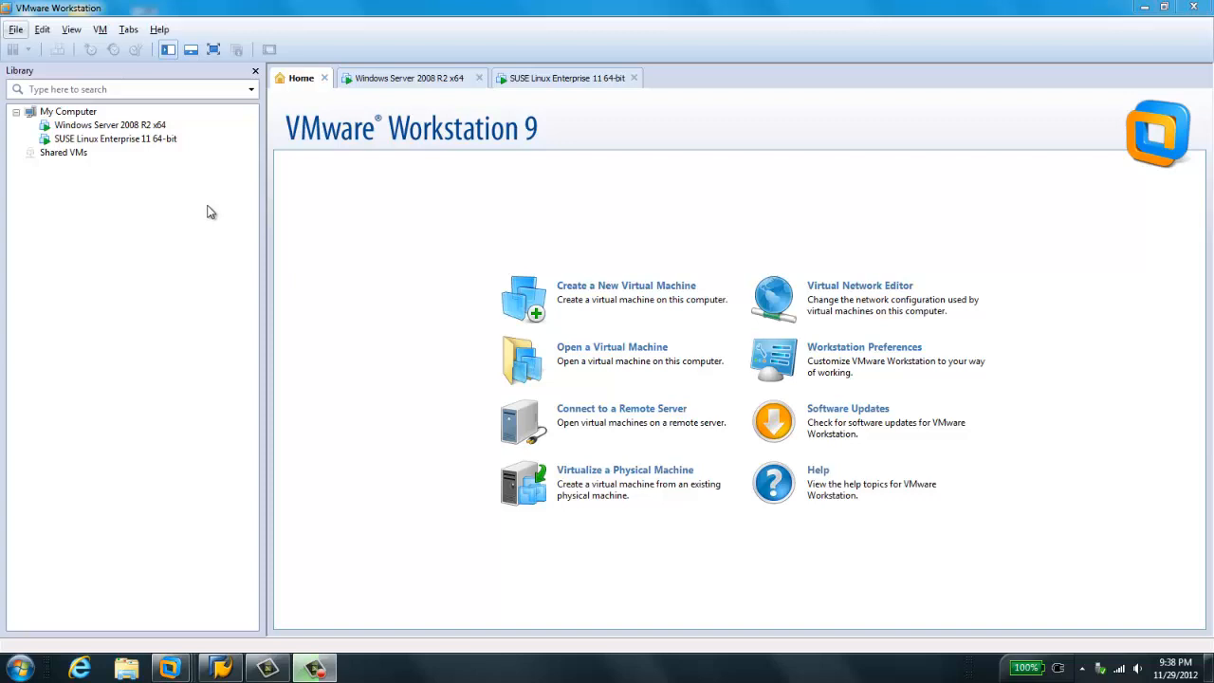
- Inspect the SAP instances of B73, BWA and EC6 in the Windows Server 2008 R2 virtual machine's sapmmc console
{"action": "left_click", "coordinate": [386, 79]}
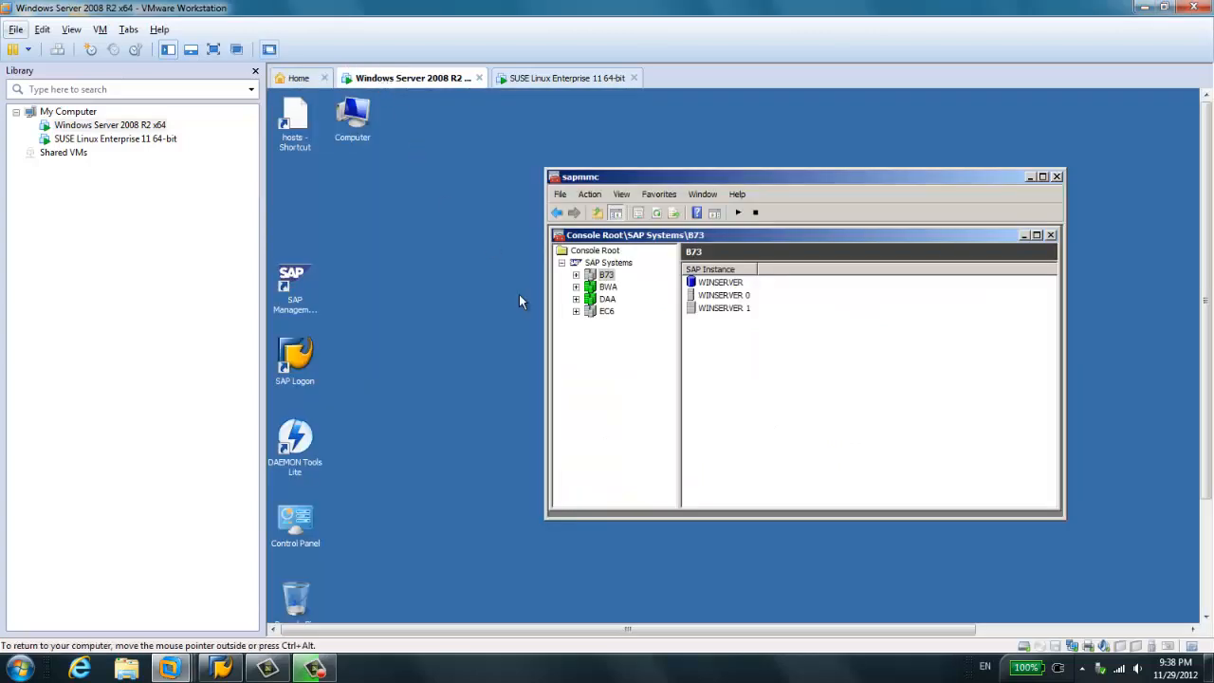
{"action": "left_click", "coordinate": [608, 275]}
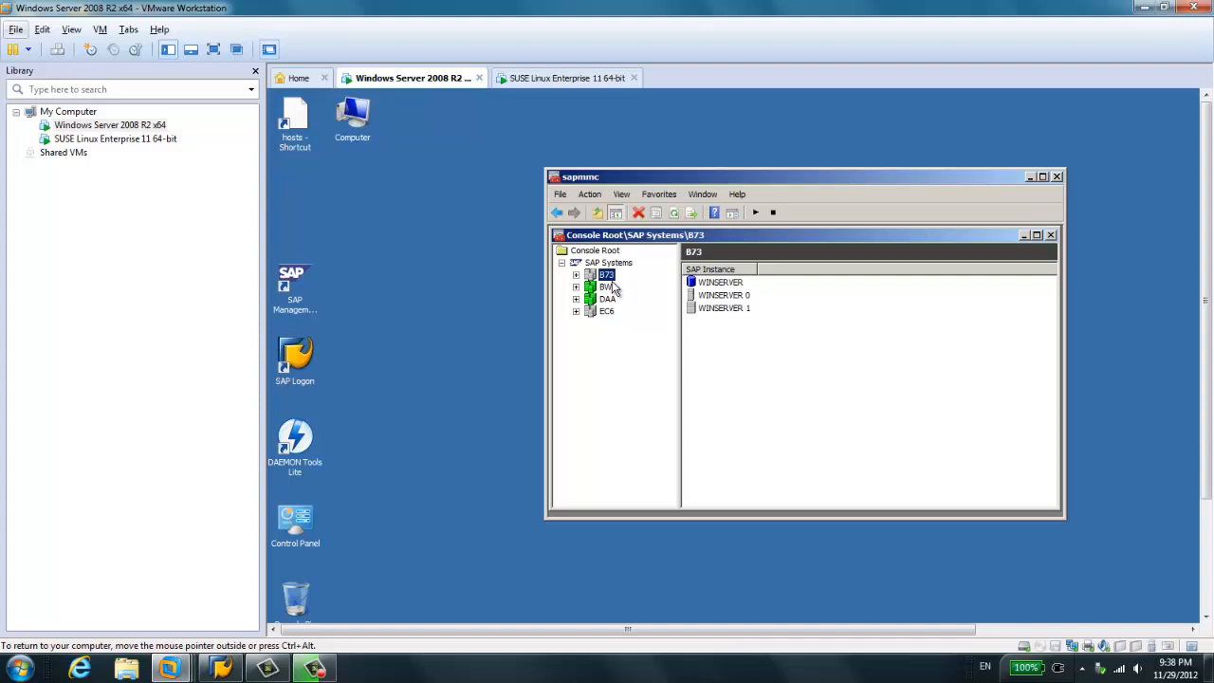
{"action": "left_click", "coordinate": [611, 289]}
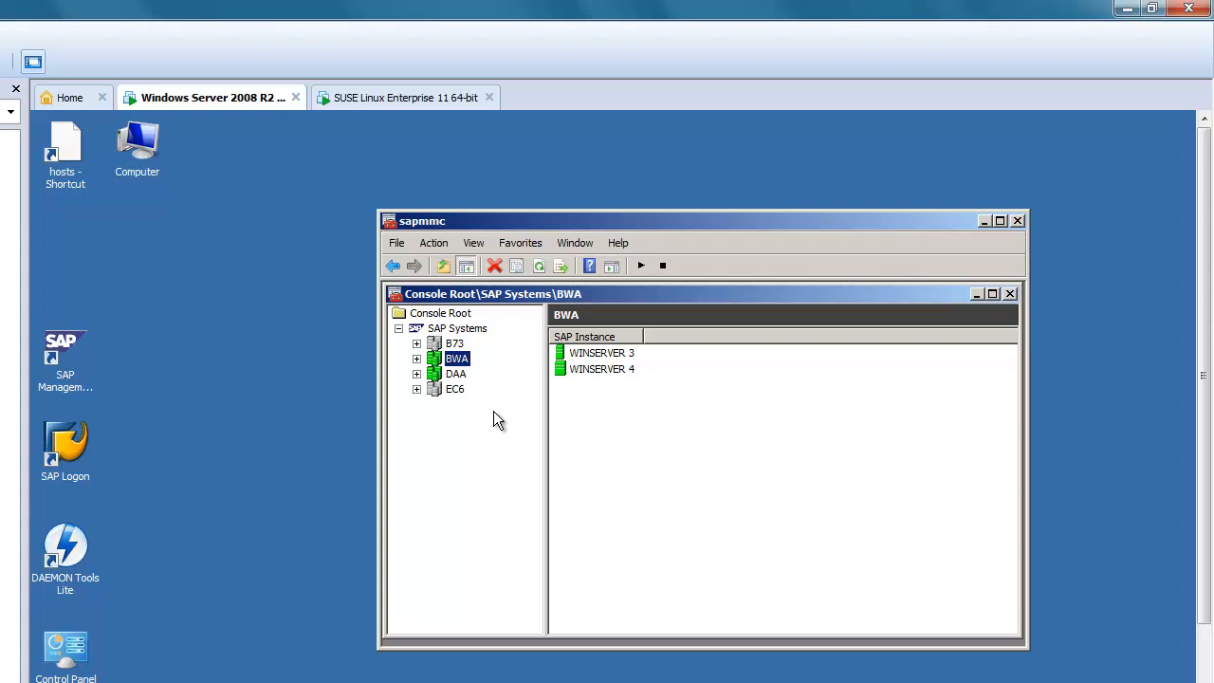
{"action": "left_click", "coordinate": [450, 390]}
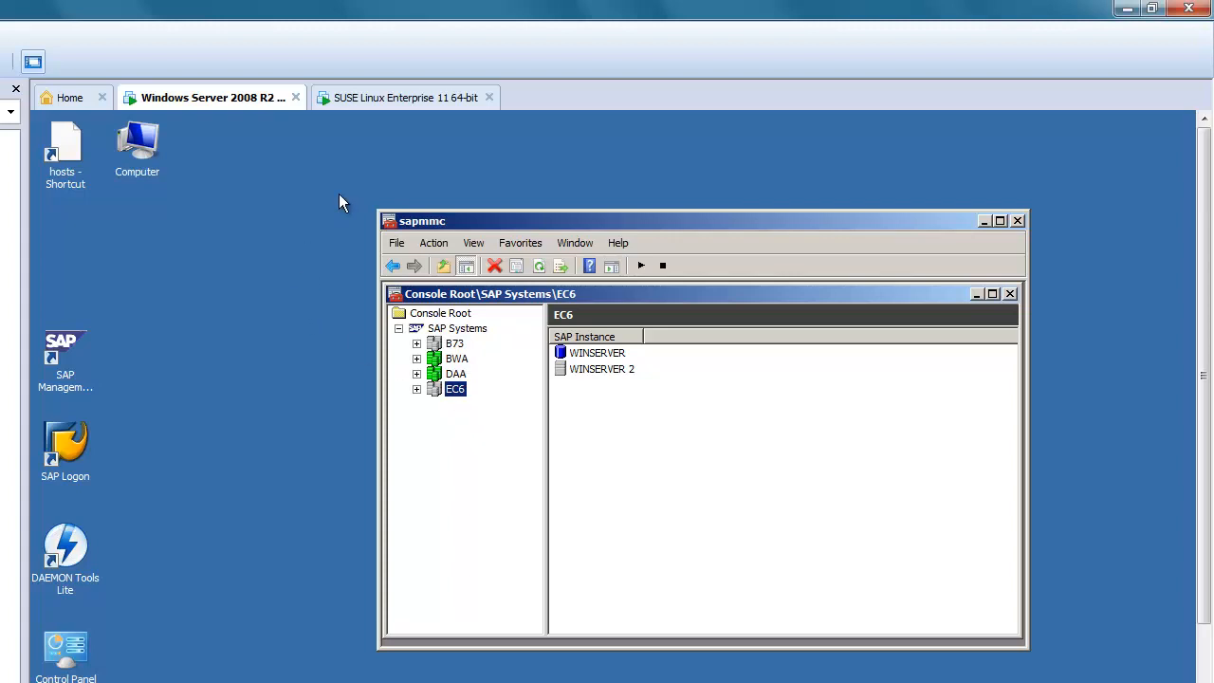
- Examine the HANA services in the GetProcessList output of the SUSE Linux Enterprise 11 virtual machine's terminal
{"action": "left_click", "coordinate": [393, 107]}
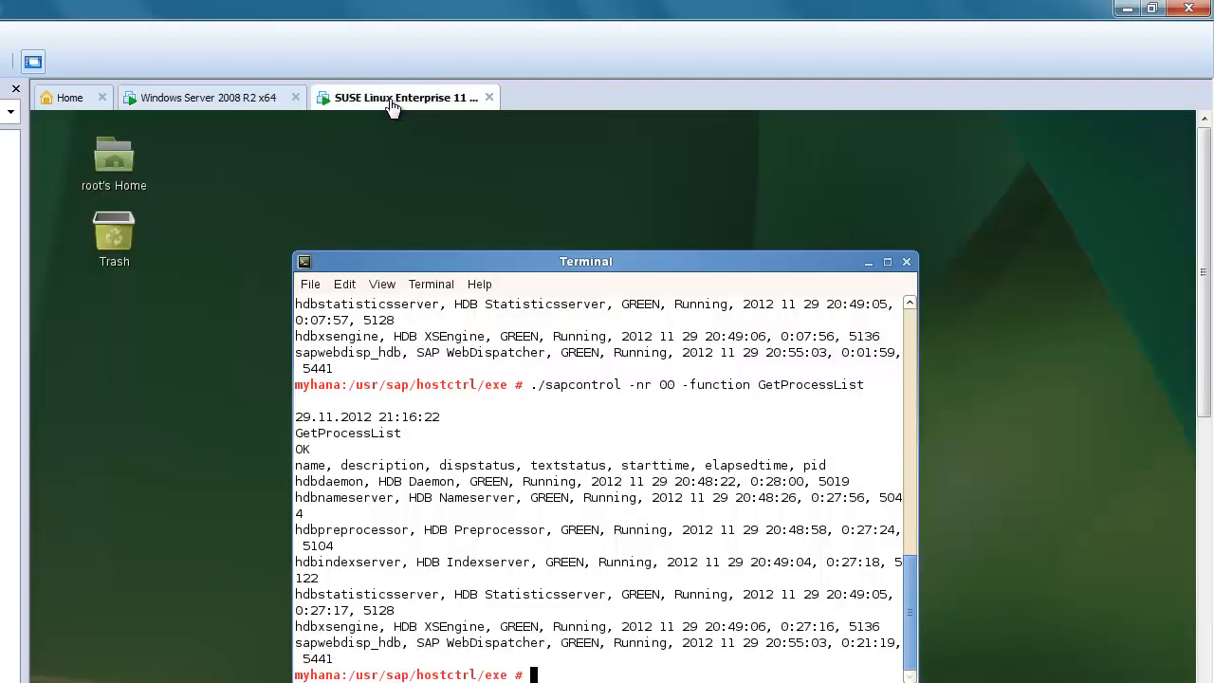
{"action": "left_click_drag", "start_coordinate": [436, 277], "coordinate": [408, 243]}
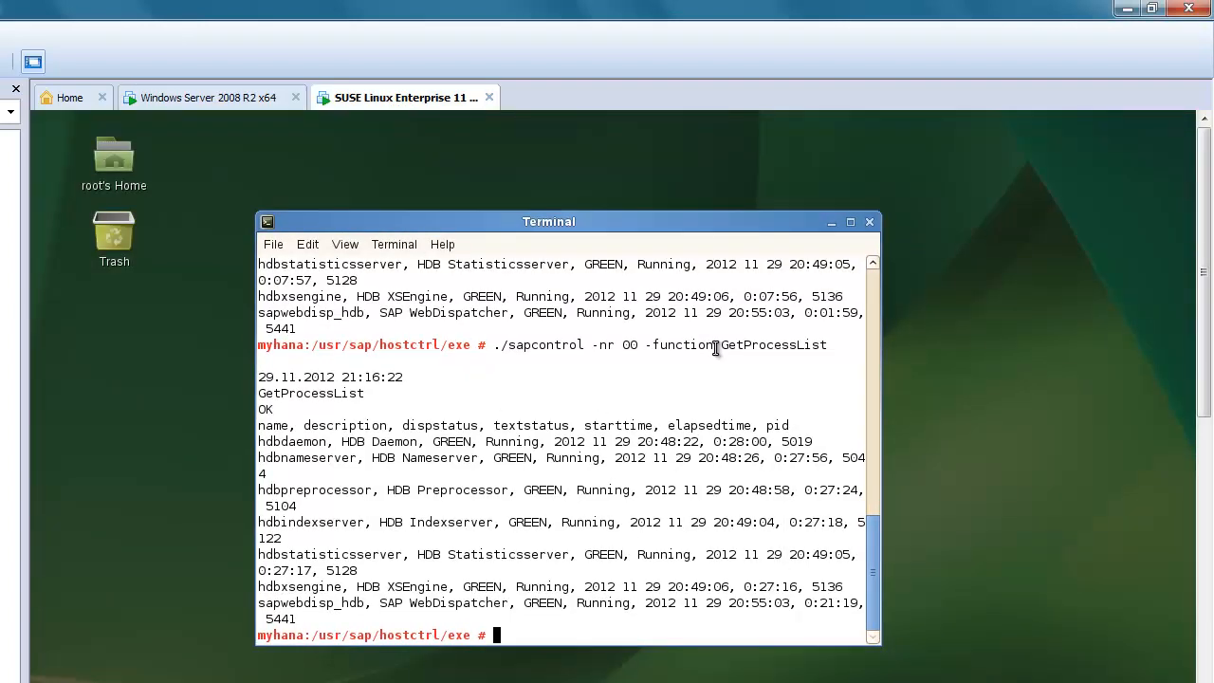
{"action": "left_click_drag", "start_coordinate": [721, 345], "coordinate": [865, 345]}
{"action": "left_click", "coordinate": [671, 378]}
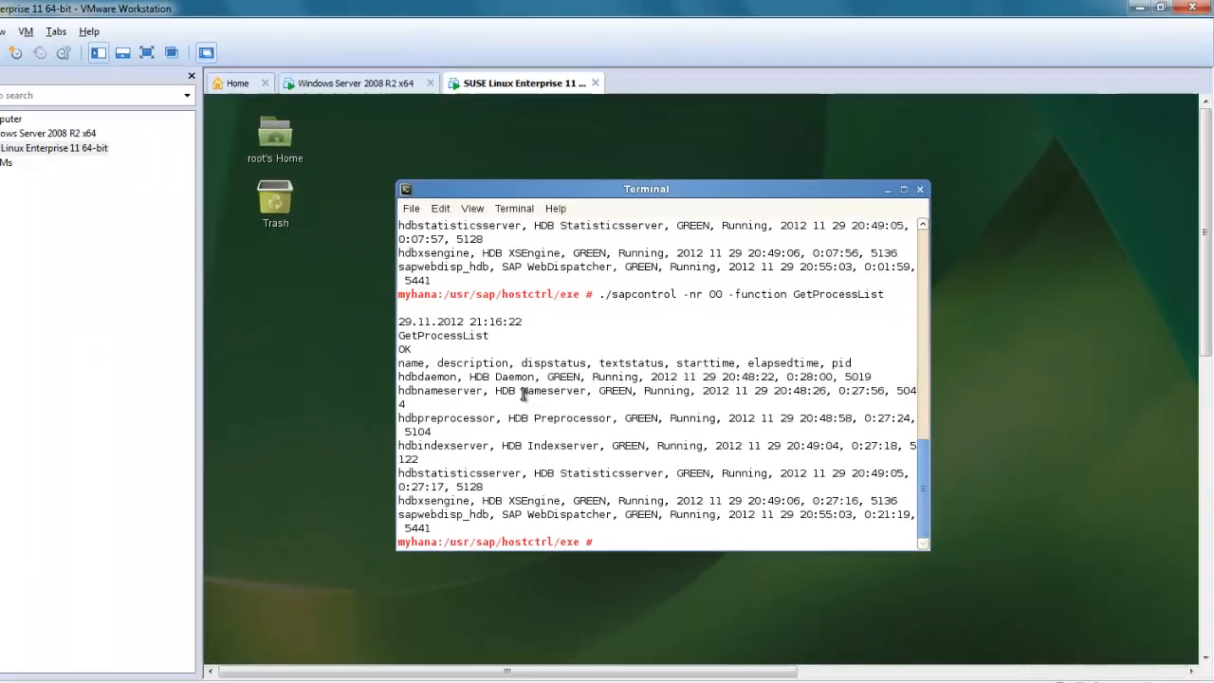
{"action": "left_click_drag", "start_coordinate": [402, 459], "coordinate": [447, 461]}
{"action": "left_click_drag", "start_coordinate": [600, 369], "coordinate": [617, 368]}
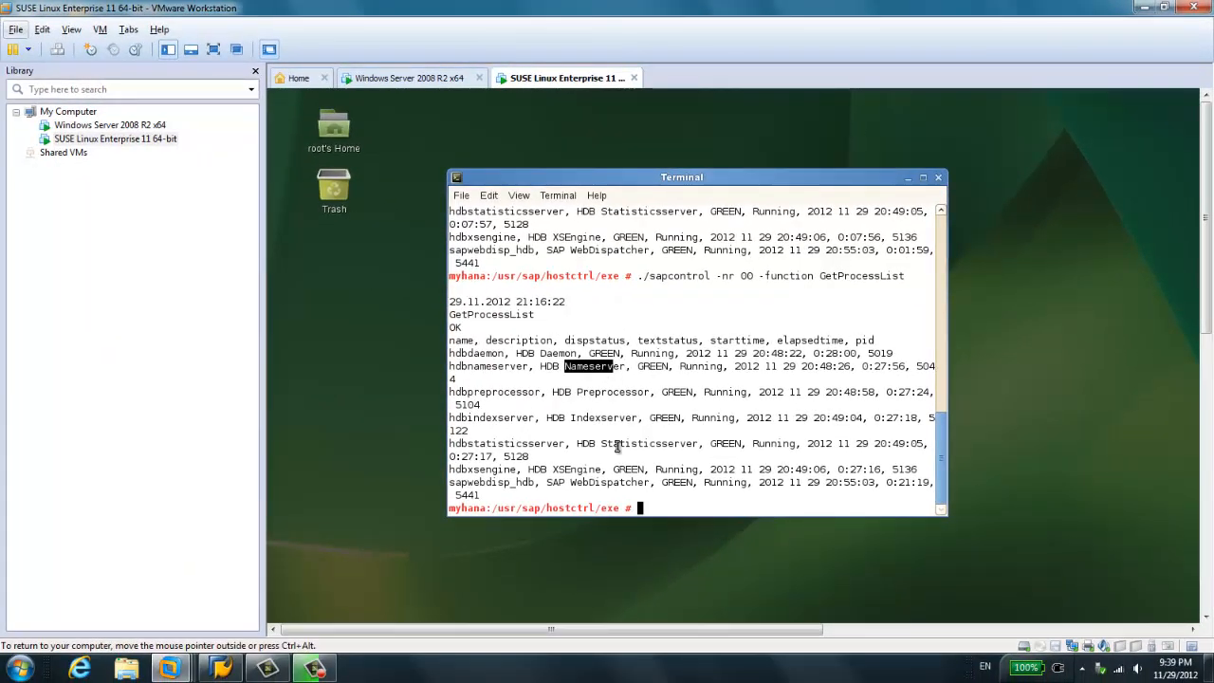
{"action": "left_click", "coordinate": [513, 339]}
{"action": "left_click_drag", "start_coordinate": [513, 339], "coordinate": [658, 398]}
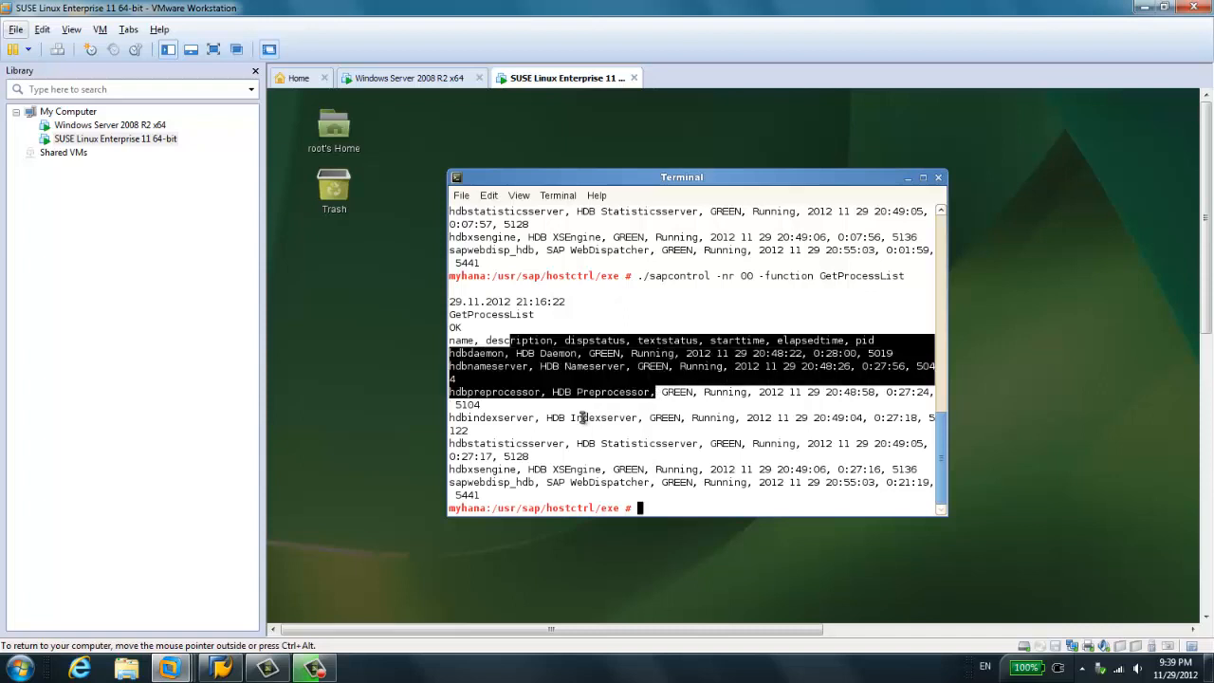
{"action": "left_click", "coordinate": [585, 418]}
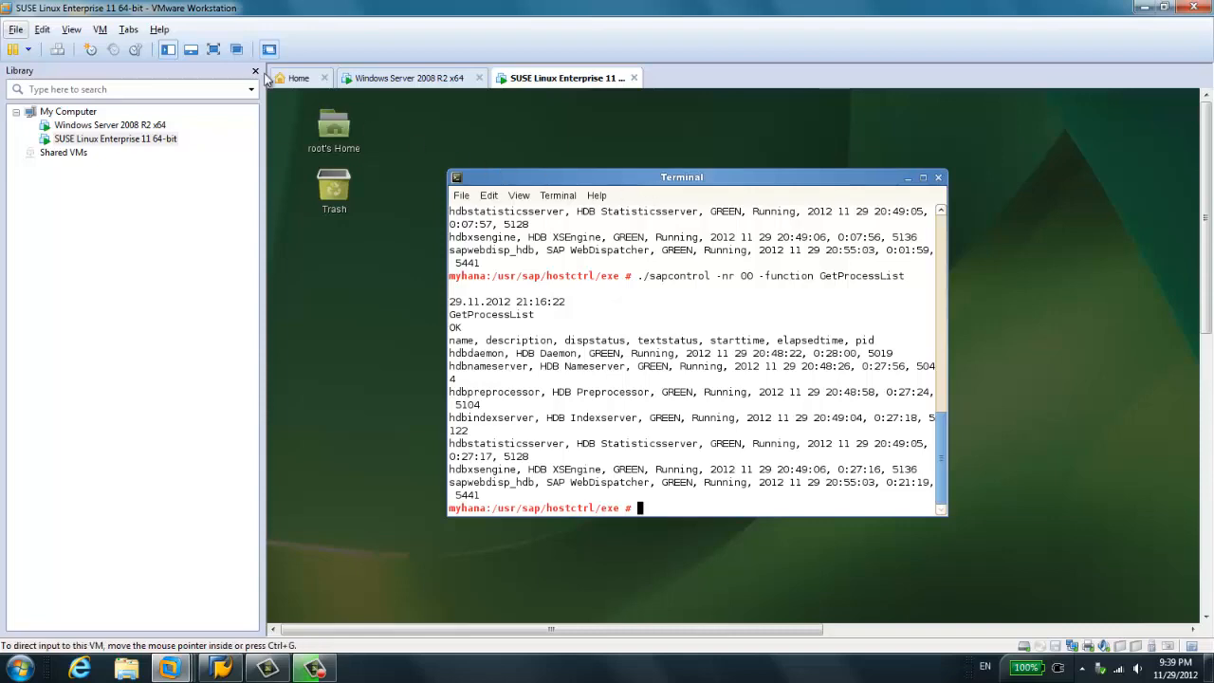
- Show the SUSE virtual machine full screen and bring up System Monitor's resource graphs over the terminal to inspect CPU and memory usage
{"action": "left_click", "coordinate": [212, 50]}
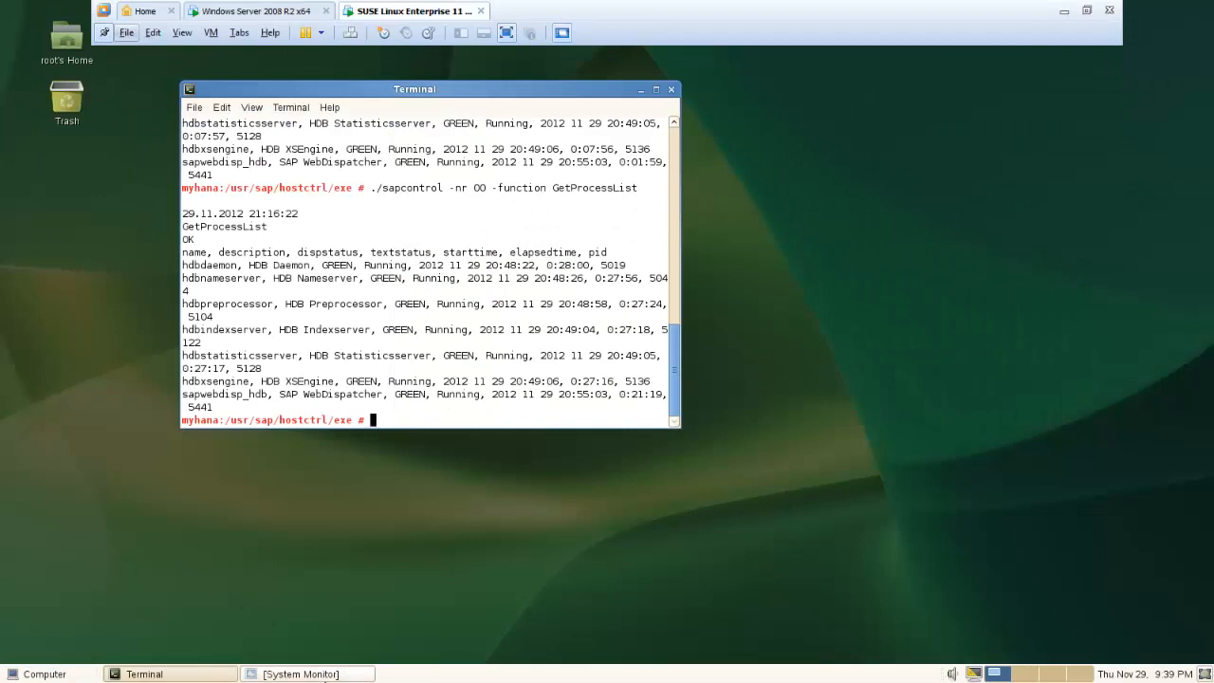
{"action": "left_click", "coordinate": [325, 673]}
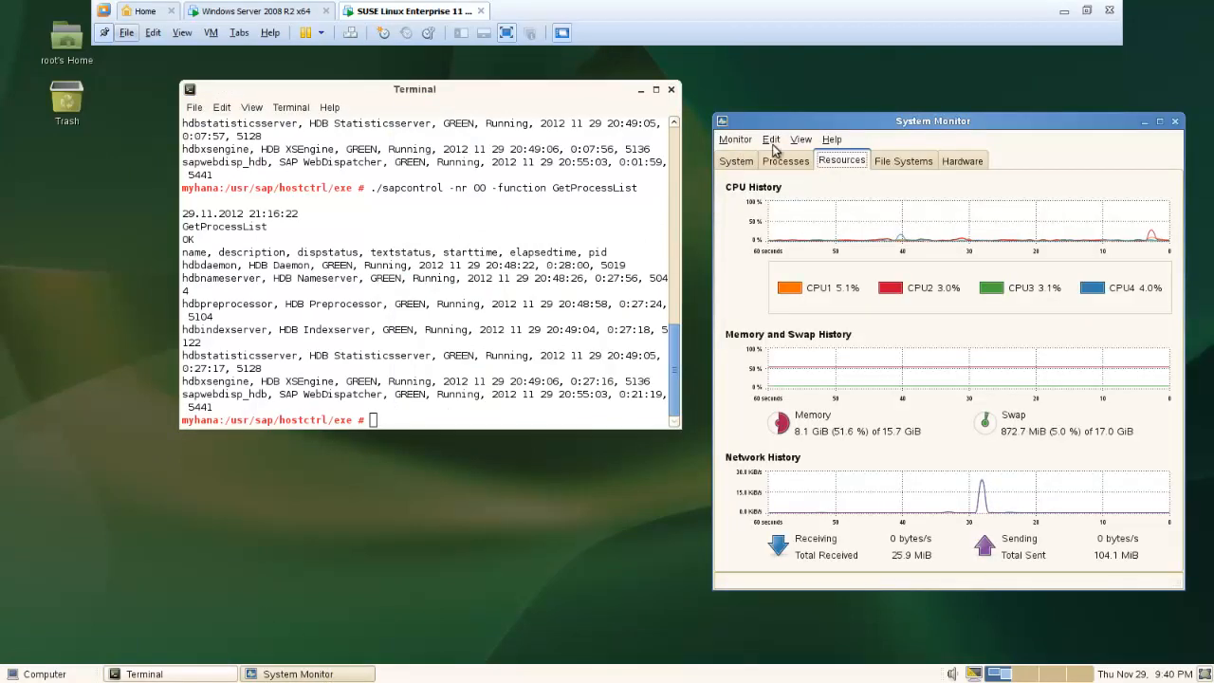
{"action": "left_click_drag", "start_coordinate": [790, 130], "coordinate": [471, 134]}
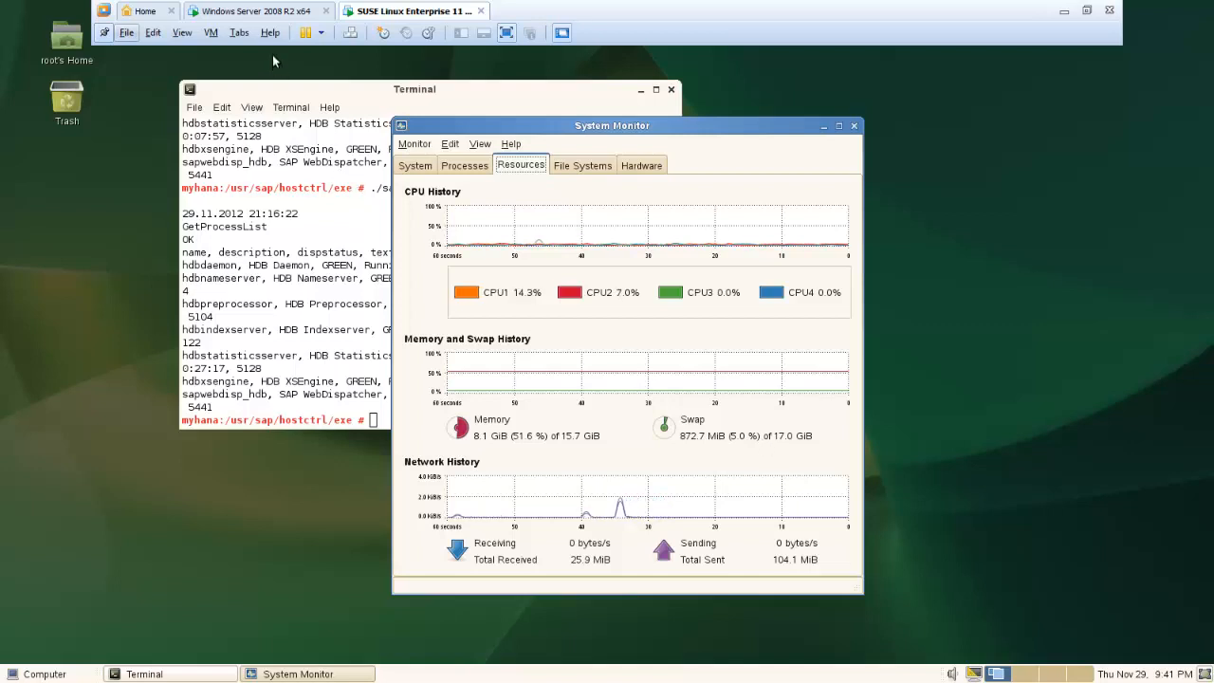
- Check the BWA system's instances in the Windows Server virtual machine, and minimize the VMware window
{"action": "left_click", "coordinate": [271, 11]}
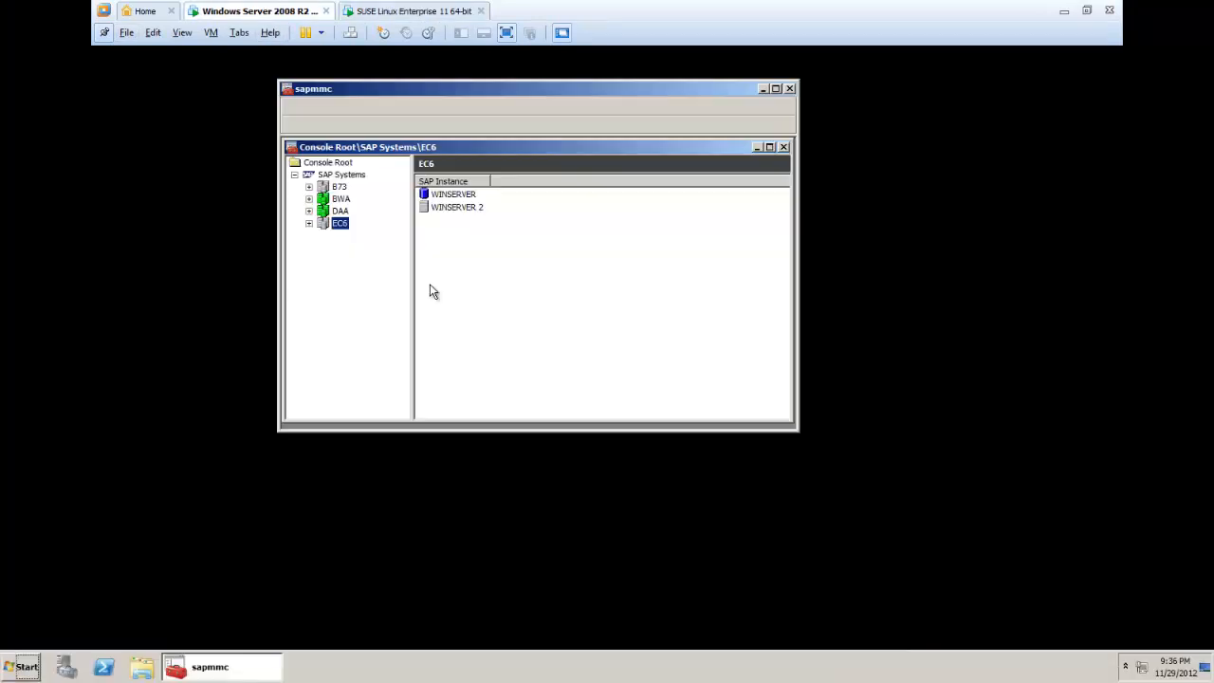
{"action": "left_click", "coordinate": [337, 199]}
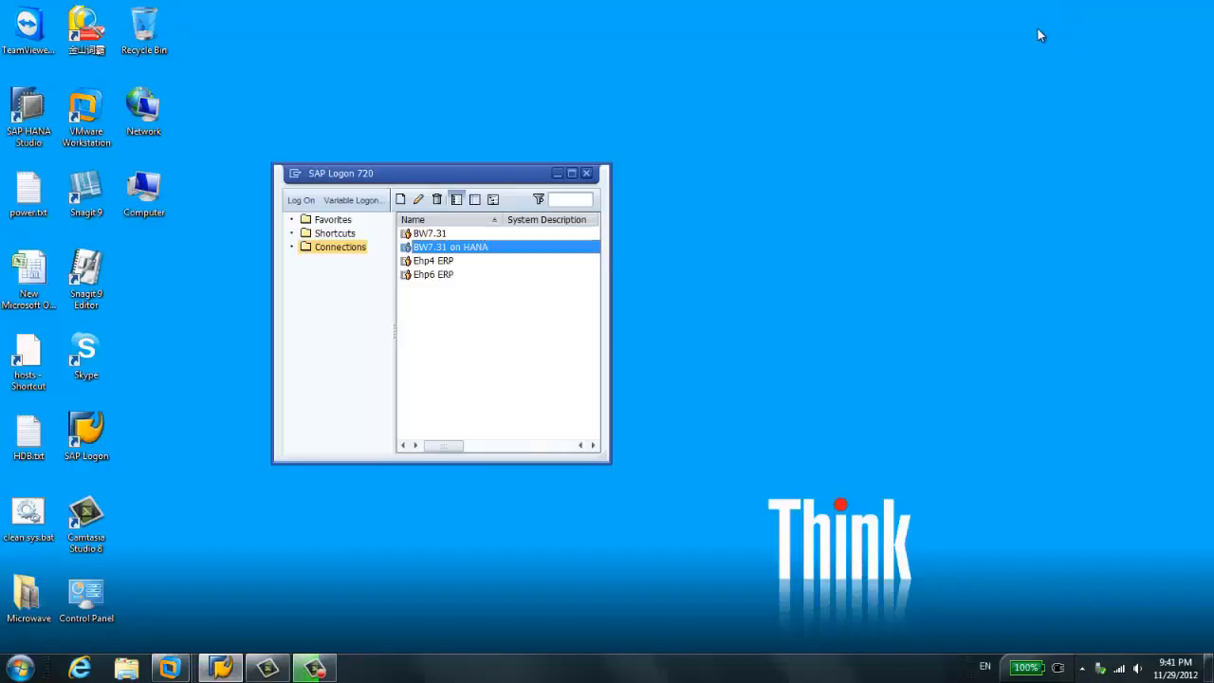
{"action": "left_click", "coordinate": [1063, 10]}
- Log on to the BW7.31 on HANA connection with client 001 and user bwbo, entering the account password
{"action": "left_click_drag", "start_coordinate": [502, 221], "coordinate": [521, 223]}
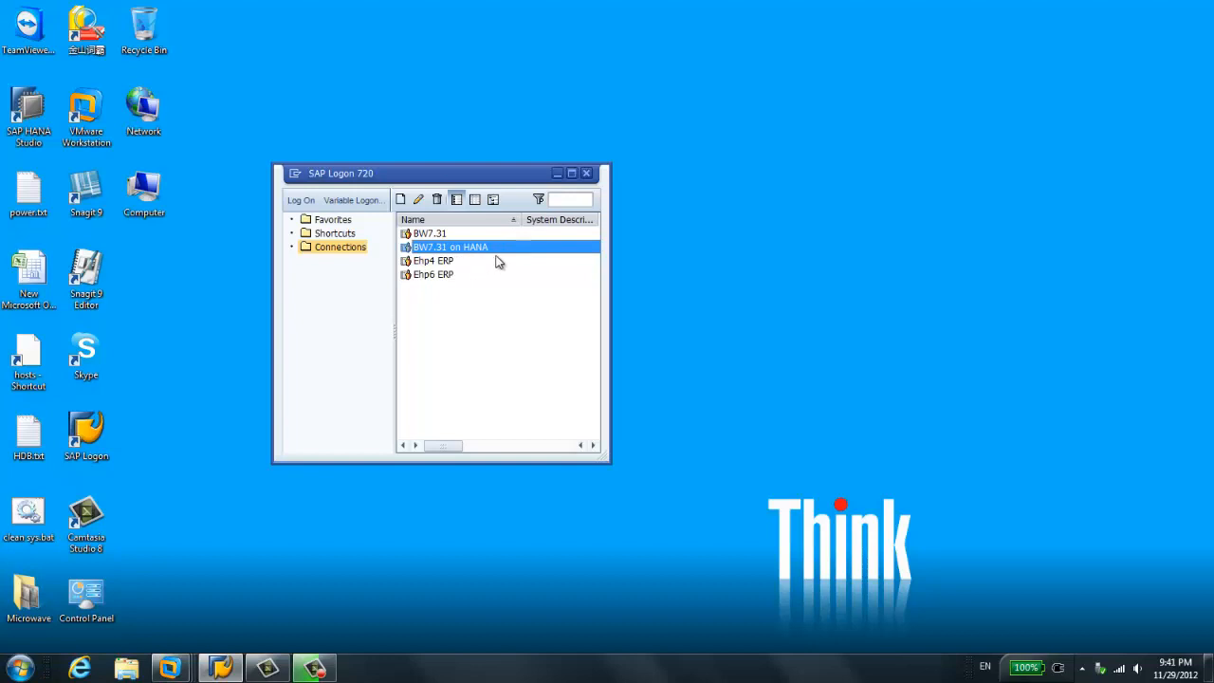
{"action": "double_click", "coordinate": [495, 250]}
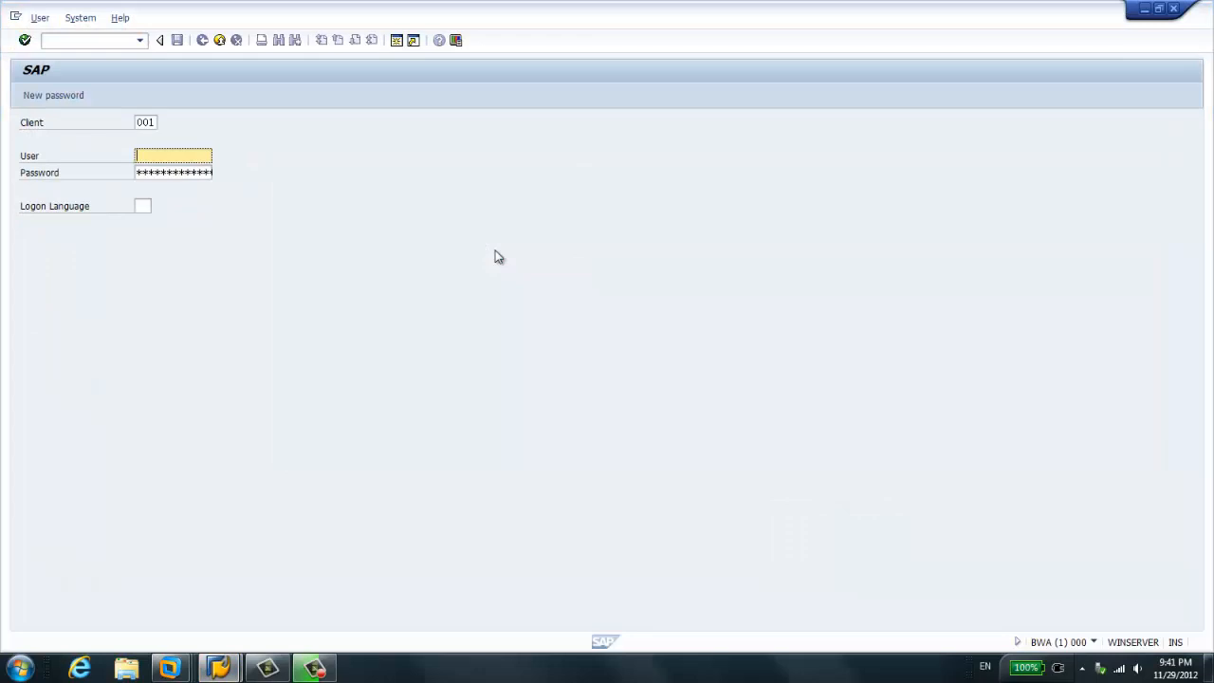
{"action": "key", "text": "Tab"}
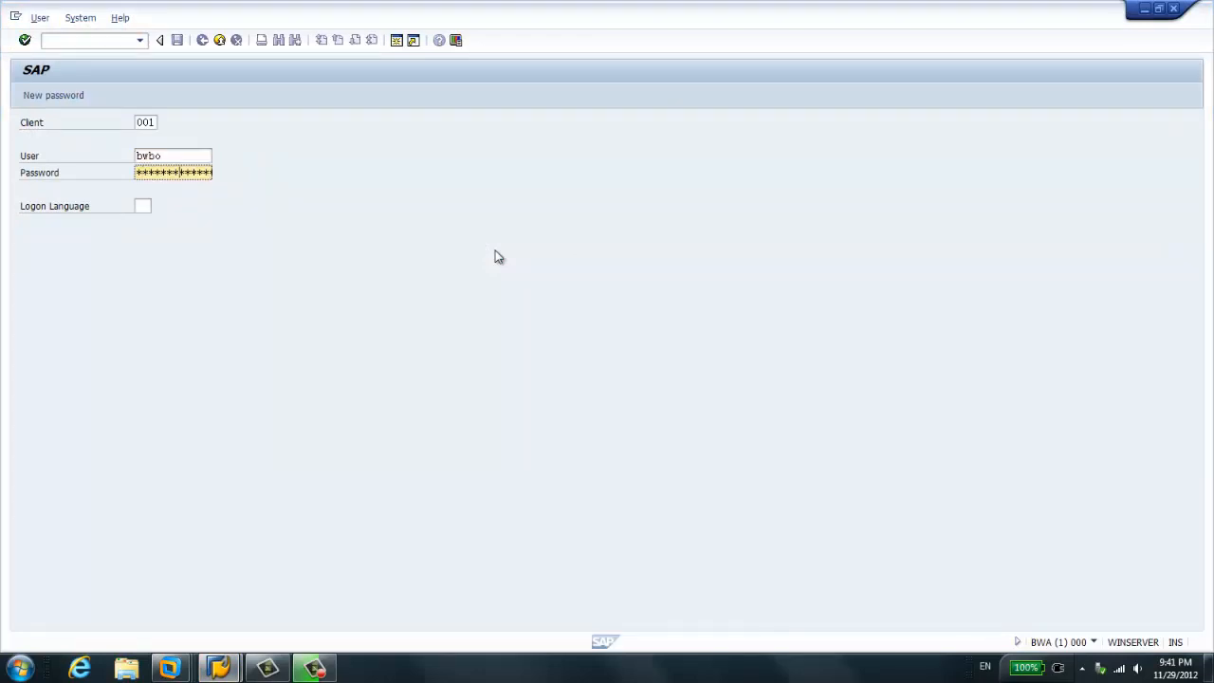
{"action": "key", "text": "Return"}
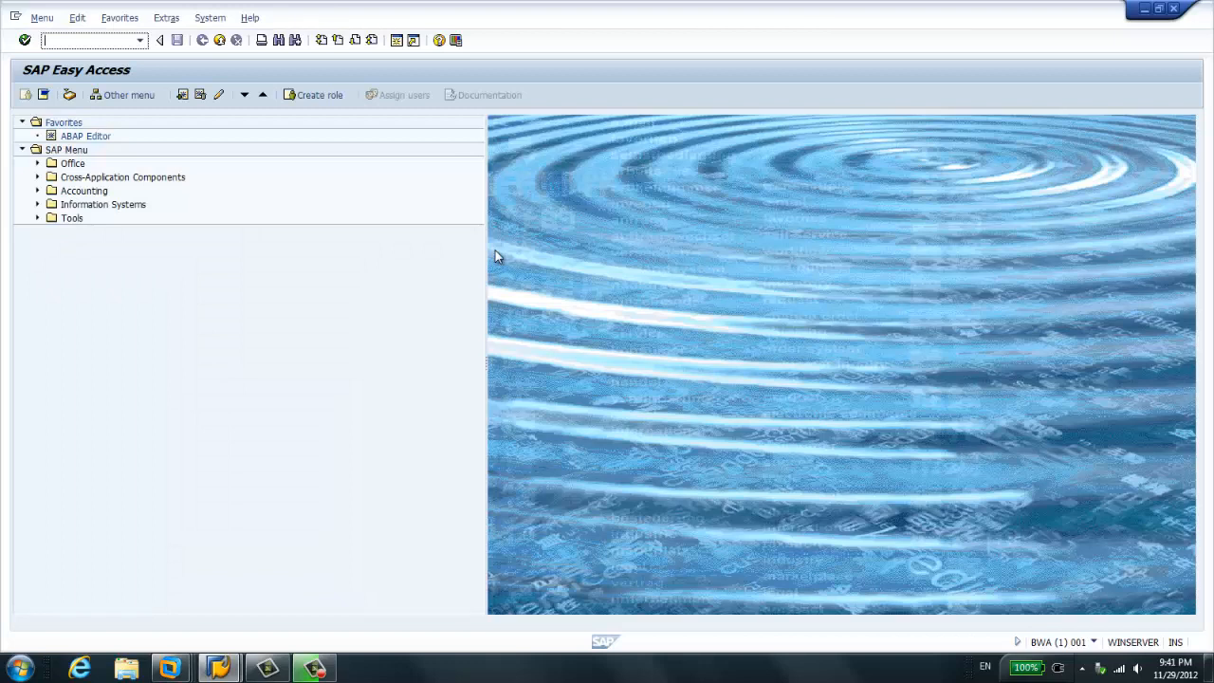
- Open the system status and examine the database system, release, name, host and owner in the database data
{"action": "left_click", "coordinate": [212, 19]}
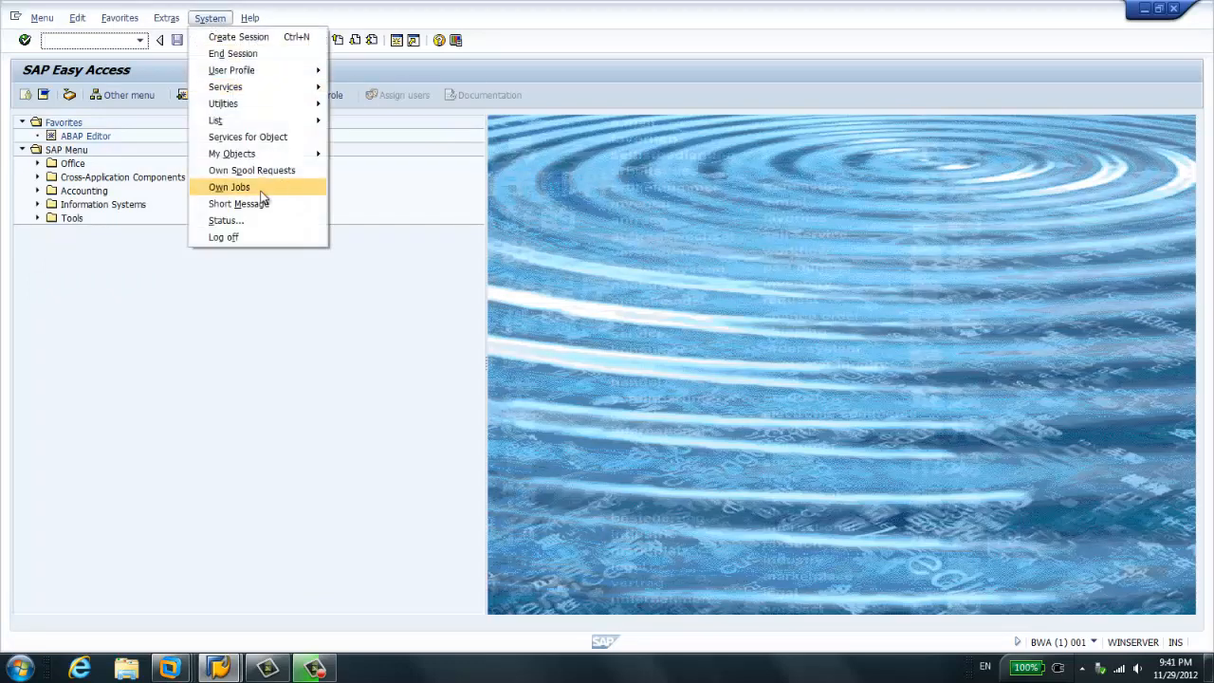
{"action": "left_click", "coordinate": [259, 224]}
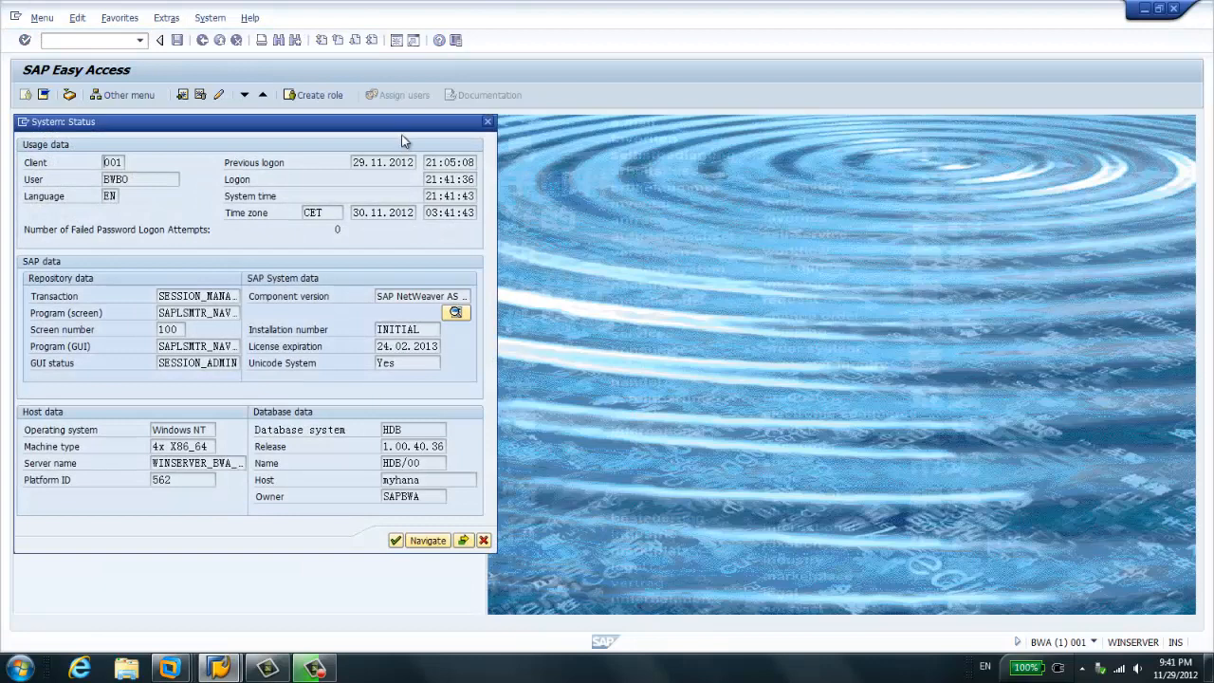
{"action": "left_click_drag", "start_coordinate": [403, 122], "coordinate": [658, 53]}
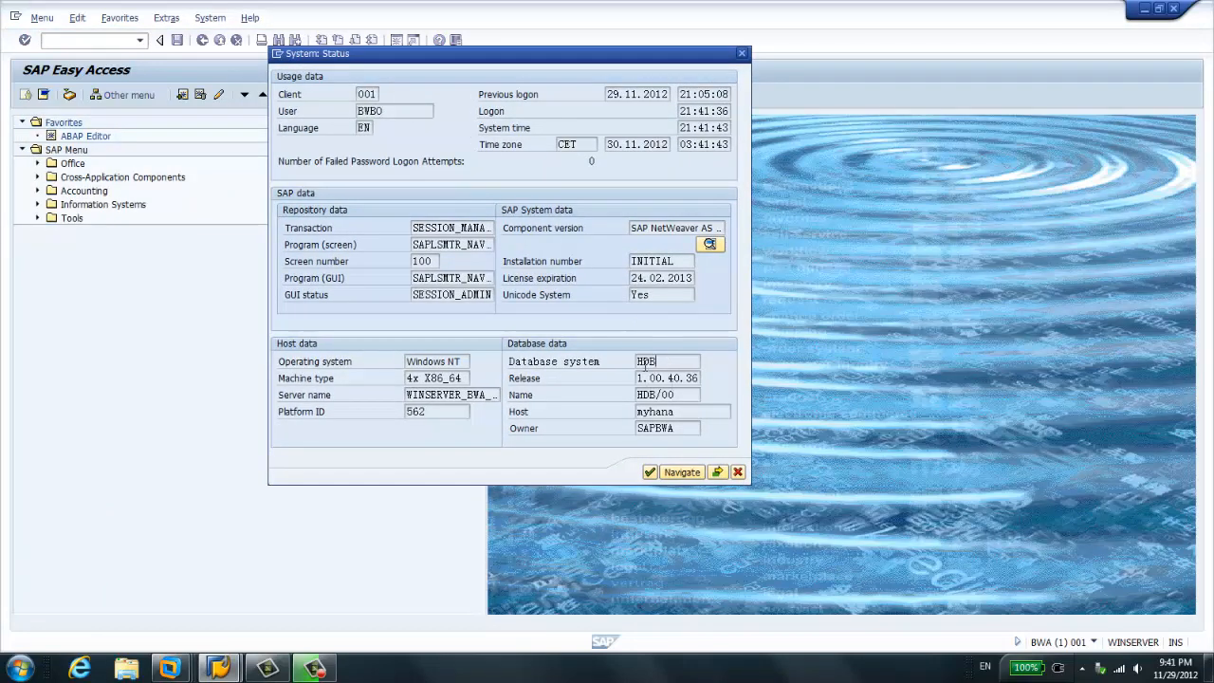
{"action": "double_click", "coordinate": [647, 363]}
{"action": "left_click", "coordinate": [671, 363]}
{"action": "left_click_drag", "start_coordinate": [642, 380], "coordinate": [716, 378]}
{"action": "left_click_drag", "start_coordinate": [673, 395], "coordinate": [637, 395]}
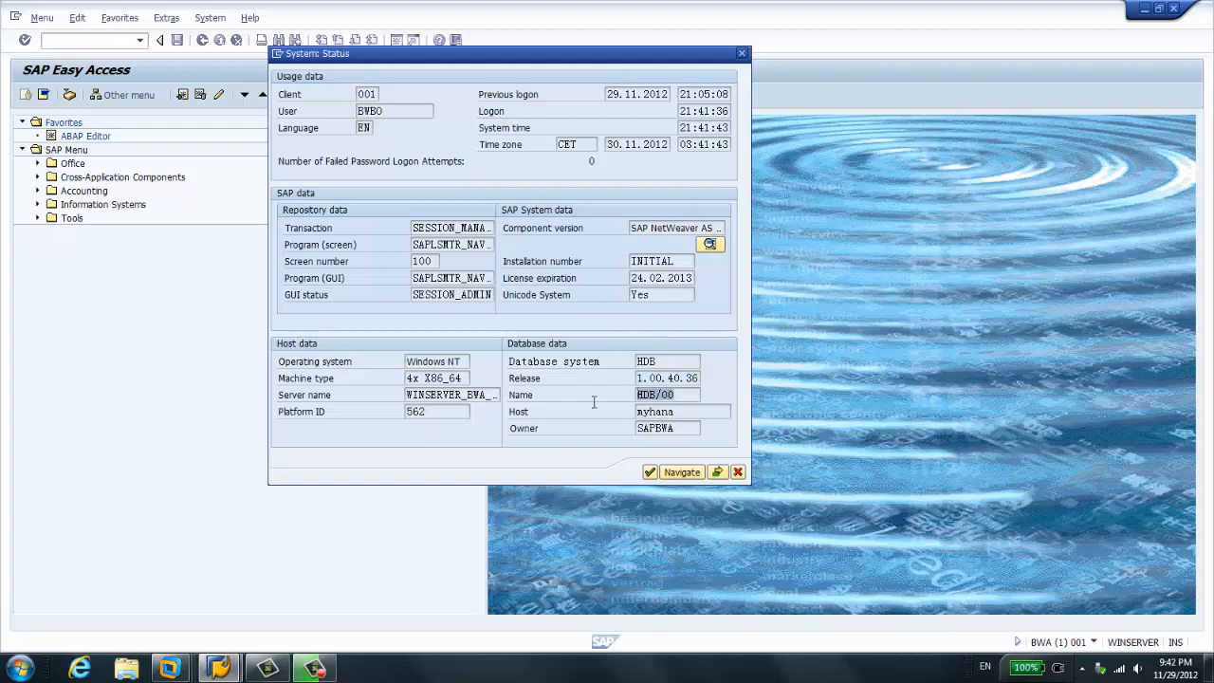
{"action": "left_click", "coordinate": [676, 397]}
{"action": "left_click_drag", "start_coordinate": [677, 412], "coordinate": [620, 427]}
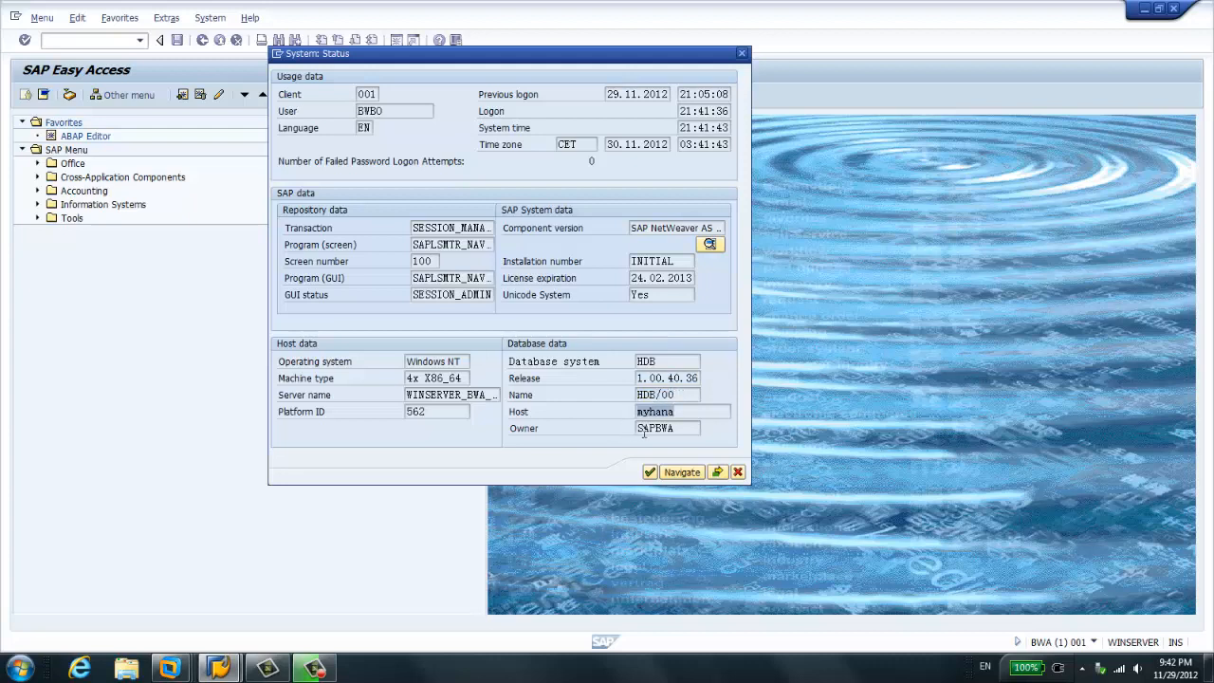
{"action": "left_click_drag", "start_coordinate": [685, 432], "coordinate": [568, 433]}
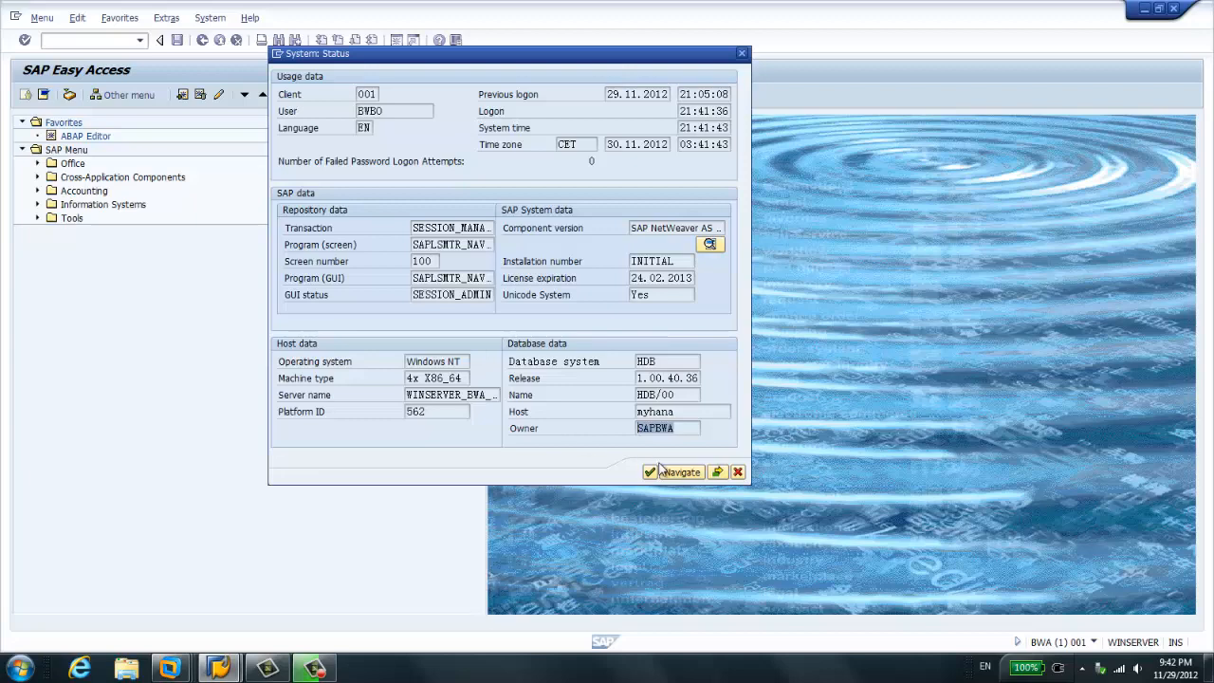
- Examine the kernel release, IP address and DB releases in the kernel information, and close that dialog
{"action": "left_click", "coordinate": [717, 471]}
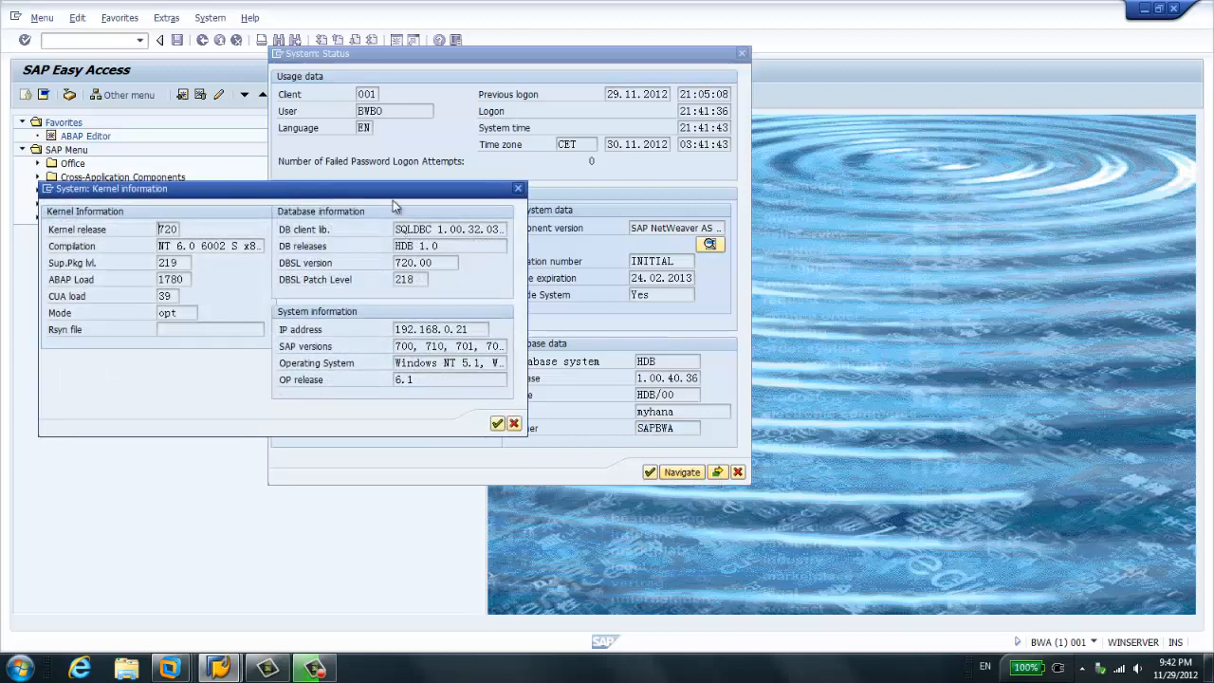
{"action": "left_click_drag", "start_coordinate": [393, 189], "coordinate": [470, 167]}
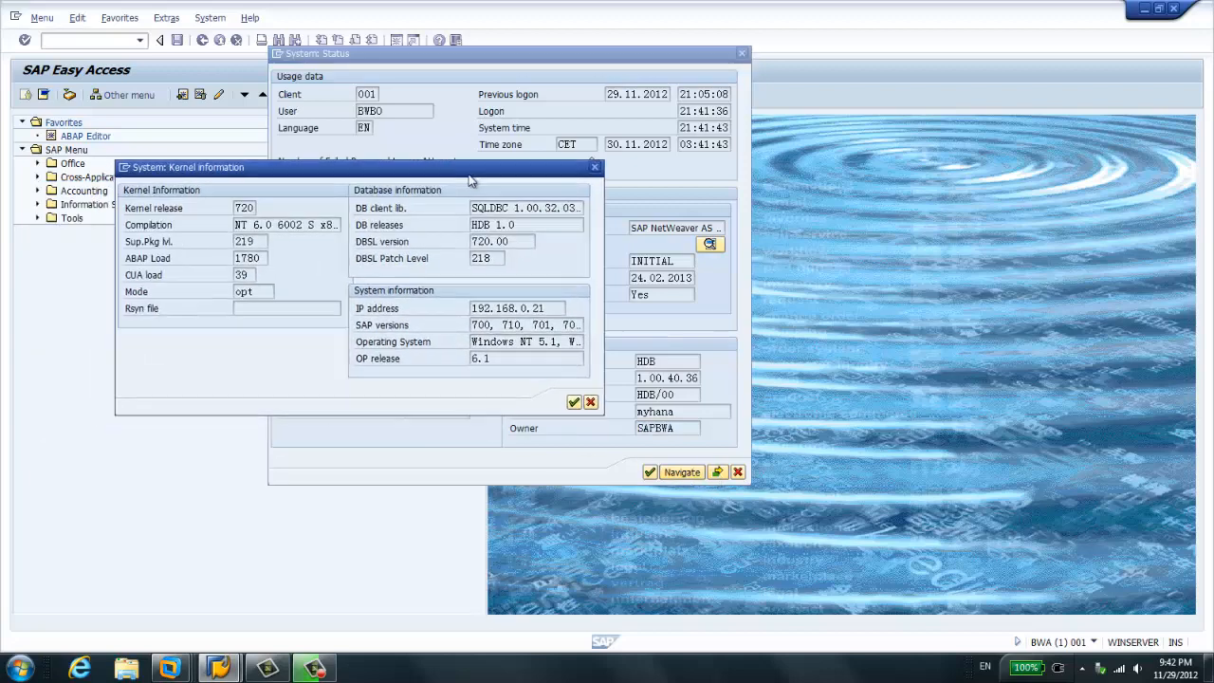
{"action": "double_click", "coordinate": [245, 207]}
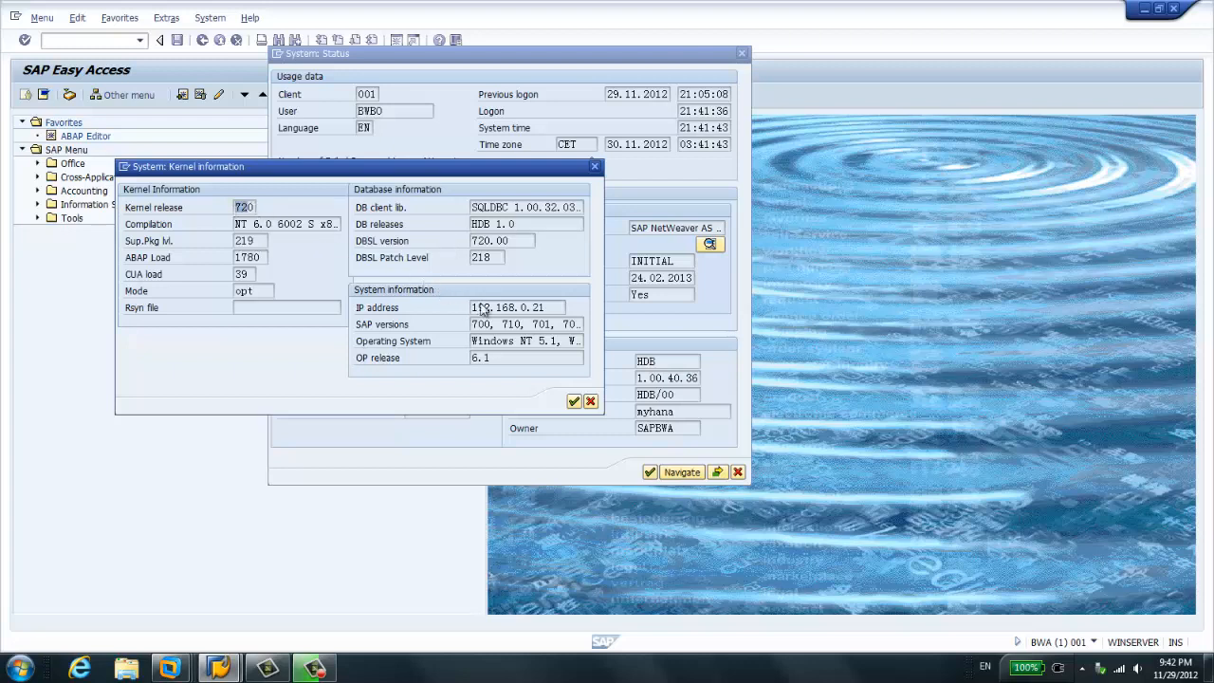
{"action": "left_click_drag", "start_coordinate": [483, 308], "coordinate": [550, 308]}
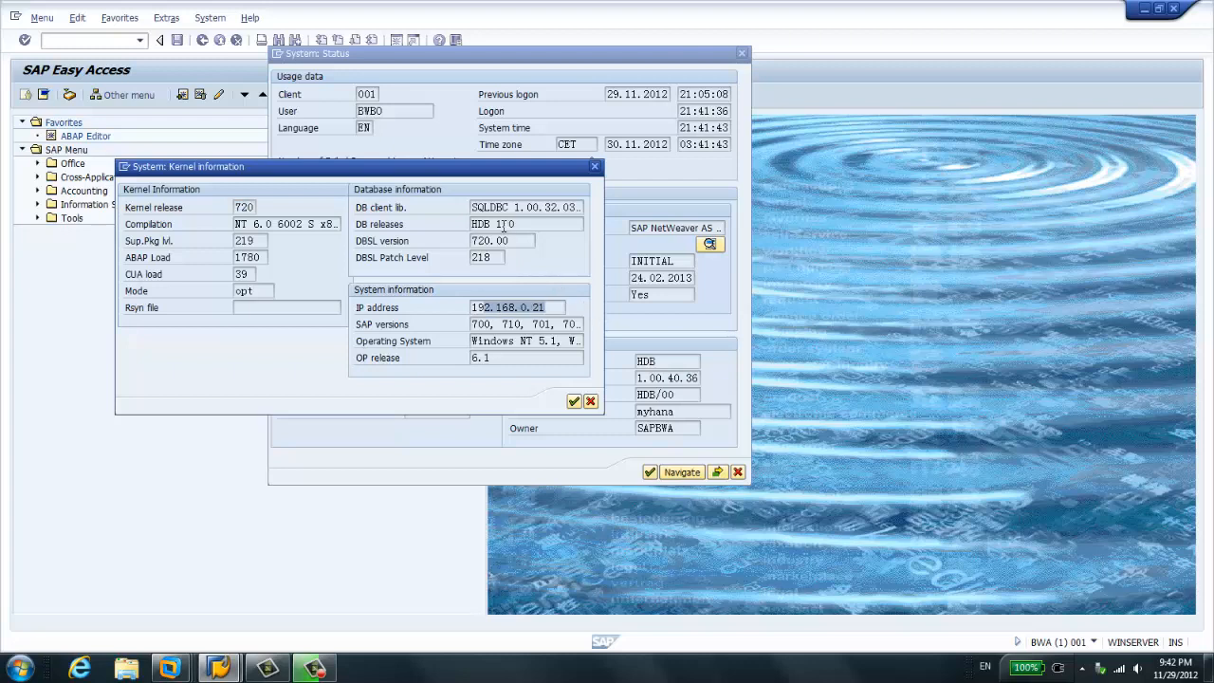
{"action": "left_click_drag", "start_coordinate": [524, 224], "coordinate": [283, 255]}
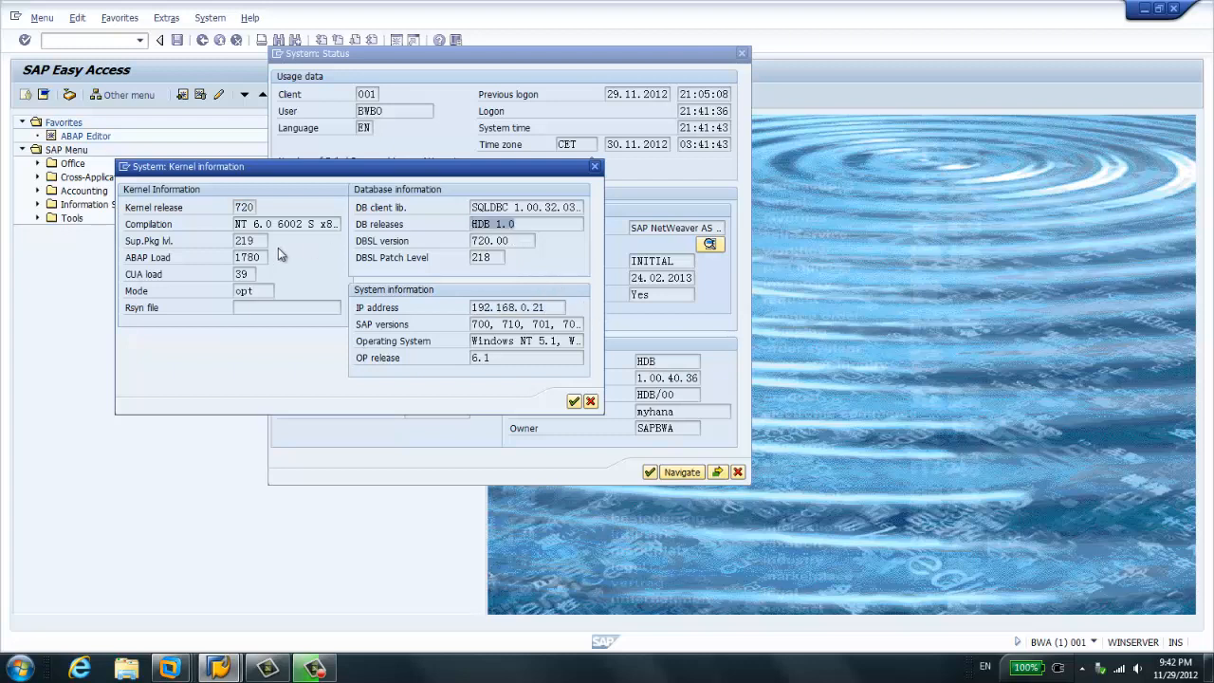
{"action": "left_click", "coordinate": [590, 401]}
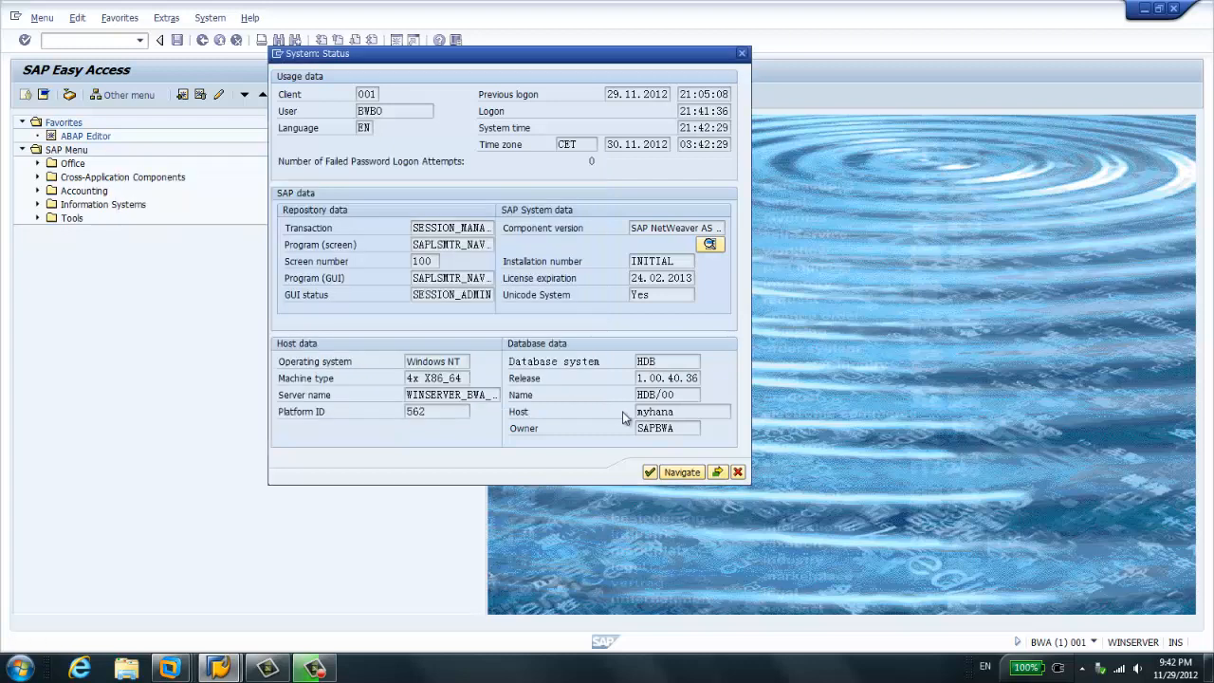
- Examine the release and support package level of SAP_BW in the component information, and close the status dialogs
{"action": "left_click", "coordinate": [710, 245]}
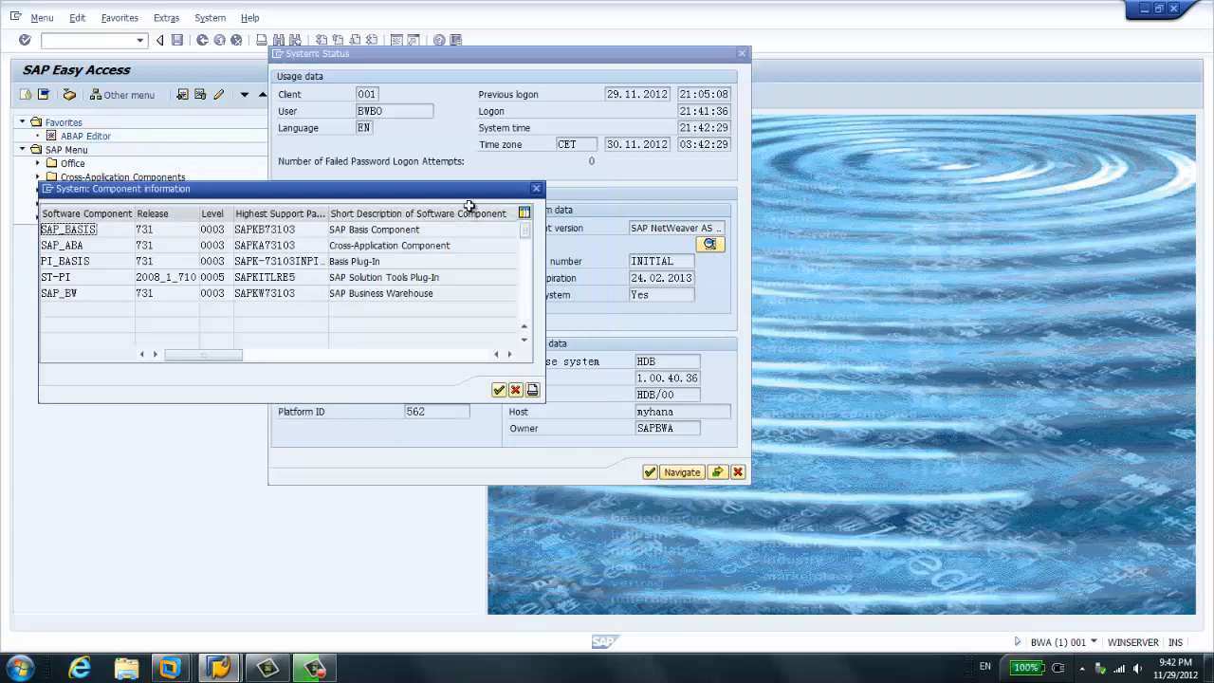
{"action": "left_click_drag", "start_coordinate": [492, 187], "coordinate": [850, 119]}
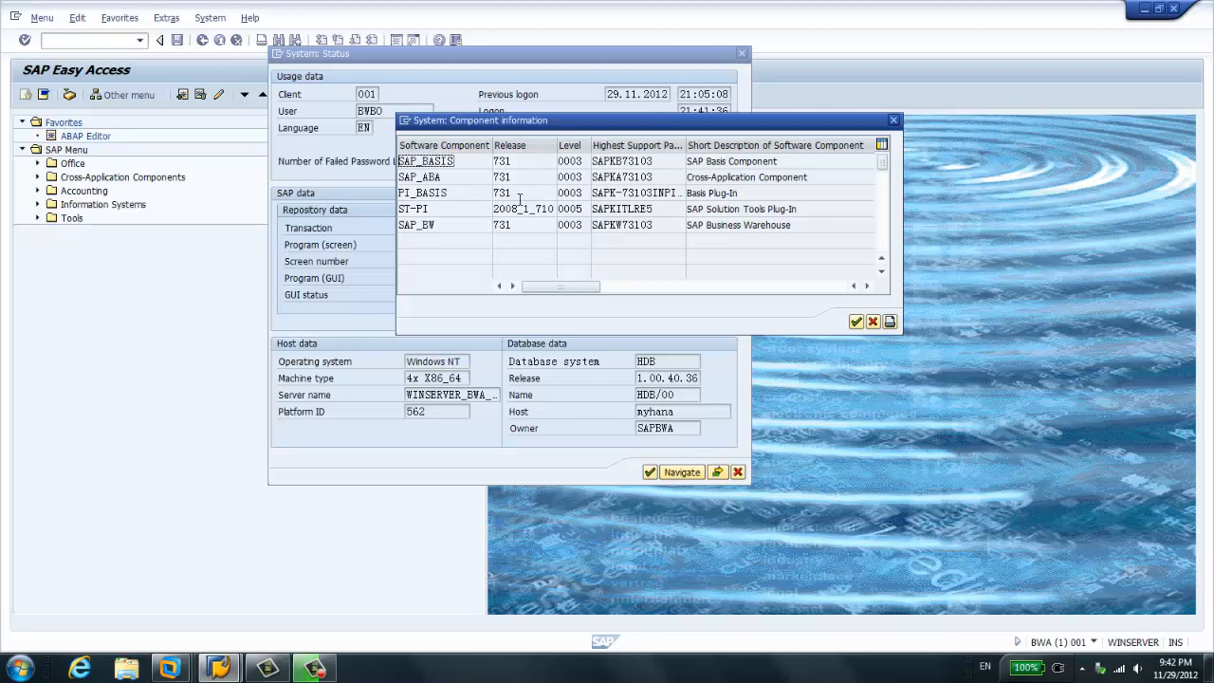
{"action": "left_click", "coordinate": [410, 228]}
{"action": "left_click", "coordinate": [524, 227]}
{"action": "left_click", "coordinate": [571, 225]}
{"action": "left_click_drag", "start_coordinate": [590, 145], "coordinate": [627, 145]}
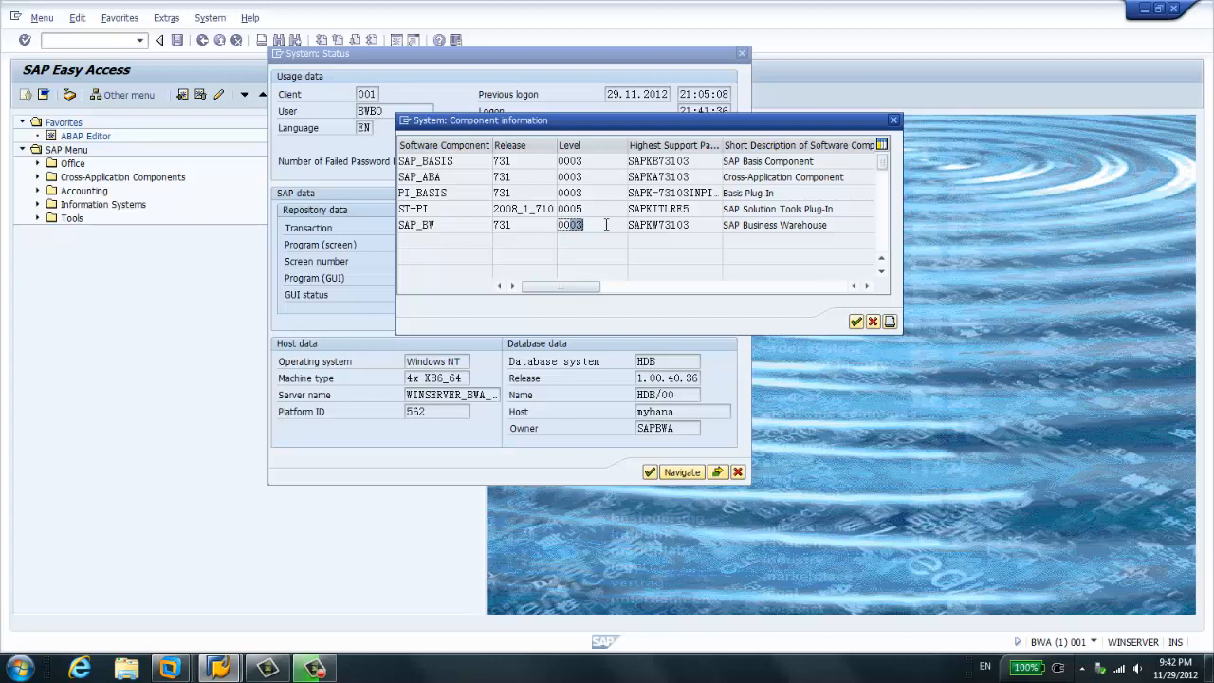
{"action": "left_click", "coordinate": [421, 177]}
{"action": "left_click", "coordinate": [873, 322]}
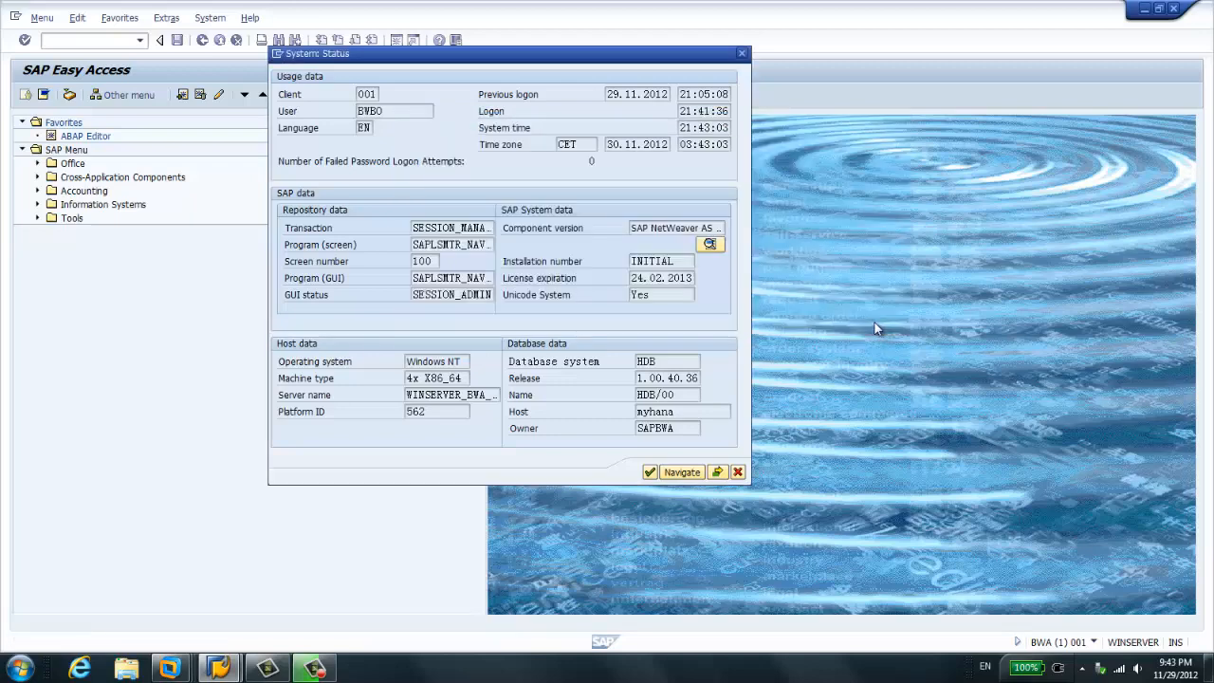
{"action": "left_click", "coordinate": [739, 471]}
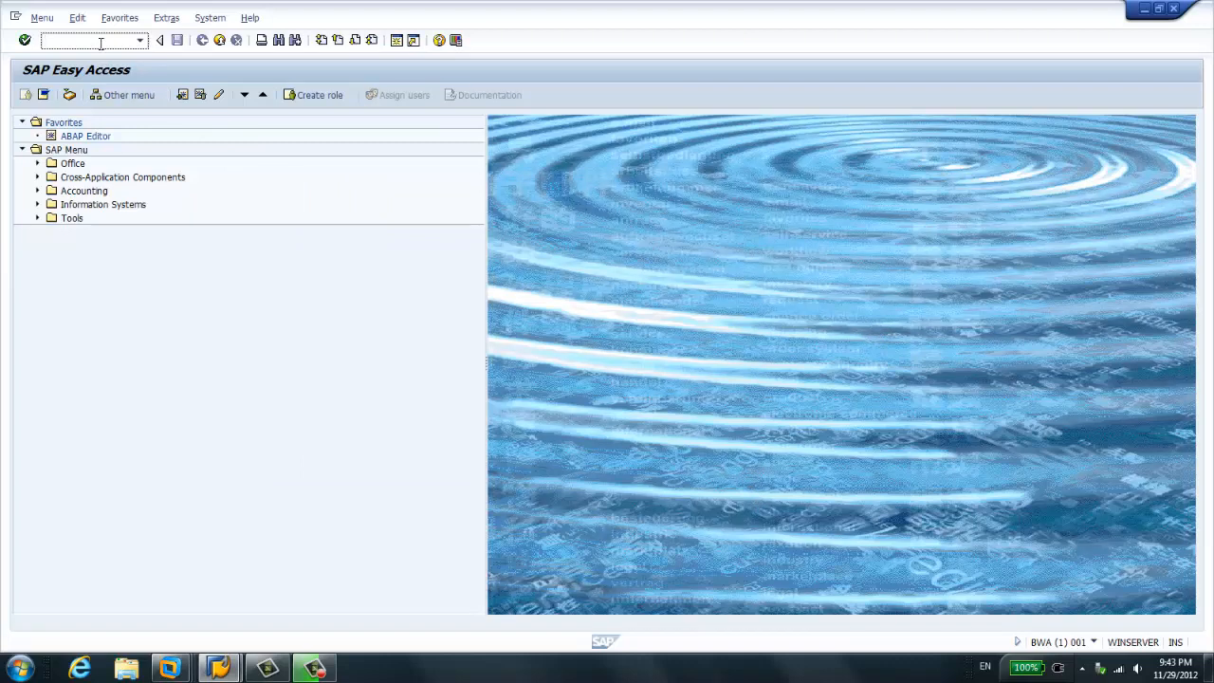
- Open the Data Warehousing Workbench with transaction rsa1 and collapse the BW area node in the InfoProvider tree
{"action": "left_click", "coordinate": [99, 43]}
{"action": "type", "text": "rsa1"}
{"action": "key", "text": "Return"}
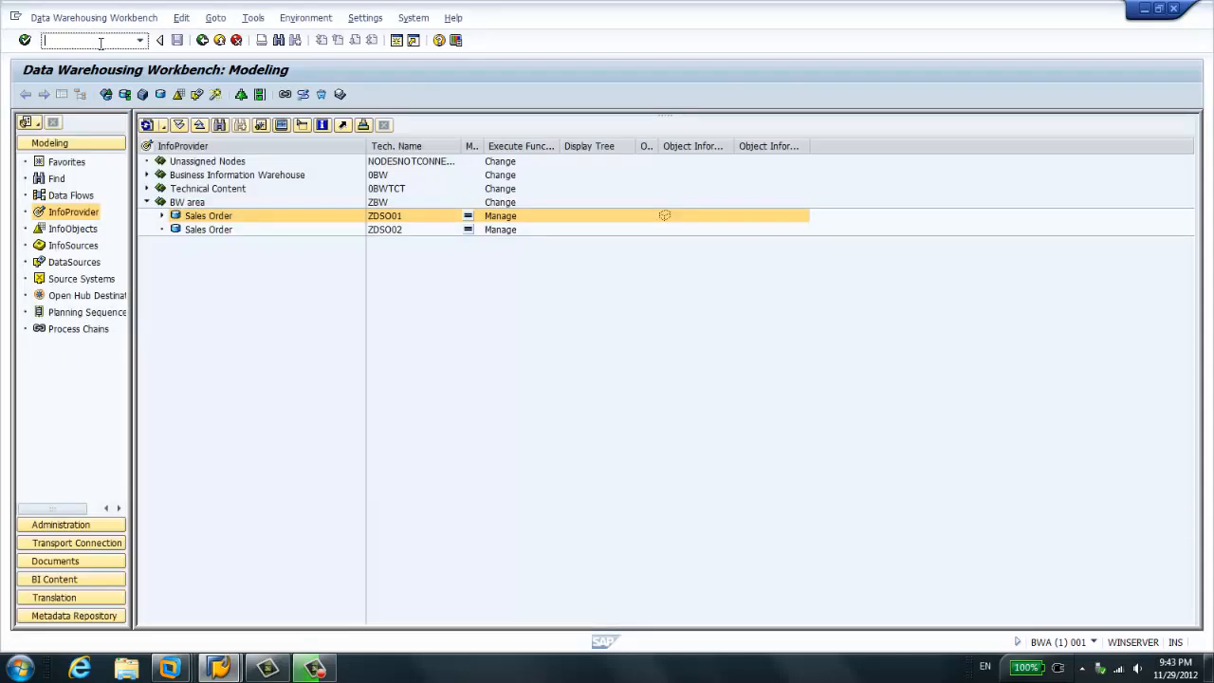
{"action": "left_click", "coordinate": [147, 202]}
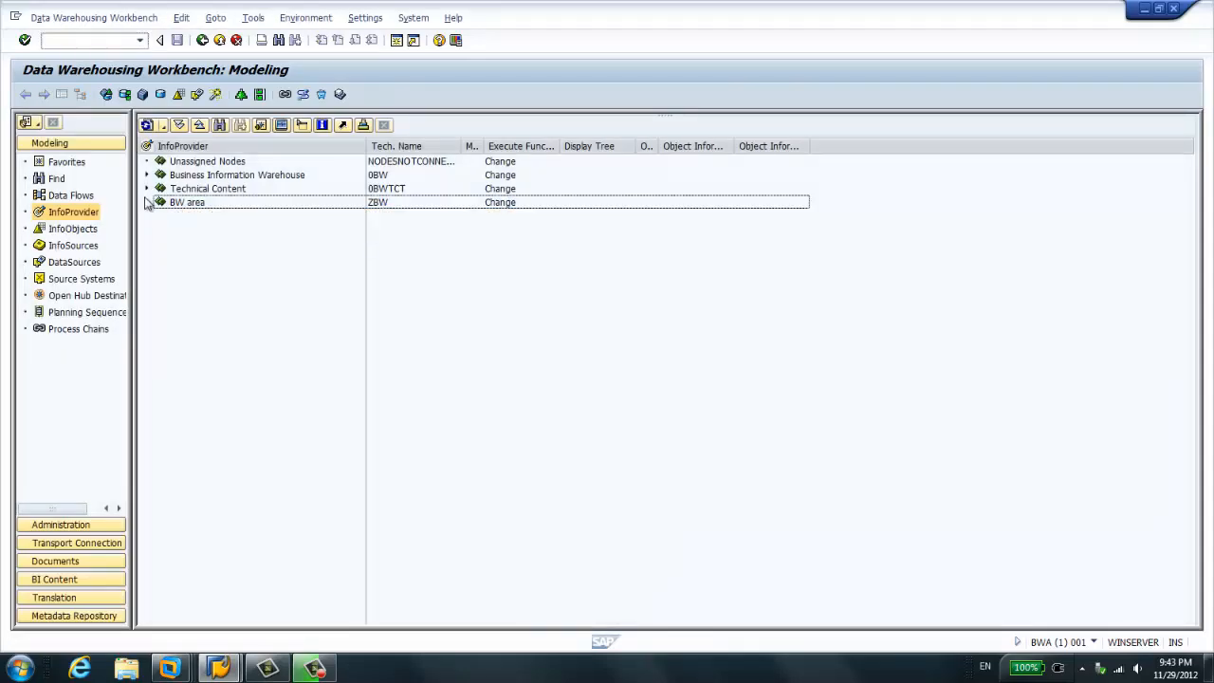
- Expand Business Information Warehouse, inspect and collapse Technical Content, and expand BW area down to the ZDSO01 Sales Order object
{"action": "left_click", "coordinate": [147, 174]}
{"action": "left_click", "coordinate": [147, 217]}
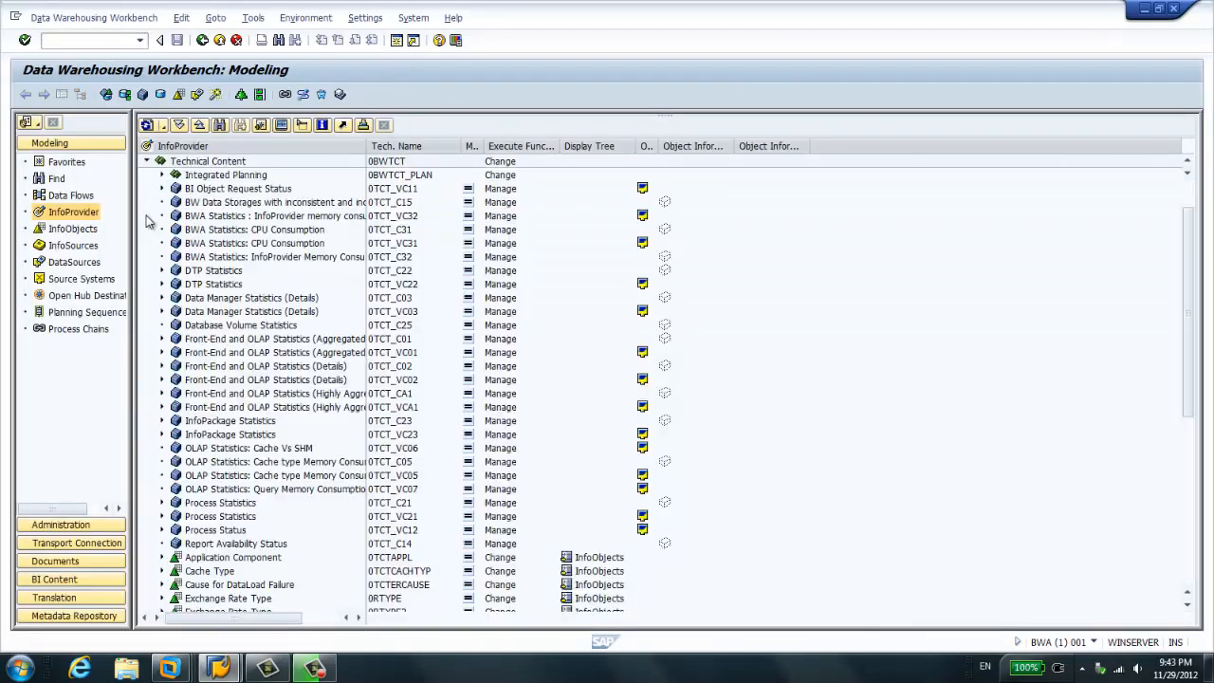
{"action": "left_click", "coordinate": [148, 162]}
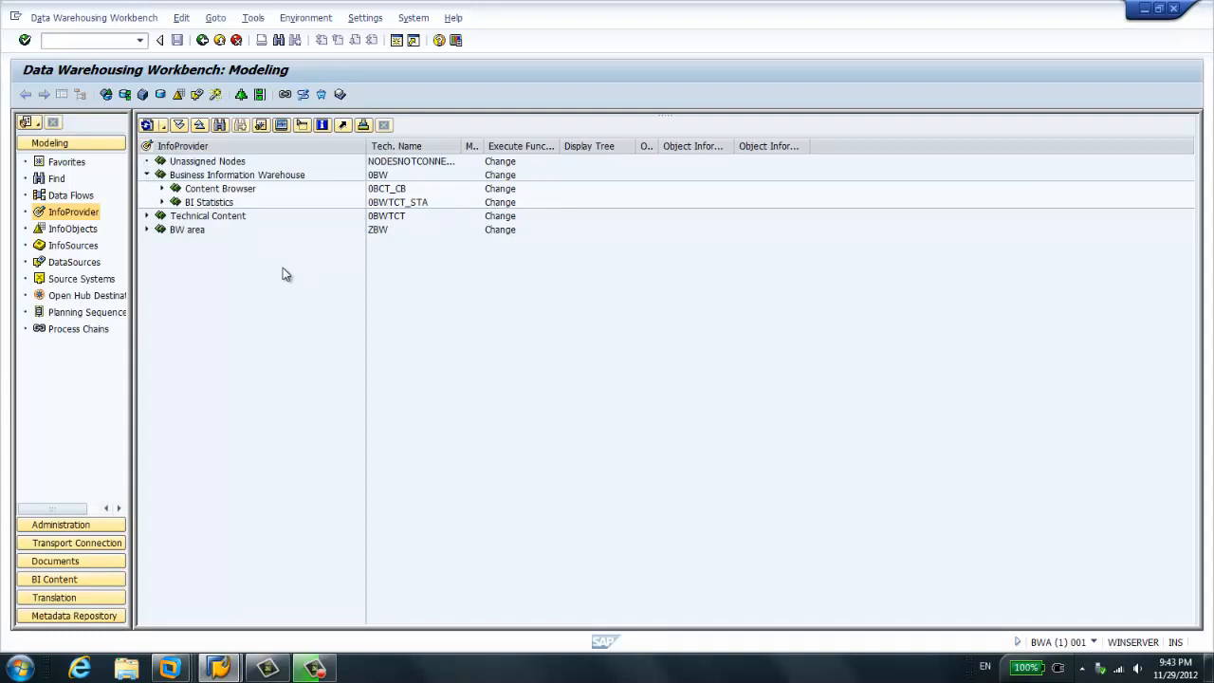
{"action": "left_click", "coordinate": [147, 229]}
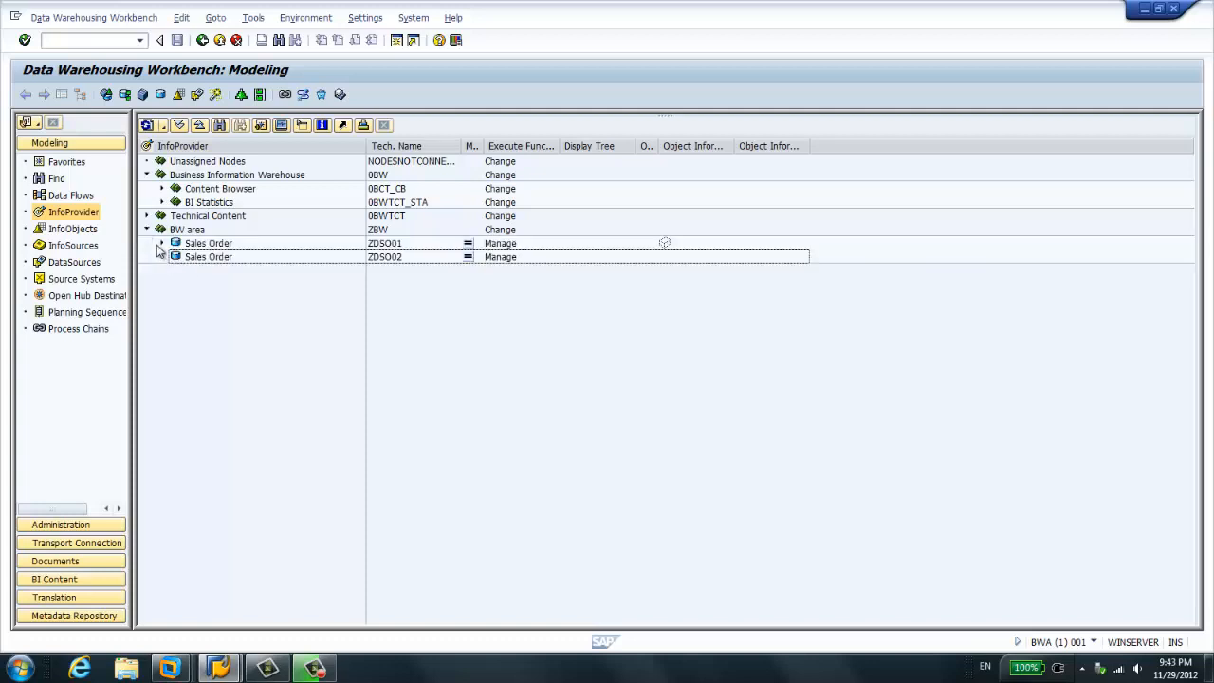
{"action": "left_click", "coordinate": [161, 243]}
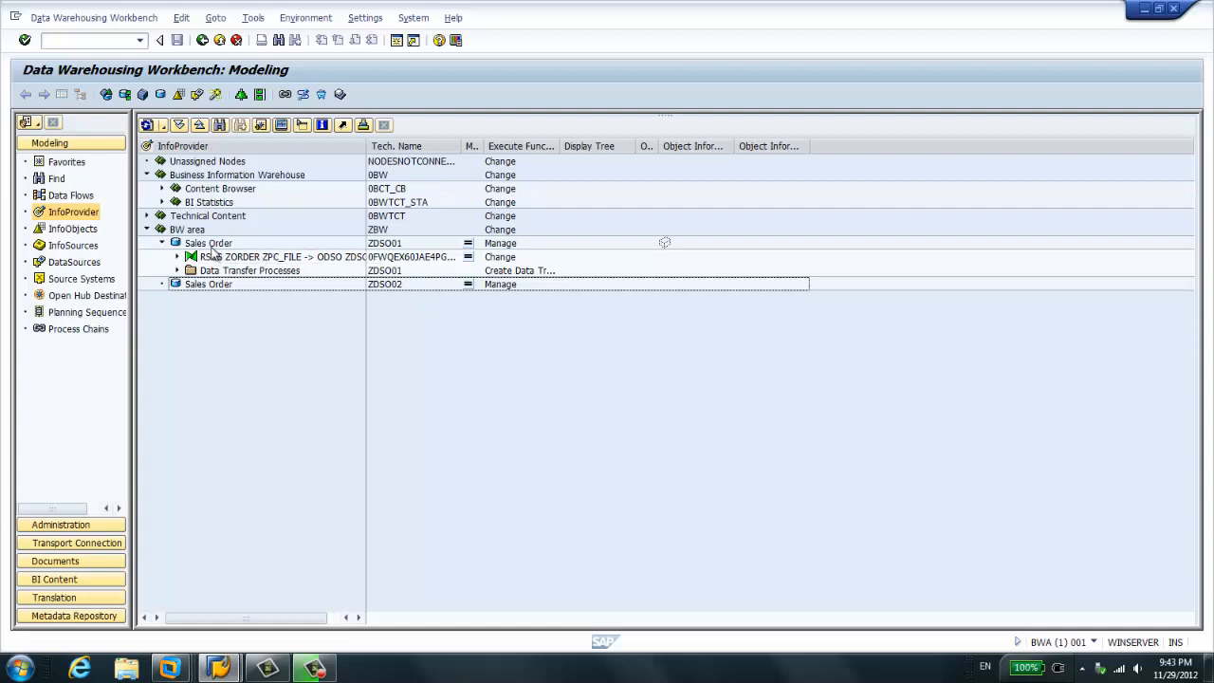
- Display the ZDSO01 DataStore object and examine its key fields and data fields
{"action": "left_click", "coordinate": [249, 246]}
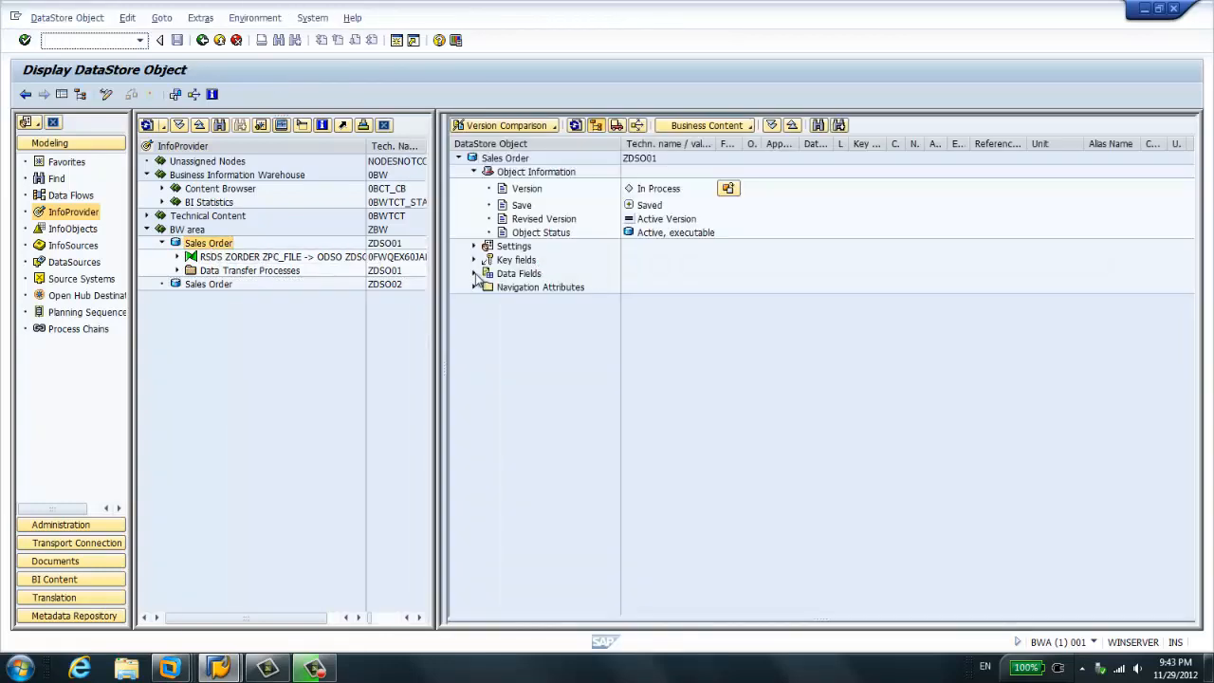
{"action": "left_click", "coordinate": [473, 259]}
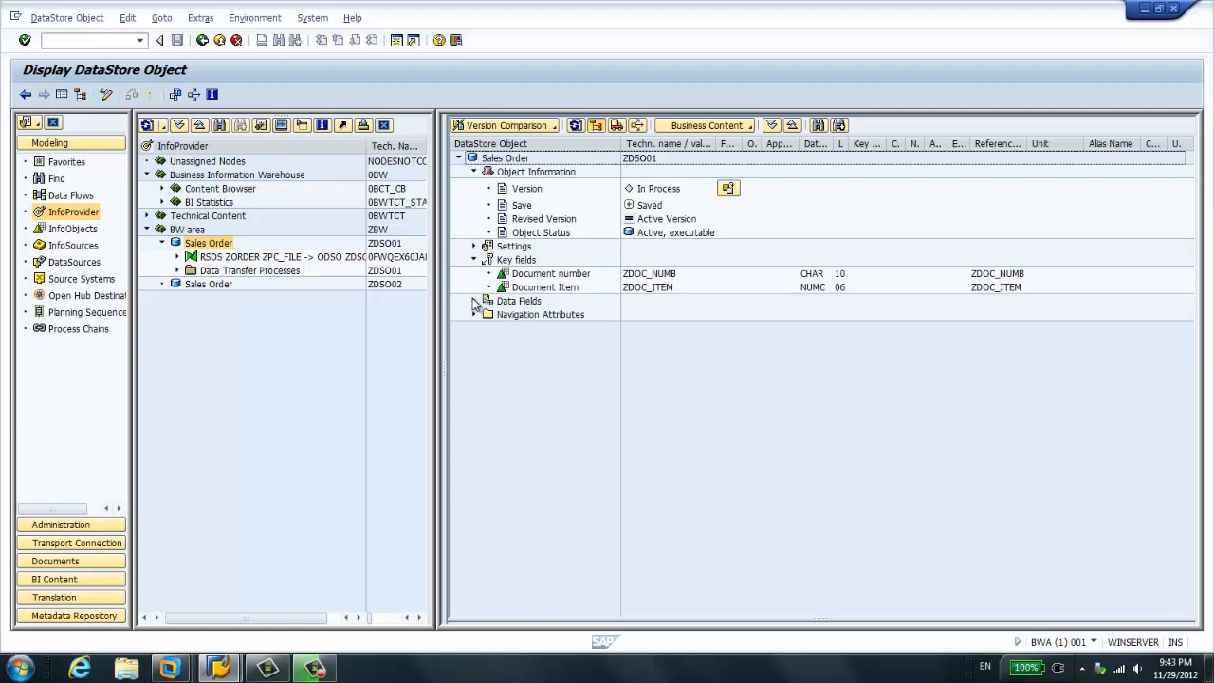
{"action": "left_click", "coordinate": [475, 301]}
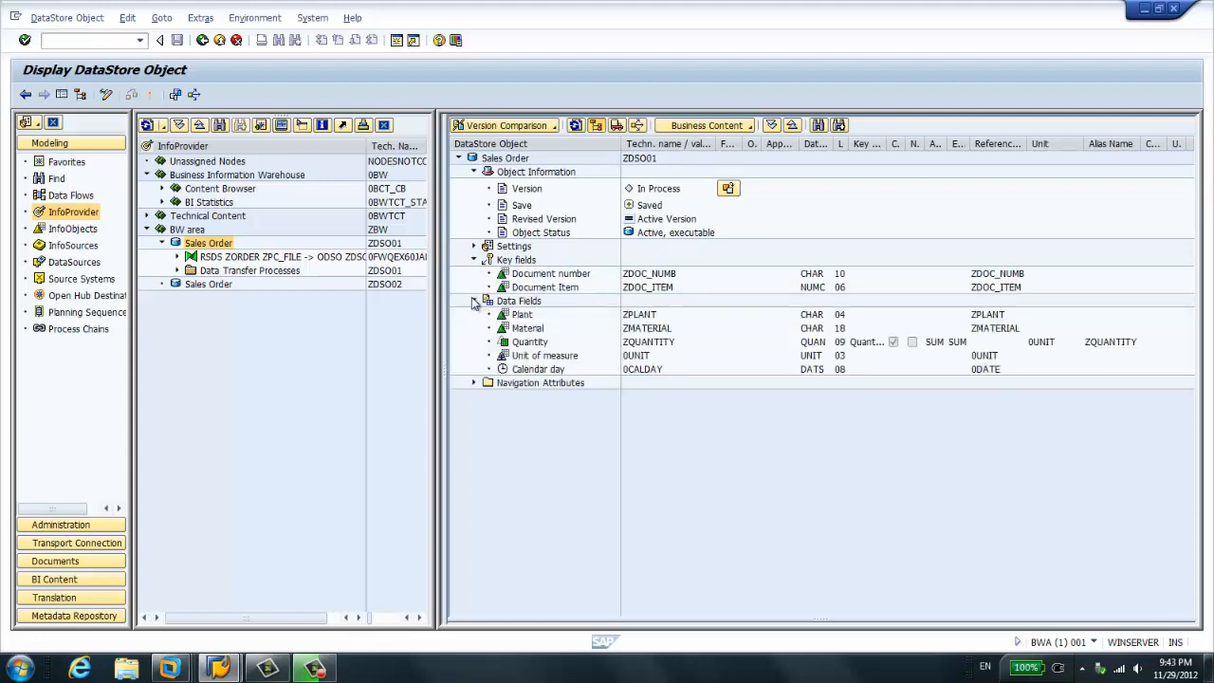
{"action": "left_click", "coordinate": [650, 289]}
{"action": "left_click", "coordinate": [650, 317]}
{"action": "left_click", "coordinate": [652, 329]}
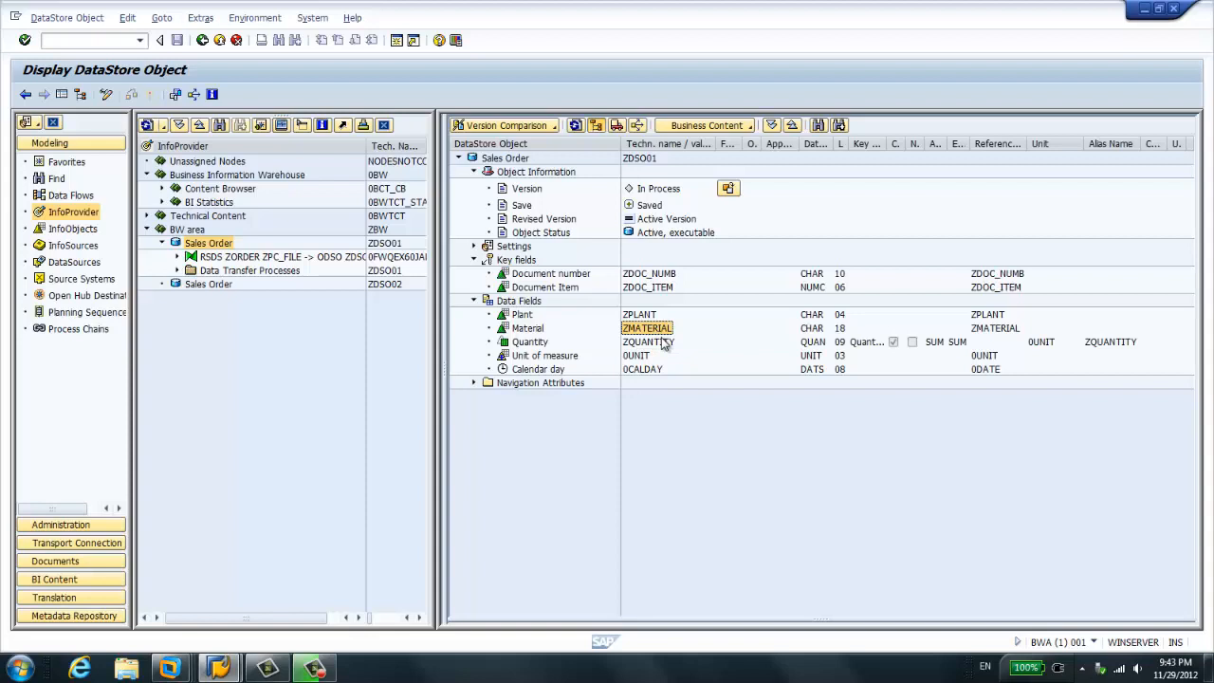
- Examine the In-Memory Optimized flag in the ZDSO01 settings, read its field help, and close the help window
{"action": "left_click", "coordinate": [474, 246]}
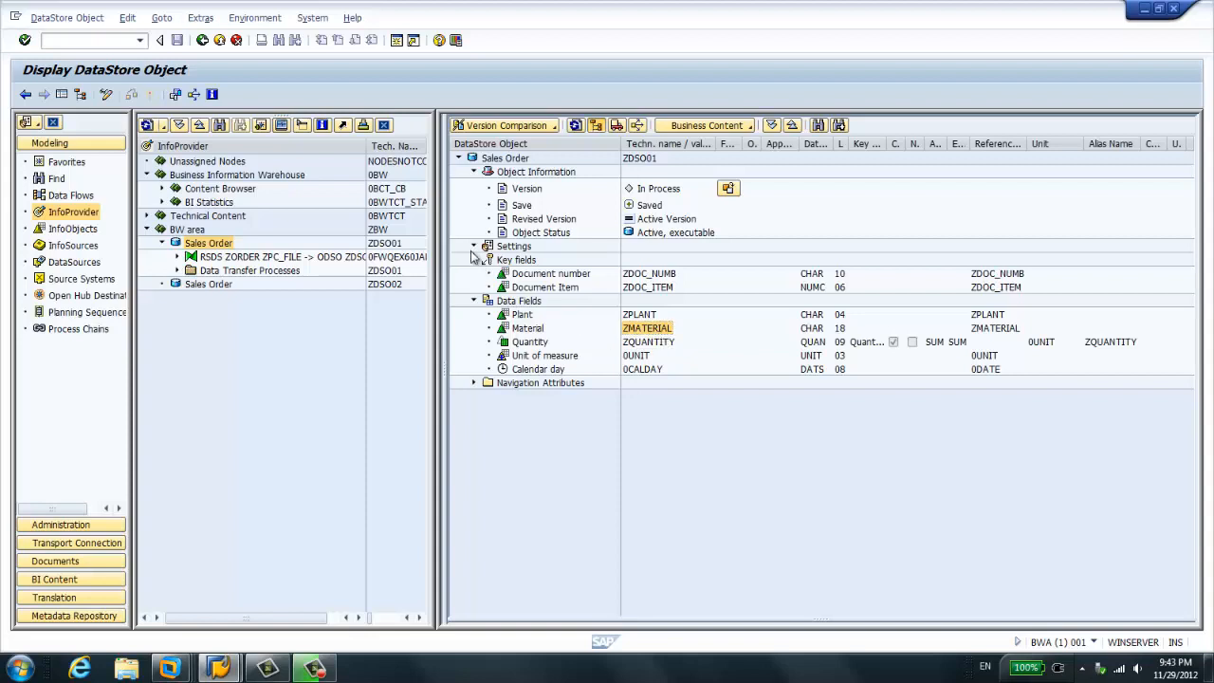
{"action": "left_click", "coordinate": [574, 288]}
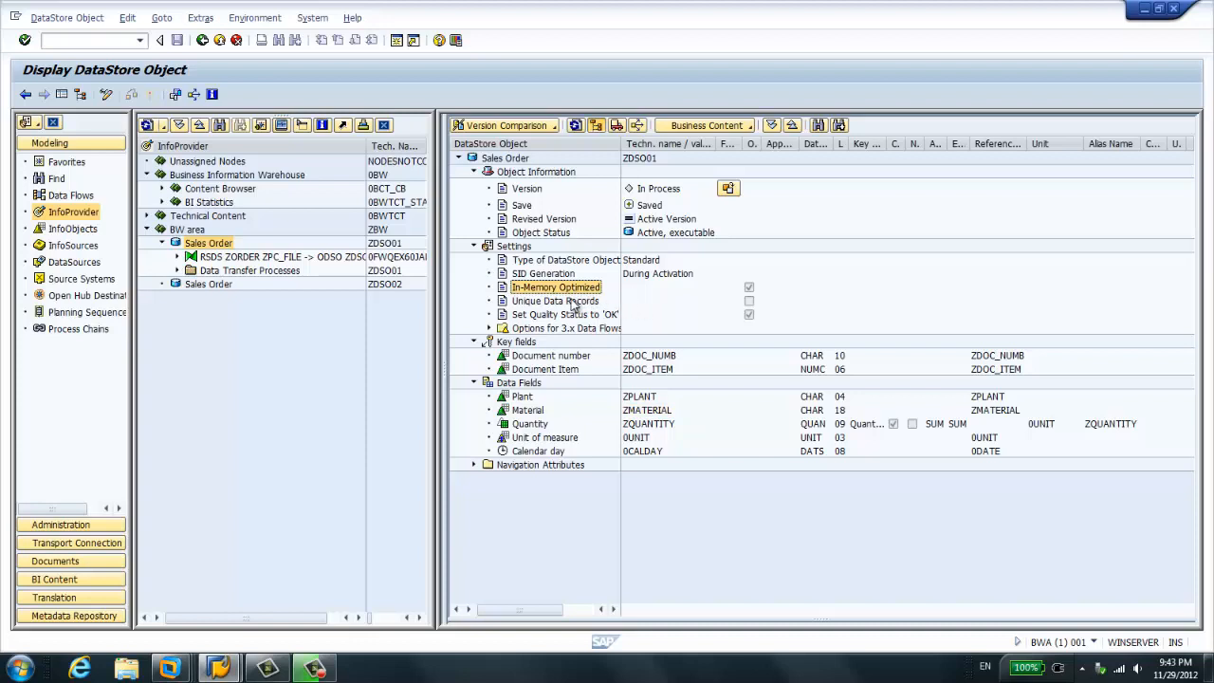
{"action": "left_click", "coordinate": [748, 289]}
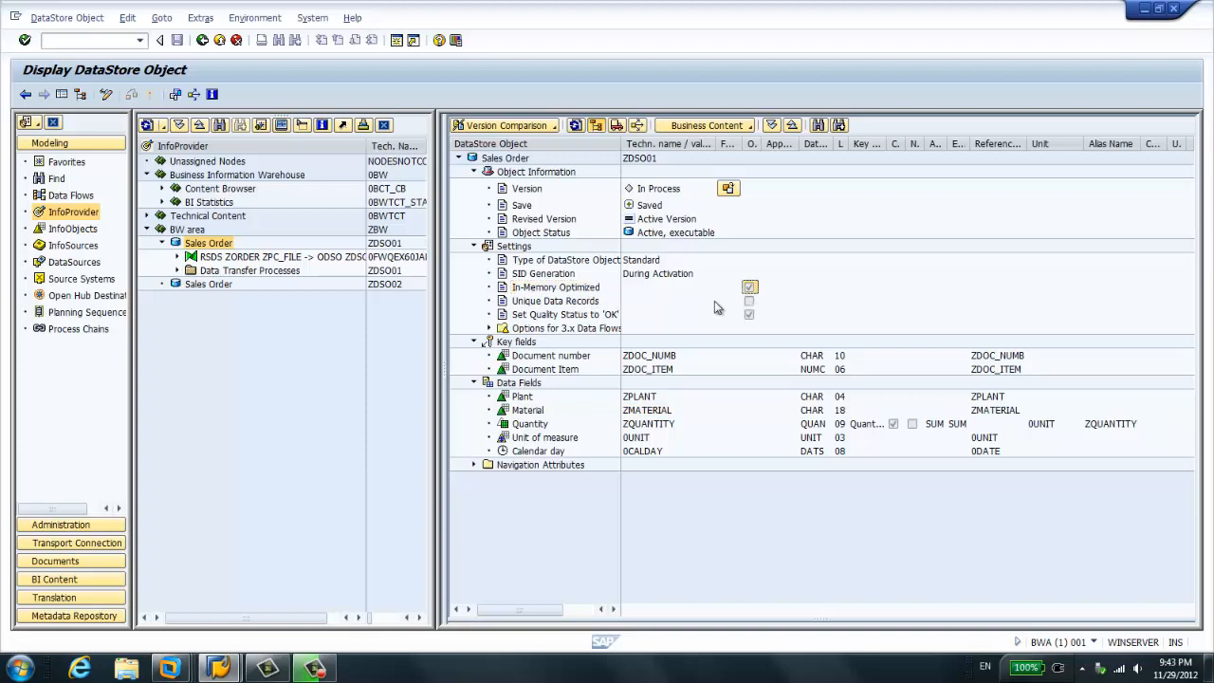
{"action": "left_click", "coordinate": [568, 290]}
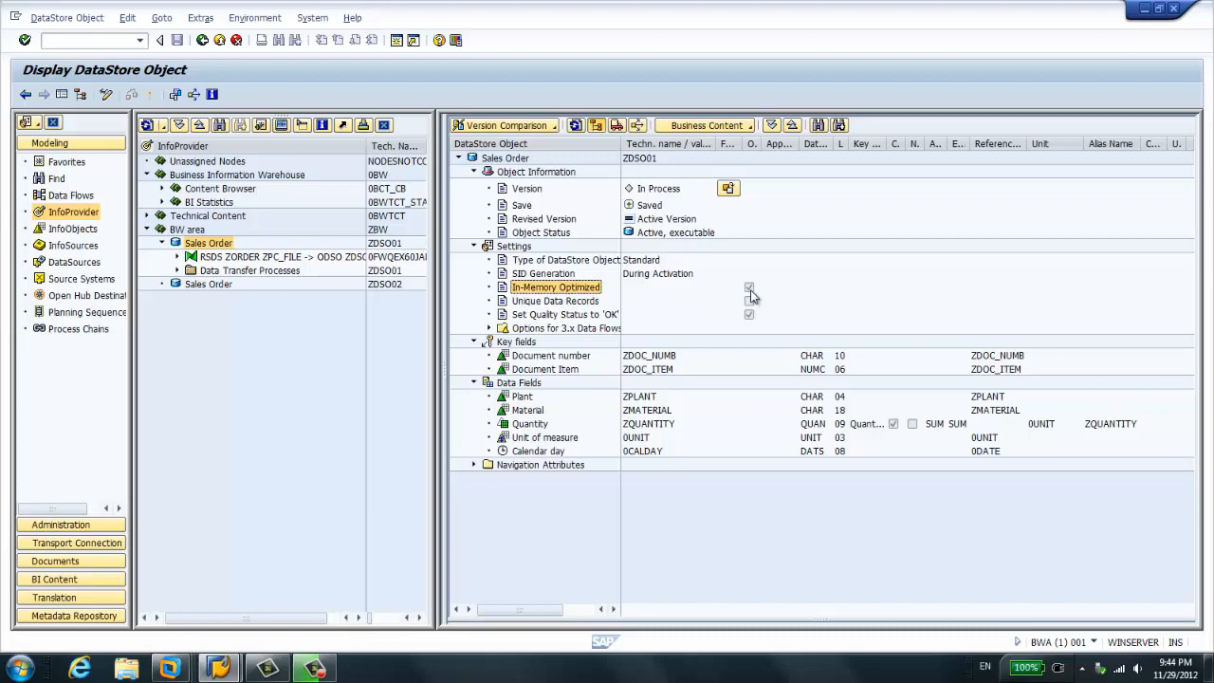
{"action": "key", "text": "F1"}
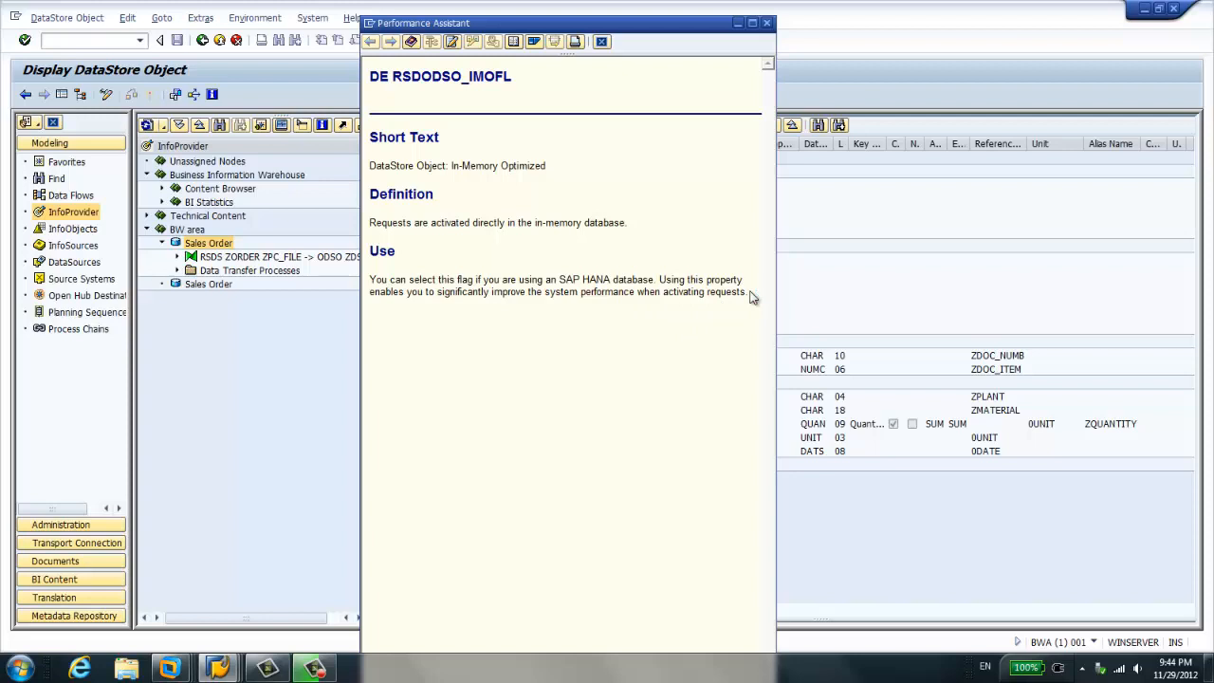
{"action": "left_click", "coordinate": [767, 22]}
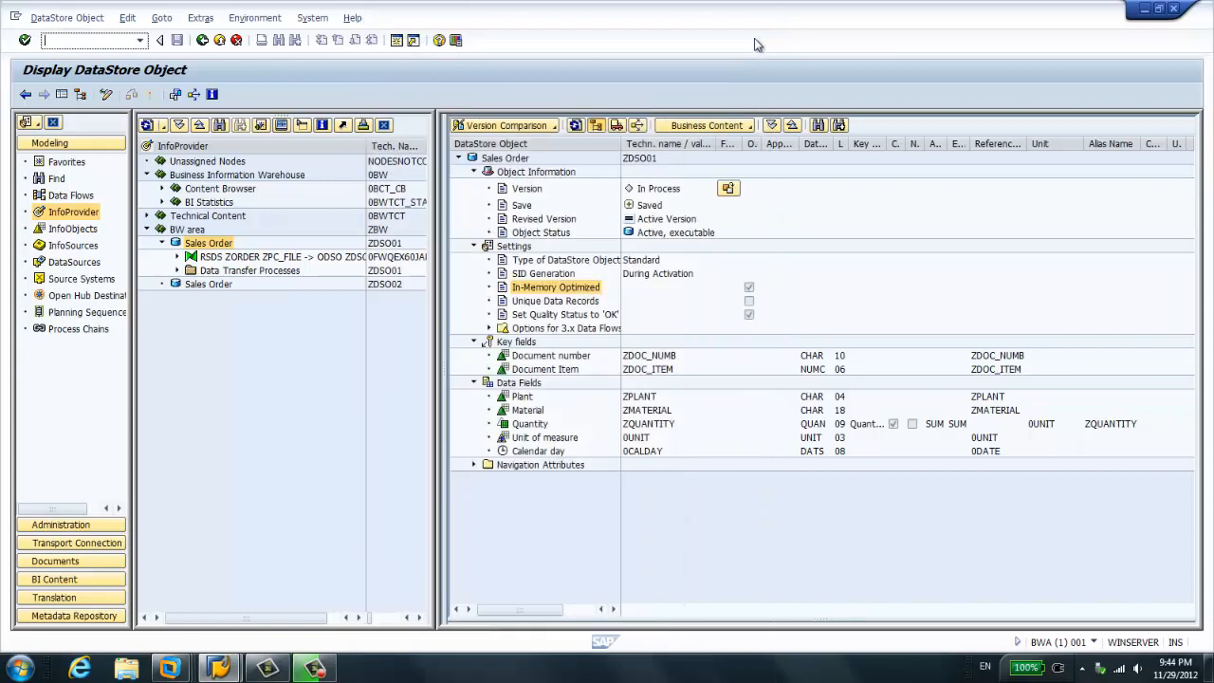
- Open the management view of the ZDSO01 DataStore object and widen the InfoProvider tree area
{"action": "left_click", "coordinate": [343, 372]}
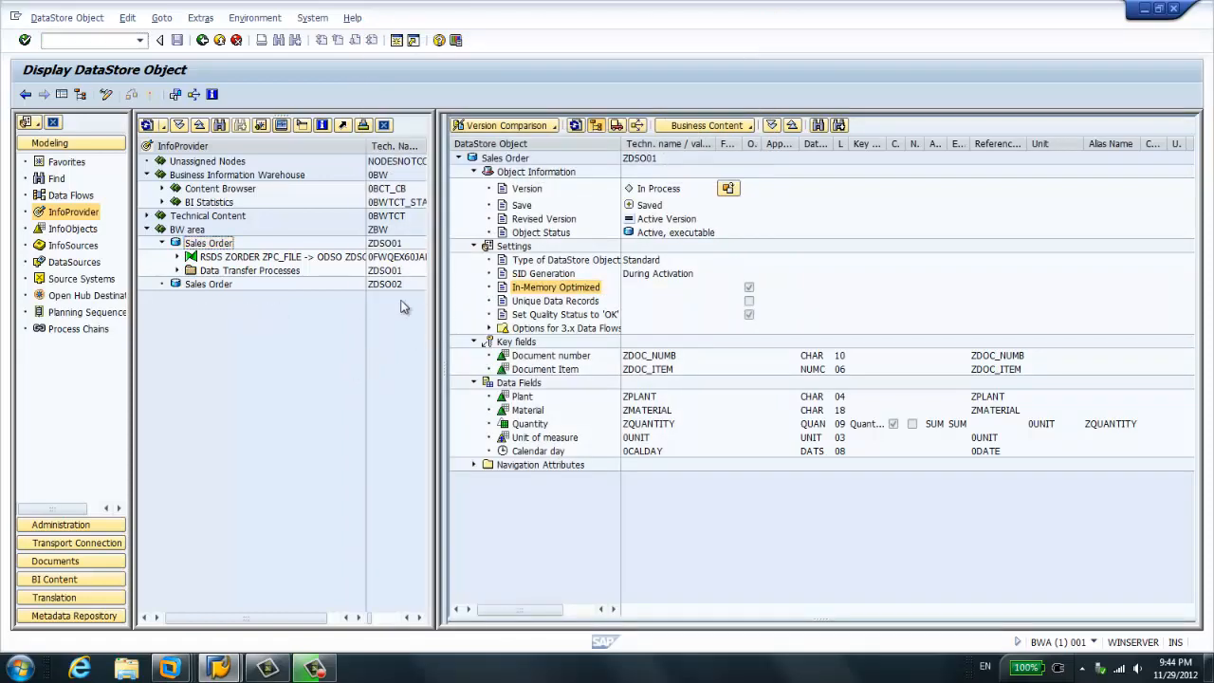
{"action": "left_click", "coordinate": [213, 245]}
{"action": "right_click", "coordinate": [216, 250]}
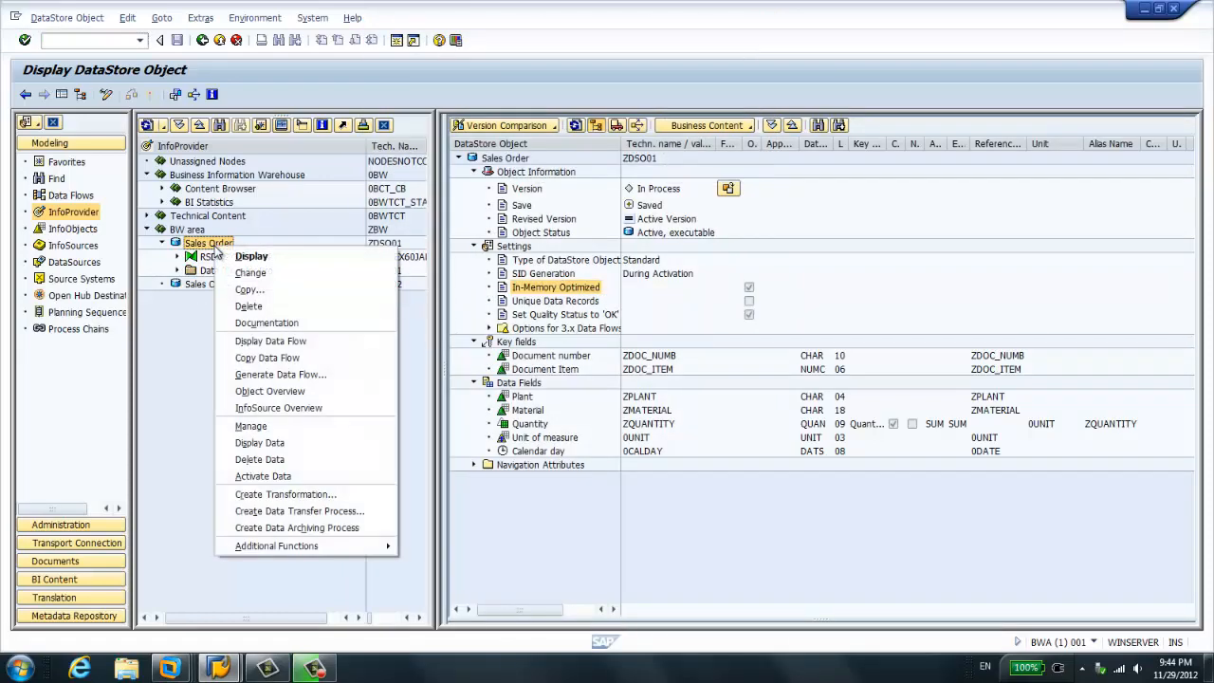
{"action": "left_click", "coordinate": [300, 432]}
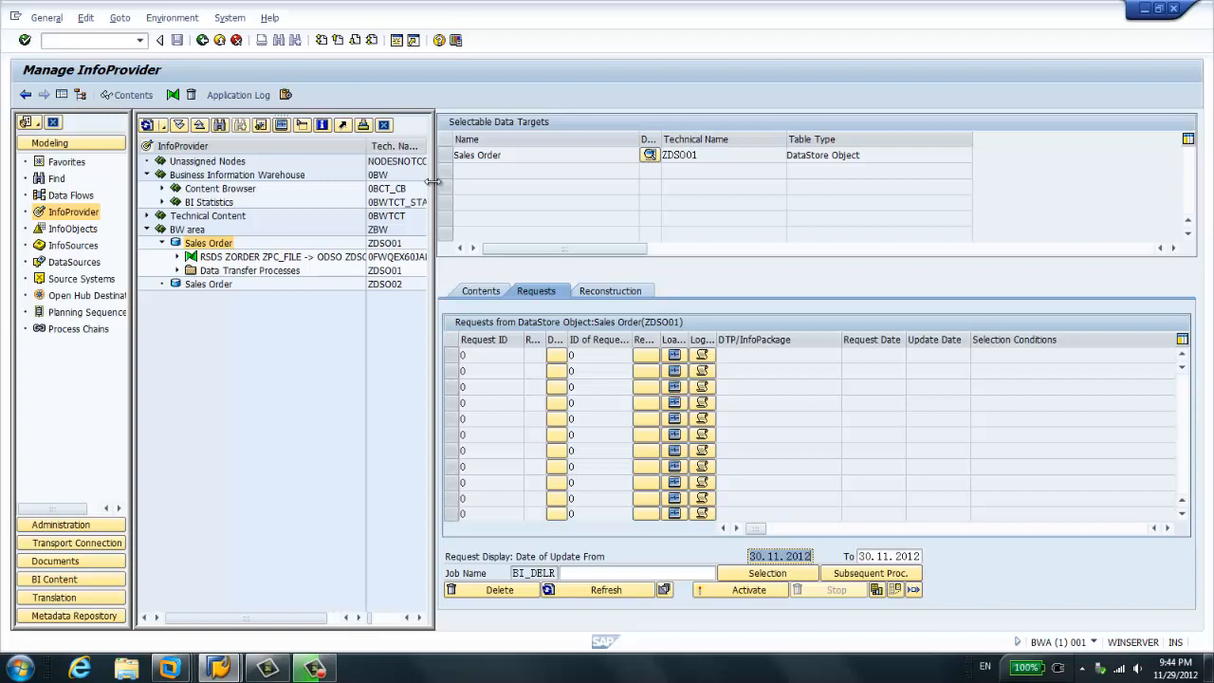
{"action": "left_click_drag", "start_coordinate": [432, 181], "coordinate": [505, 204]}
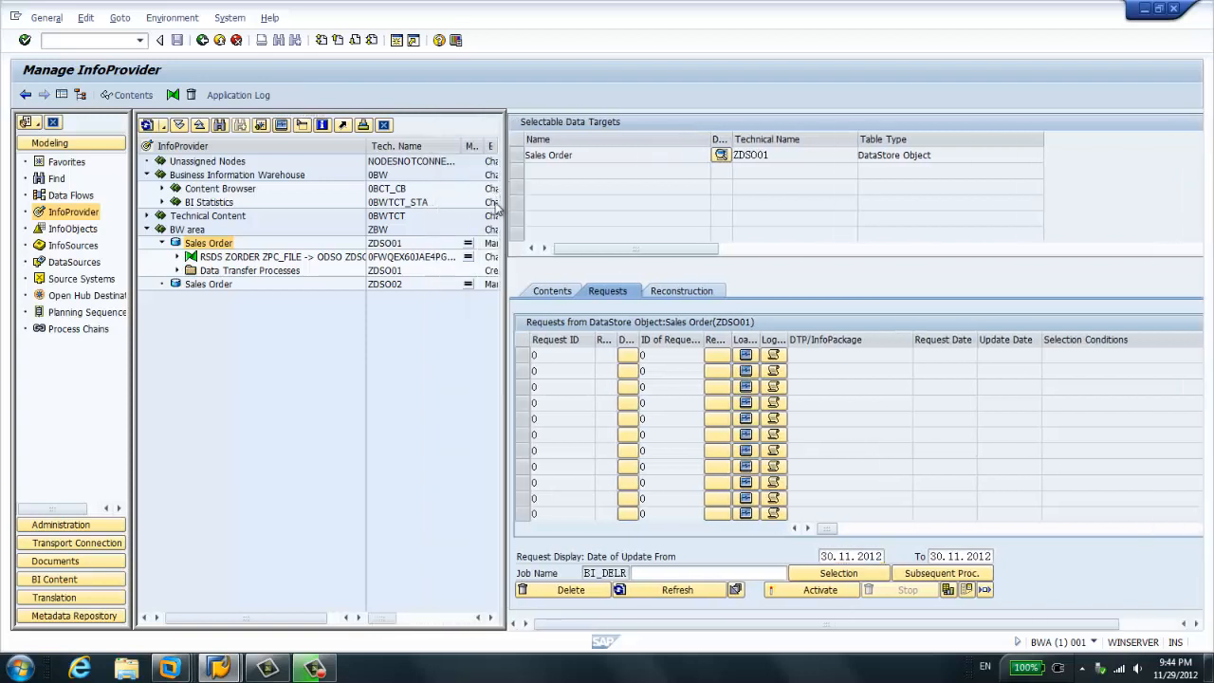
- Examine the PSA requests and the source system of the ZORDER DataSource under the ZDSO01 transformation
{"action": "left_click", "coordinate": [177, 257]}
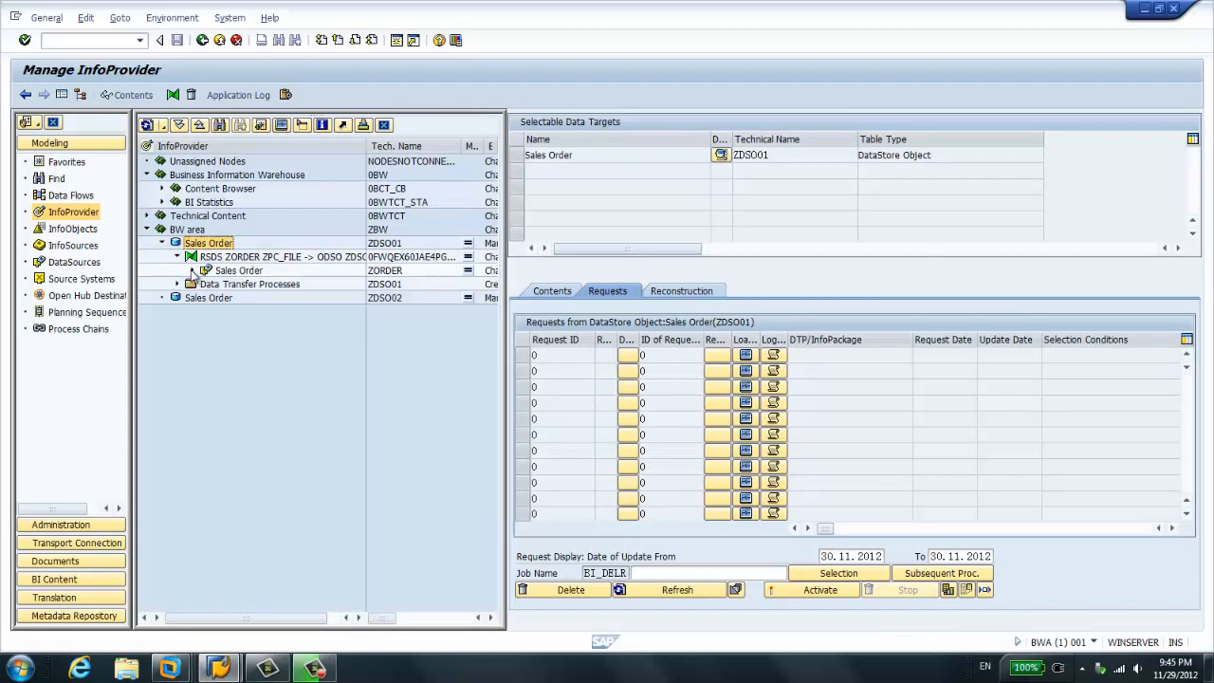
{"action": "left_click", "coordinate": [192, 271]}
{"action": "right_click", "coordinate": [236, 273]}
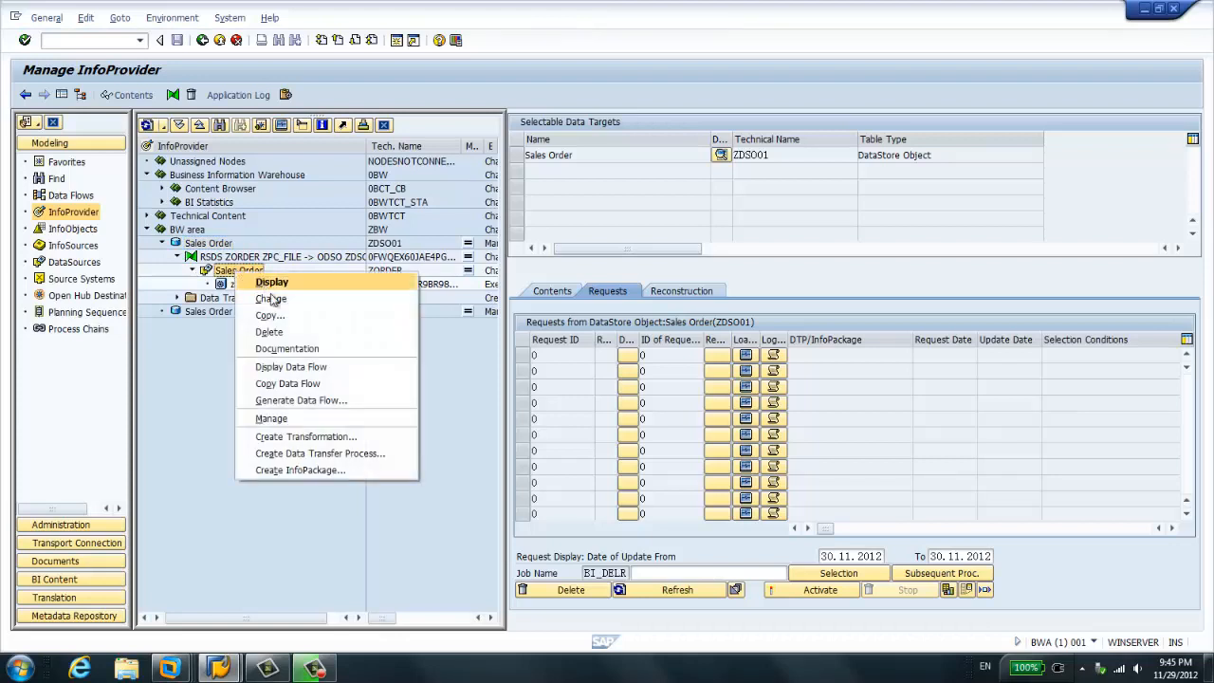
{"action": "left_click", "coordinate": [308, 421]}
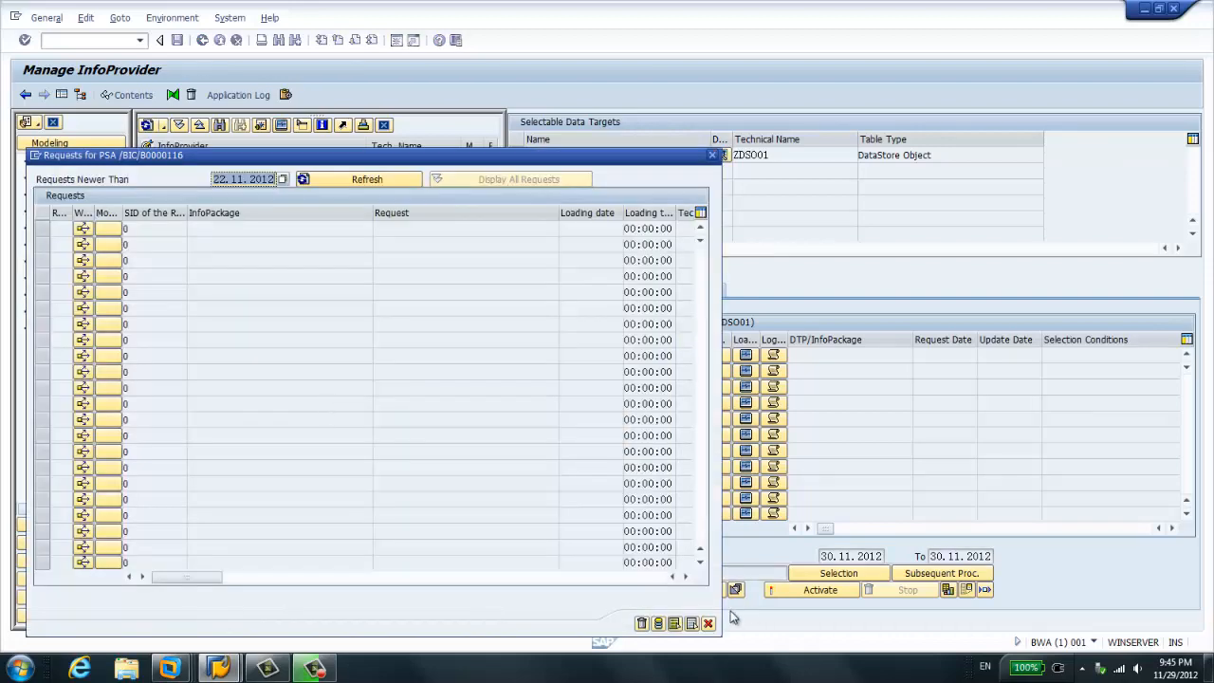
{"action": "left_click", "coordinate": [707, 624]}
{"action": "double_click", "coordinate": [254, 276]}
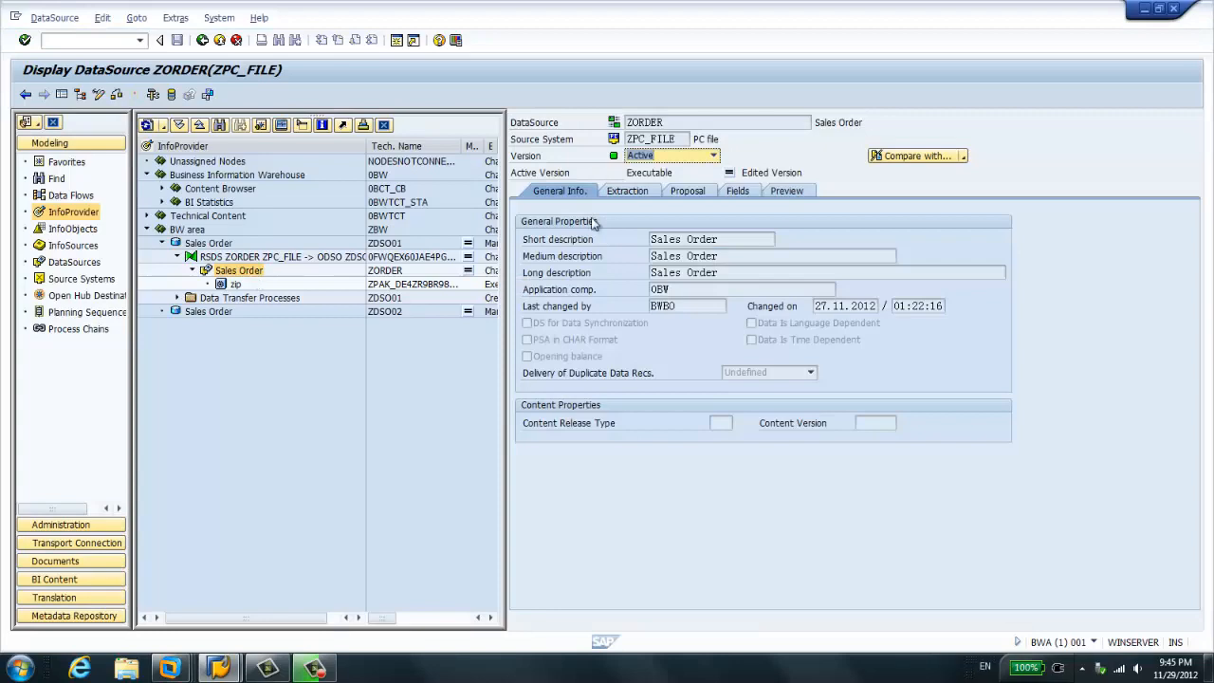
{"action": "left_click", "coordinate": [664, 139]}
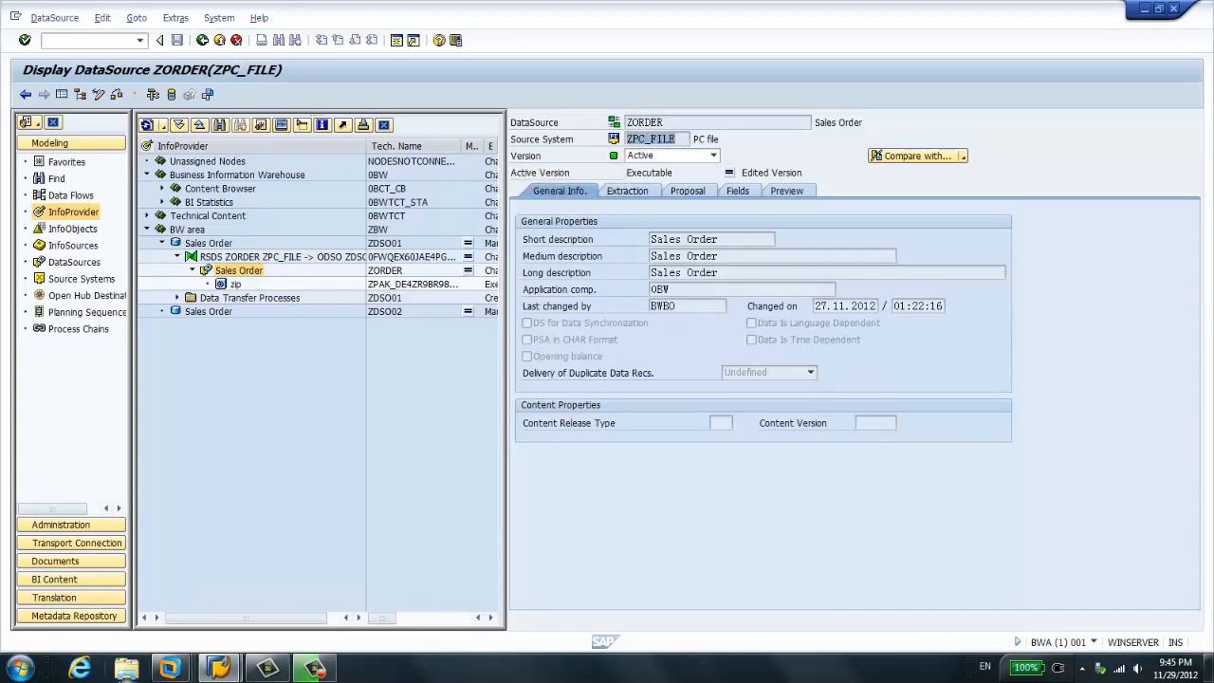
- Switch to Windows Explorer, go to D:\Archive\HANA, and open vbap.csv in Excel
{"action": "left_click", "coordinate": [126, 668]}
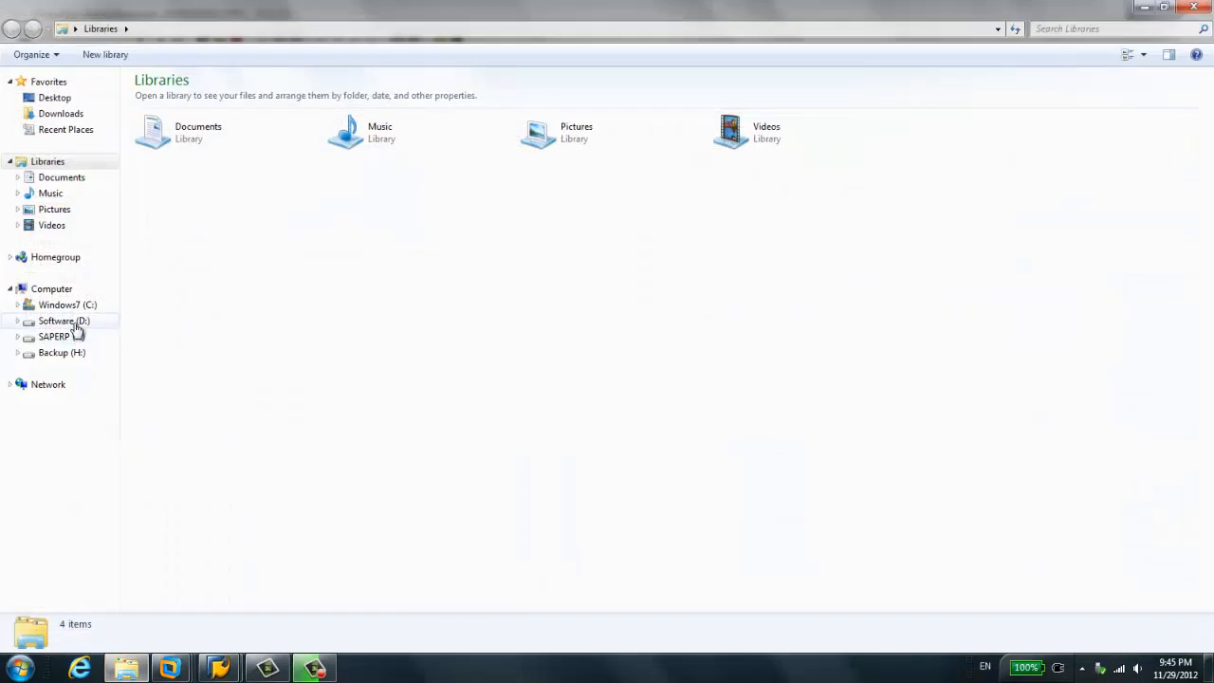
{"action": "left_click", "coordinate": [64, 320]}
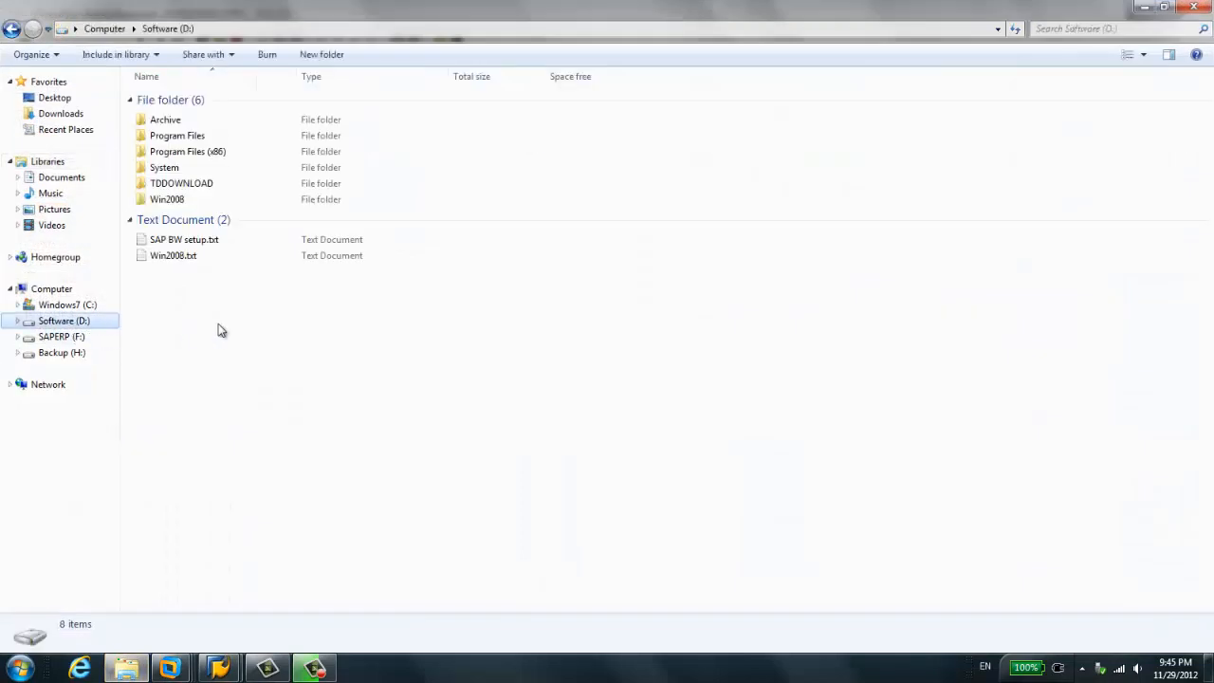
{"action": "left_click", "coordinate": [172, 121]}
{"action": "double_click", "coordinate": [173, 120]}
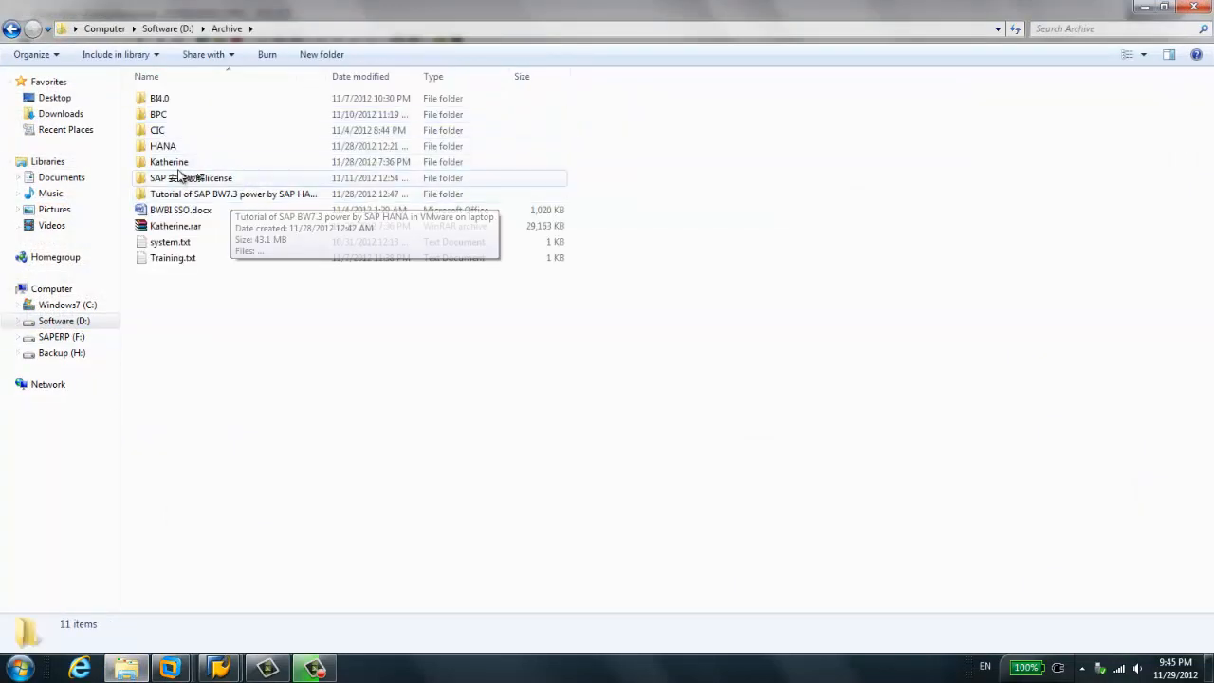
{"action": "double_click", "coordinate": [162, 144]}
{"action": "double_click", "coordinate": [168, 147]}
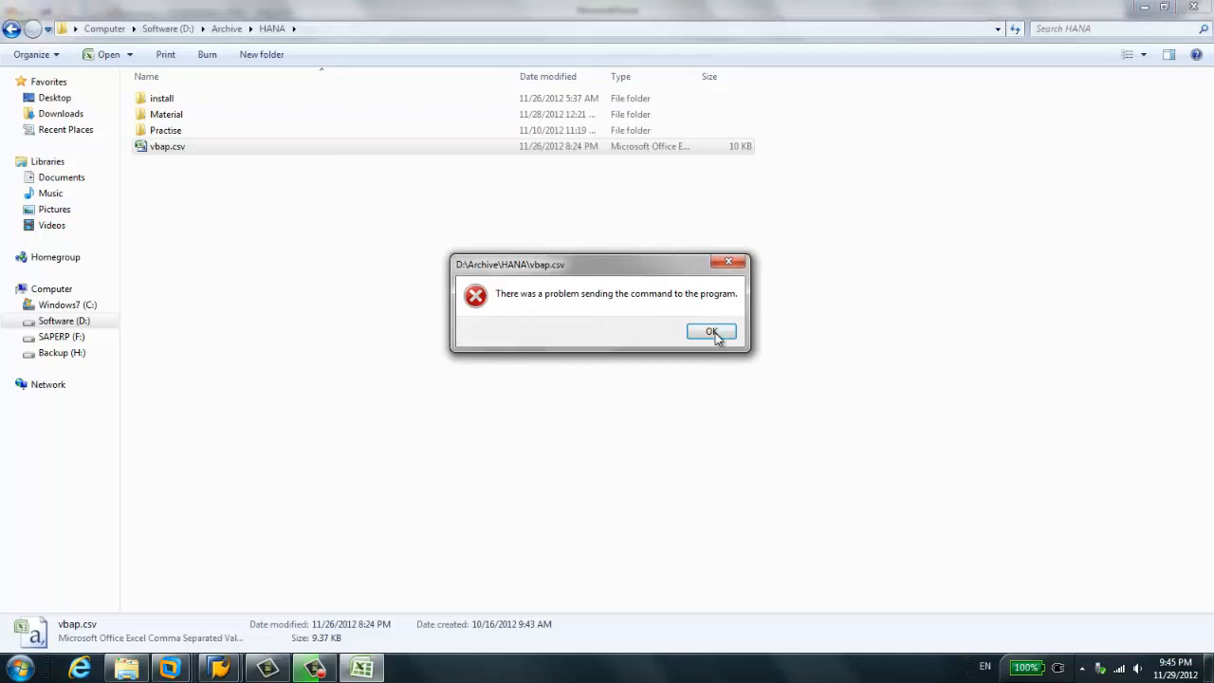
{"action": "left_click", "coordinate": [711, 332]}
{"action": "double_click", "coordinate": [171, 149]}
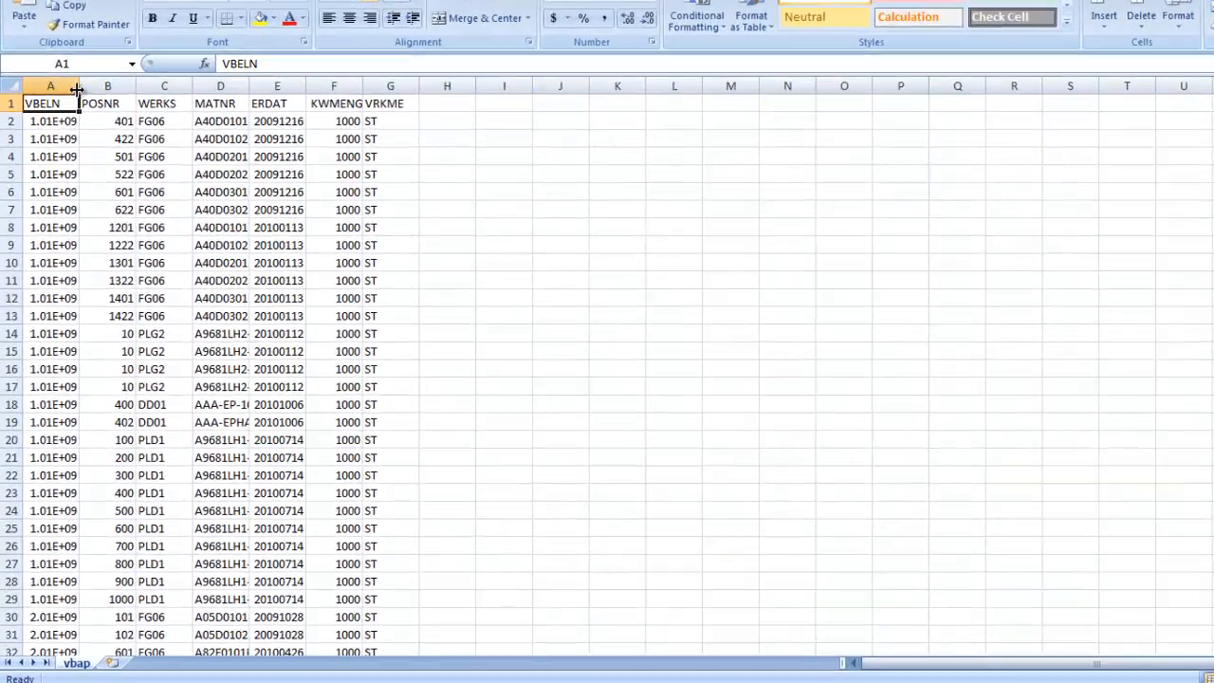
- Widen the VBELN column to show full numbers, and fit columns A and B to their contents
{"action": "left_click_drag", "start_coordinate": [67, 134], "coordinate": [132, 134]}
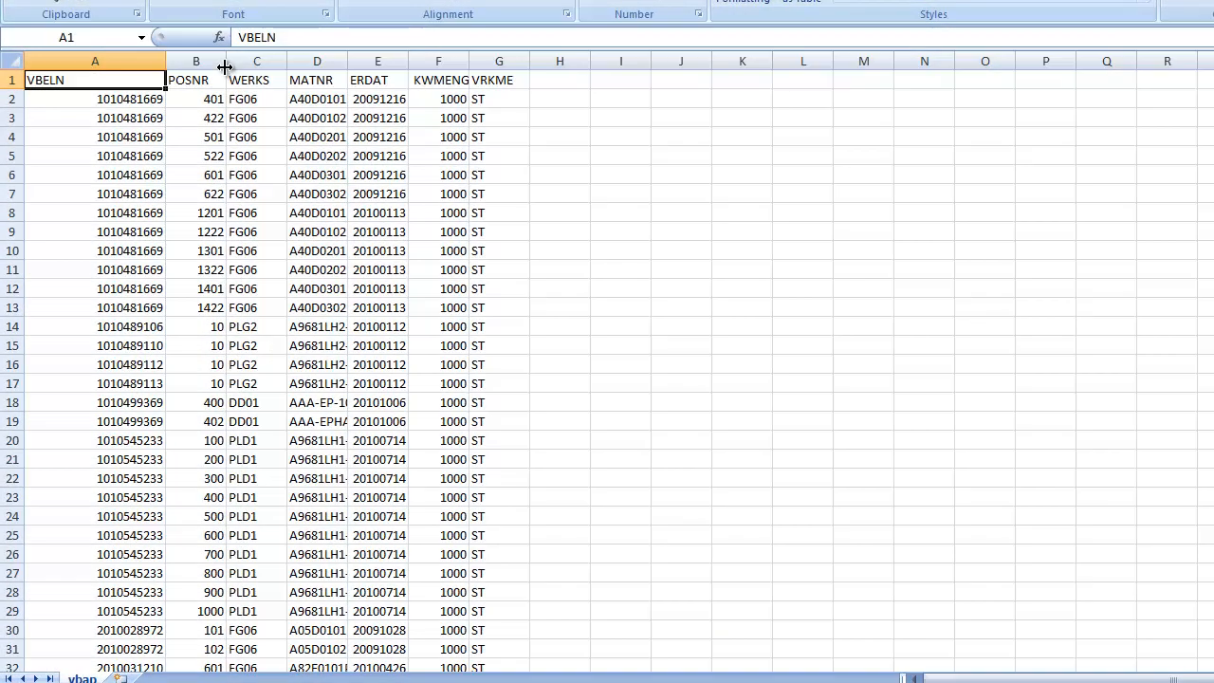
{"action": "double_click", "coordinate": [226, 61]}
{"action": "double_click", "coordinate": [166, 64]}
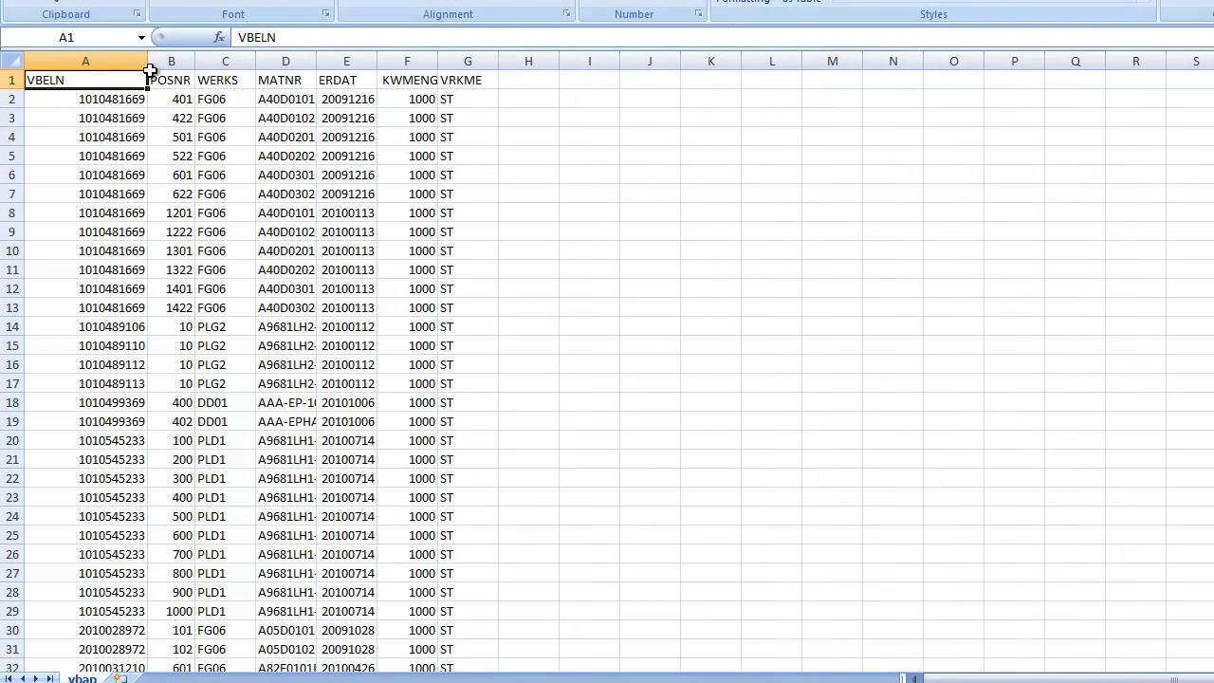
- Highlight the VBELN and POSNR columns in turn, and widen the POSNR column slightly
{"action": "left_click", "coordinate": [114, 100]}
{"action": "left_click", "coordinate": [122, 62]}
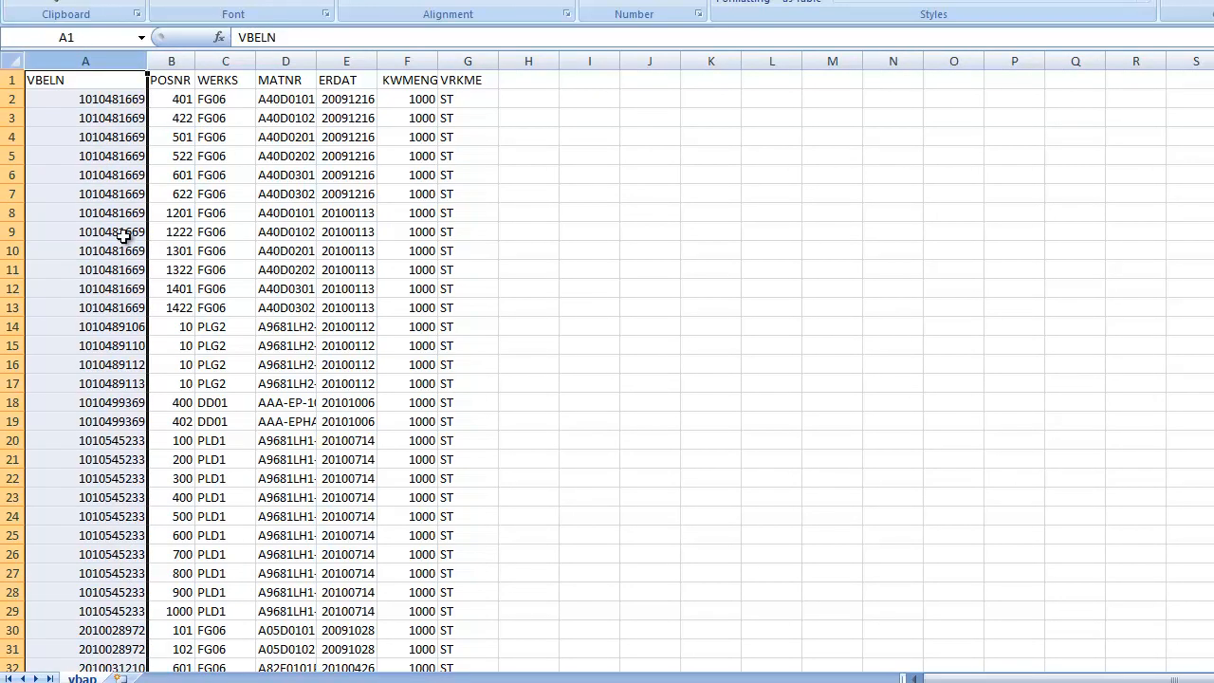
{"action": "left_click", "coordinate": [174, 61]}
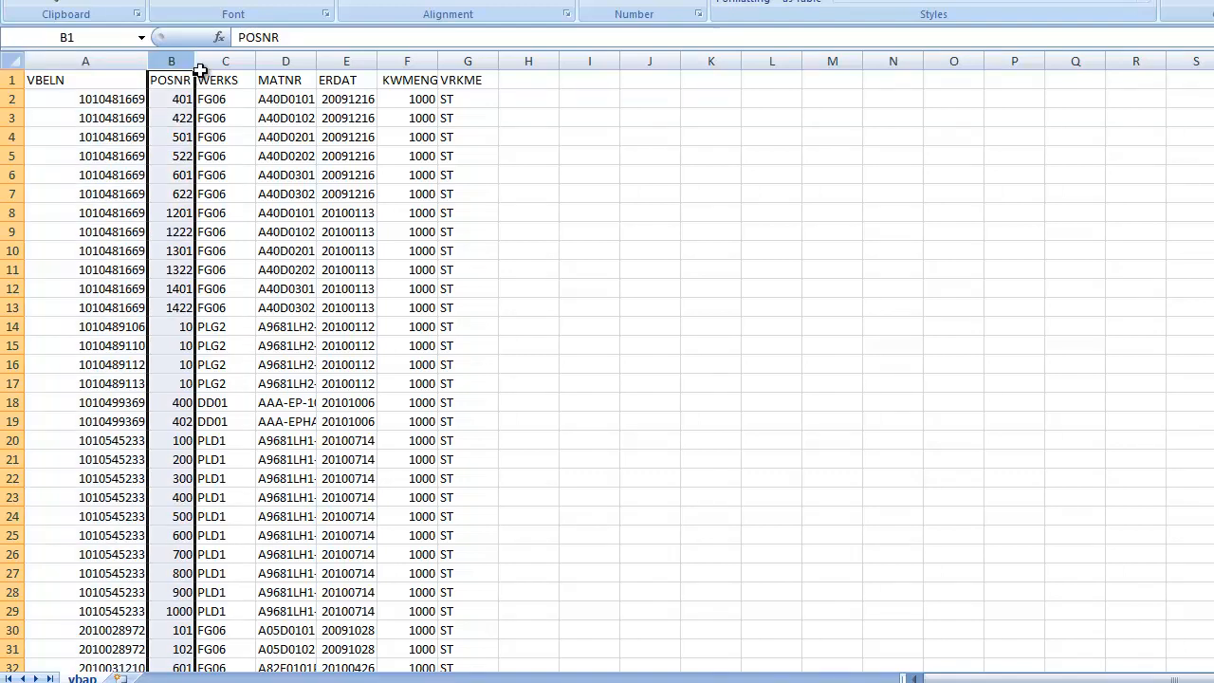
{"action": "left_click_drag", "start_coordinate": [200, 71], "coordinate": [211, 68]}
- Point out the WERKS, MATNR and ERDAT column headers in the first row
{"action": "left_click", "coordinate": [239, 81]}
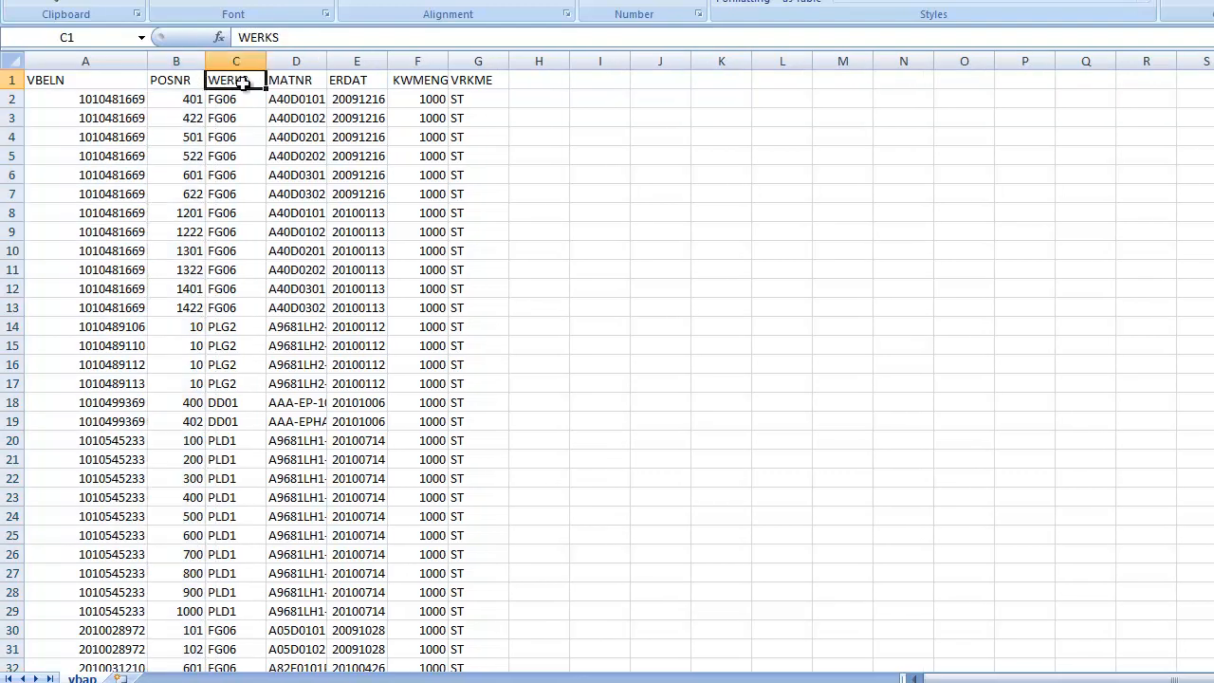
{"action": "left_click", "coordinate": [296, 82]}
{"action": "left_click", "coordinate": [239, 83]}
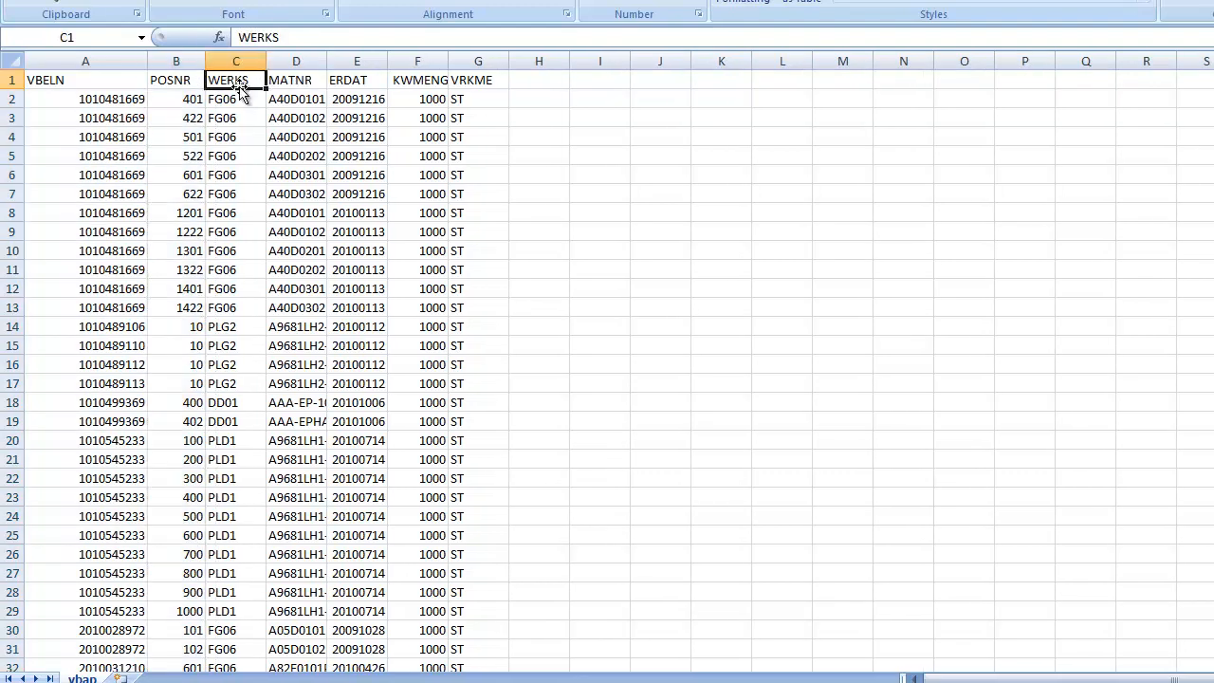
{"action": "left_click", "coordinate": [300, 80]}
{"action": "left_click", "coordinate": [363, 80]}
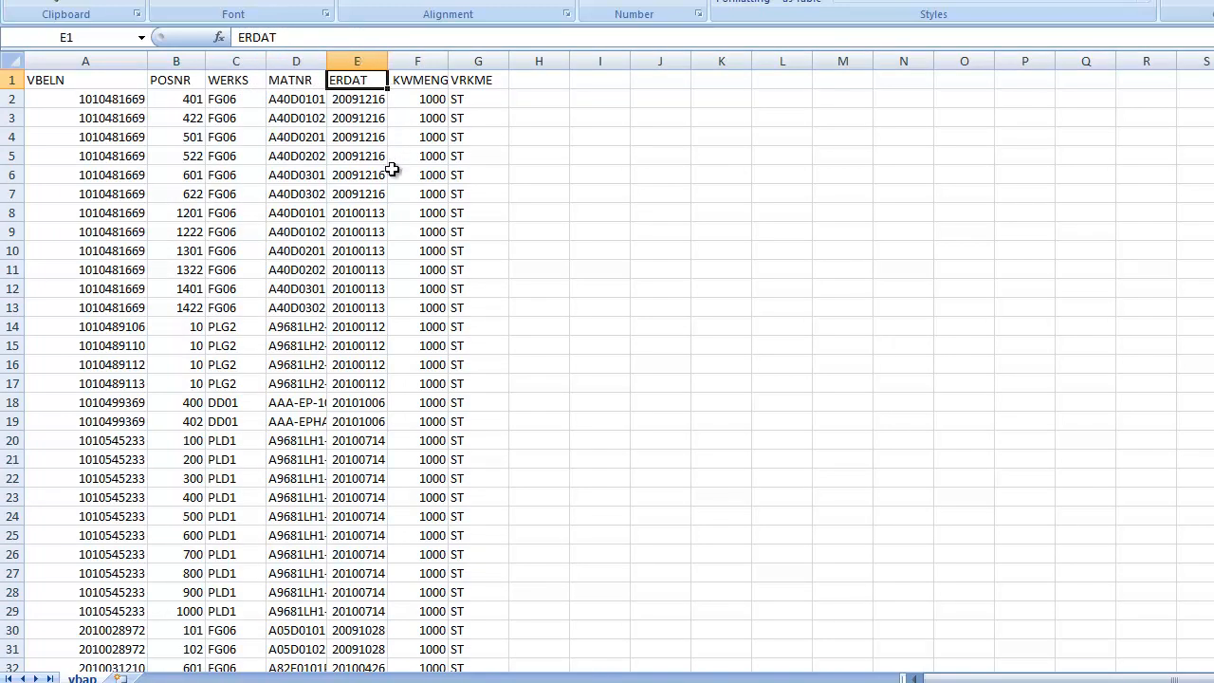
- Select the KWMENG header and widen its column so the heading is clearly separated from VRKME
{"action": "left_click", "coordinate": [424, 84]}
{"action": "left_click_drag", "start_coordinate": [448, 61], "coordinate": [519, 63]}
{"action": "left_click", "coordinate": [807, 314]}
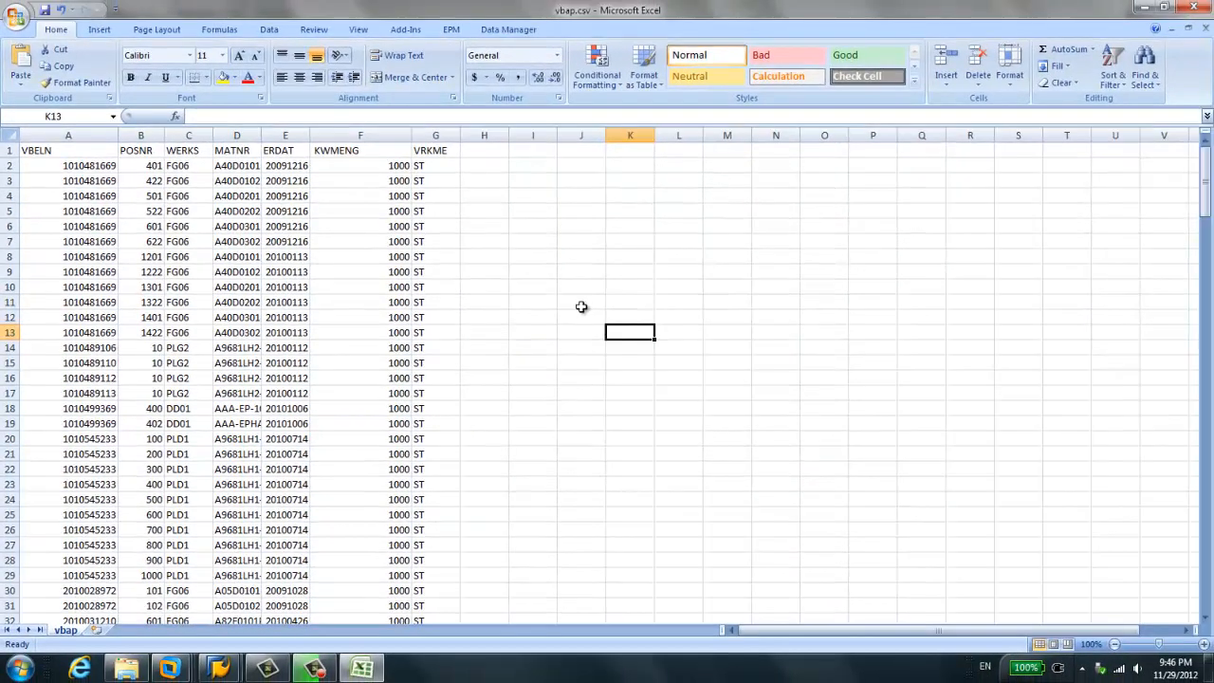
- Close vbap.csv without saving the changes, and close the HANA folder window to return to the ZORDER DataSource
{"action": "left_click", "coordinate": [324, 314]}
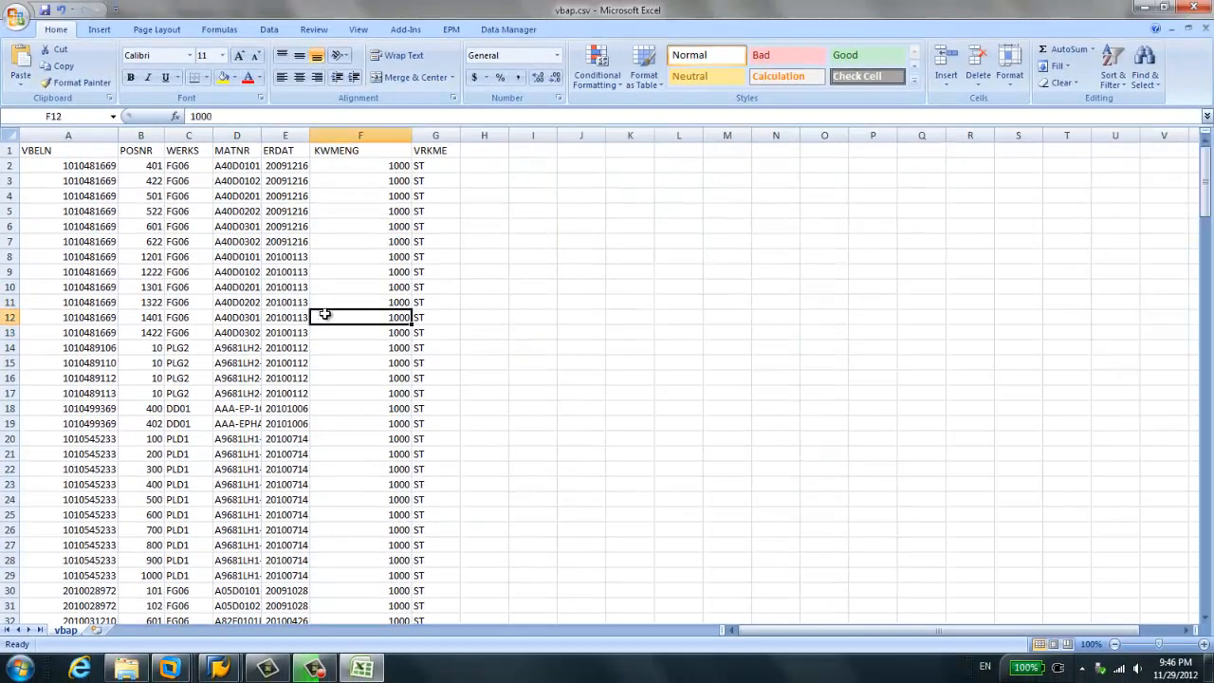
{"action": "left_click", "coordinate": [1195, 8]}
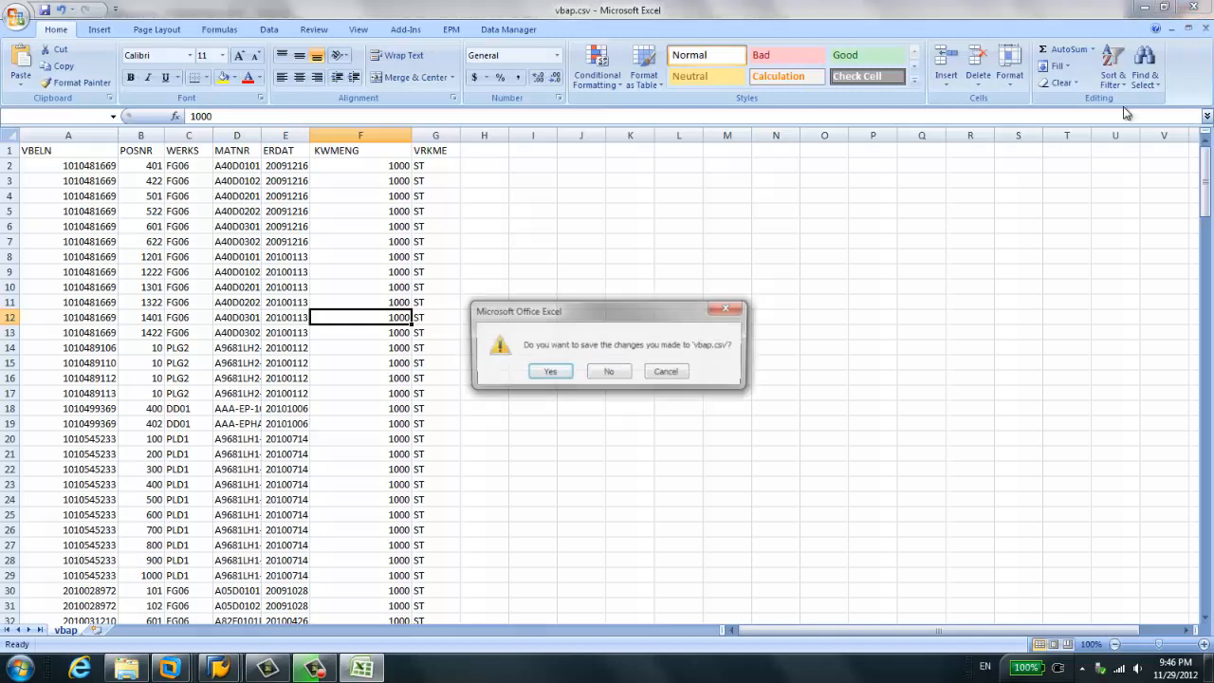
{"action": "left_click", "coordinate": [610, 375]}
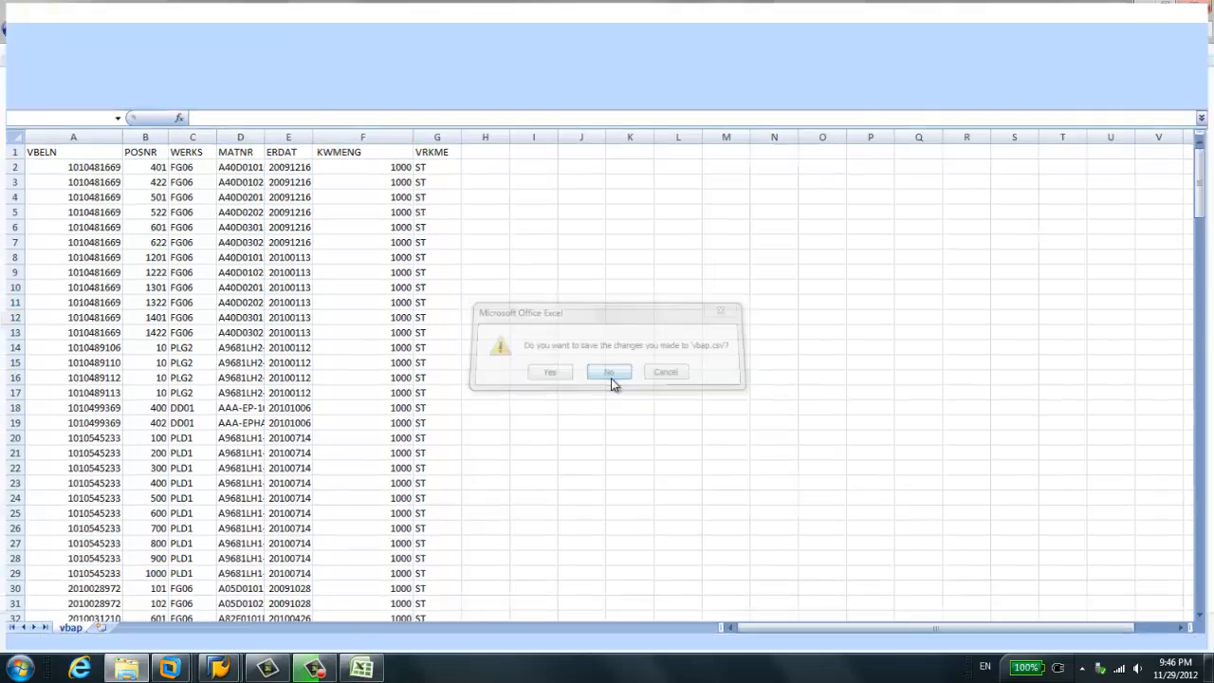
{"action": "left_click", "coordinate": [1193, 8]}
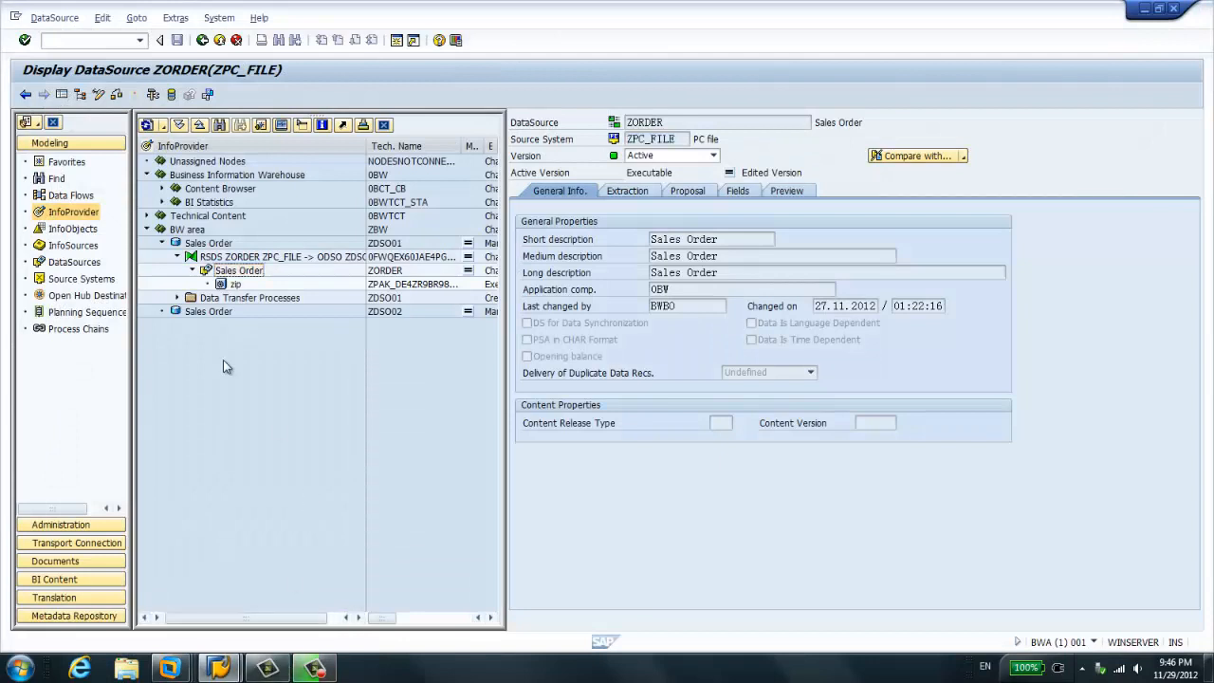
- In the zip InfoPackage, select D:\Archive\HANA\vbap.csv as the source file for extraction and start the data load immediately
{"action": "double_click", "coordinate": [234, 287]}
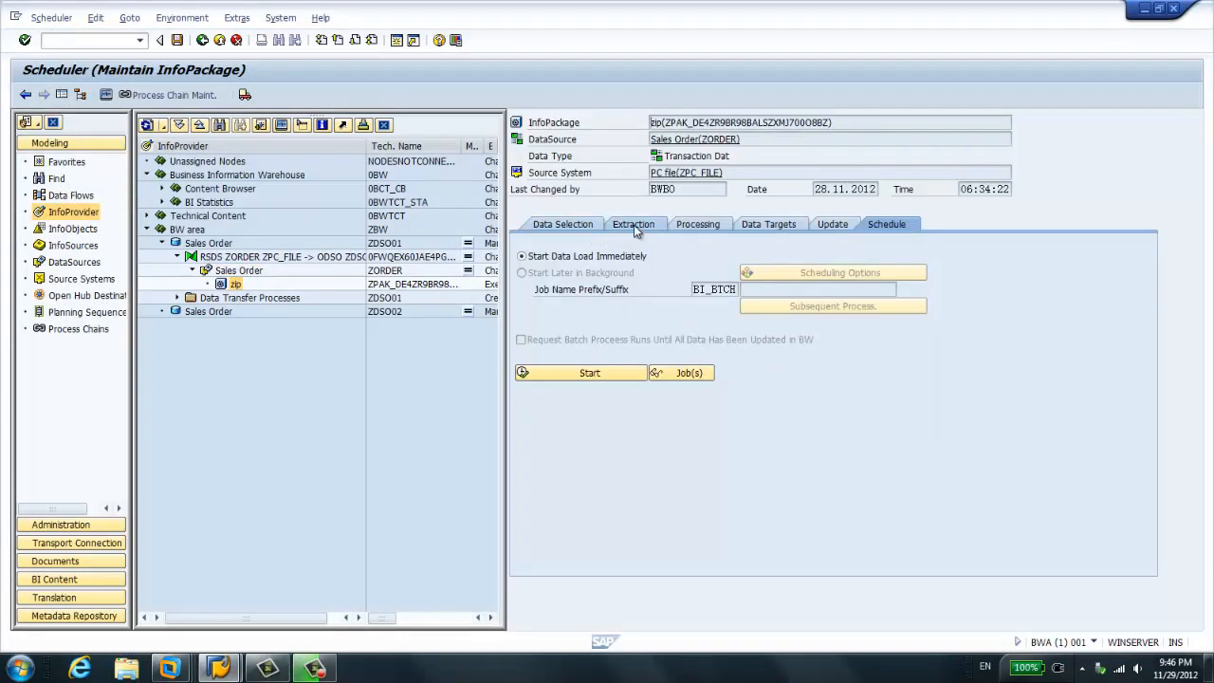
{"action": "left_click", "coordinate": [634, 226]}
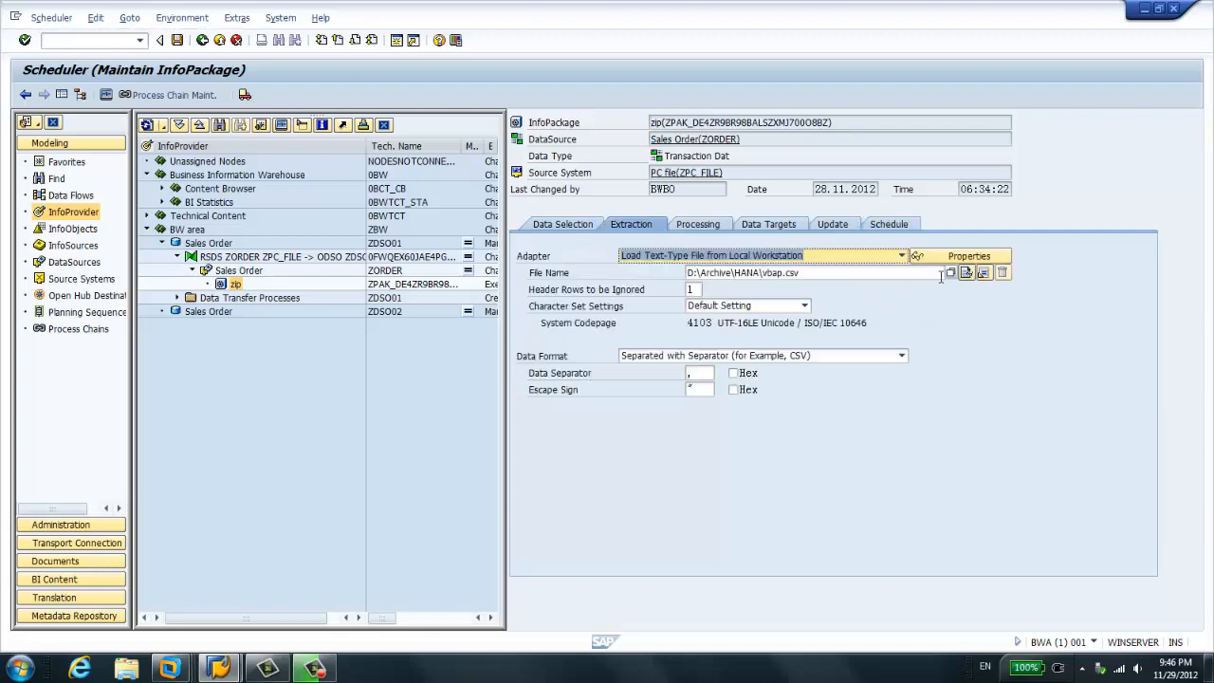
{"action": "left_click", "coordinate": [951, 275]}
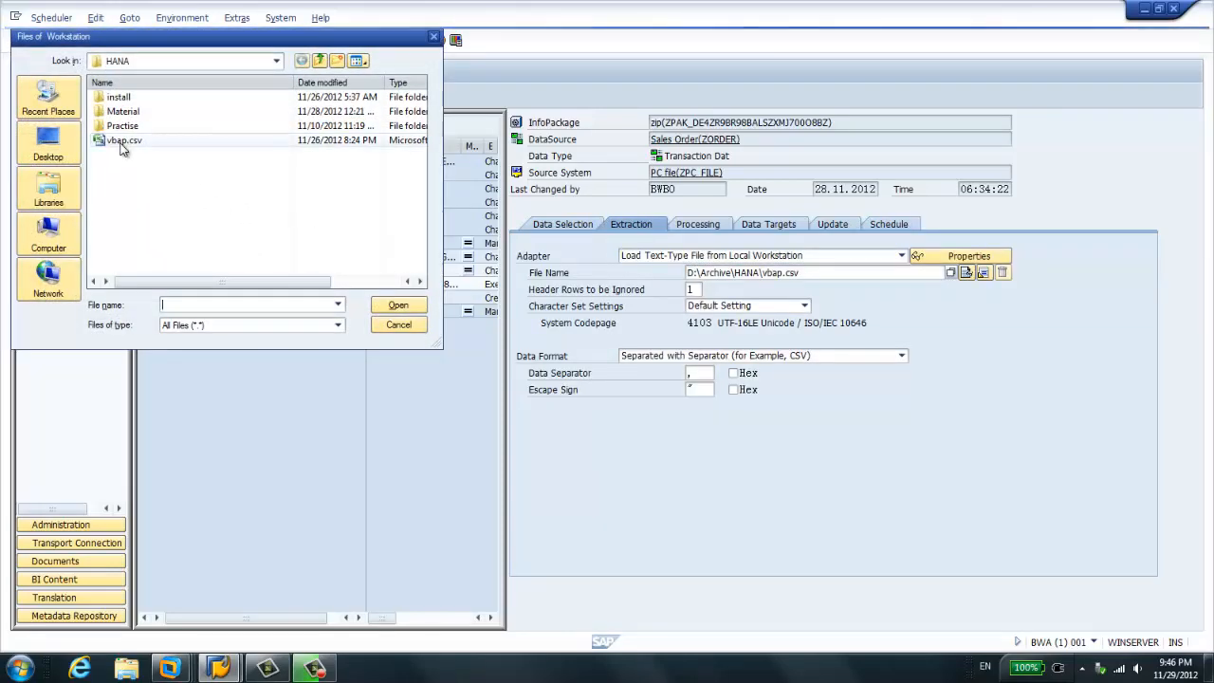
{"action": "left_click", "coordinate": [285, 140]}
{"action": "double_click", "coordinate": [128, 142]}
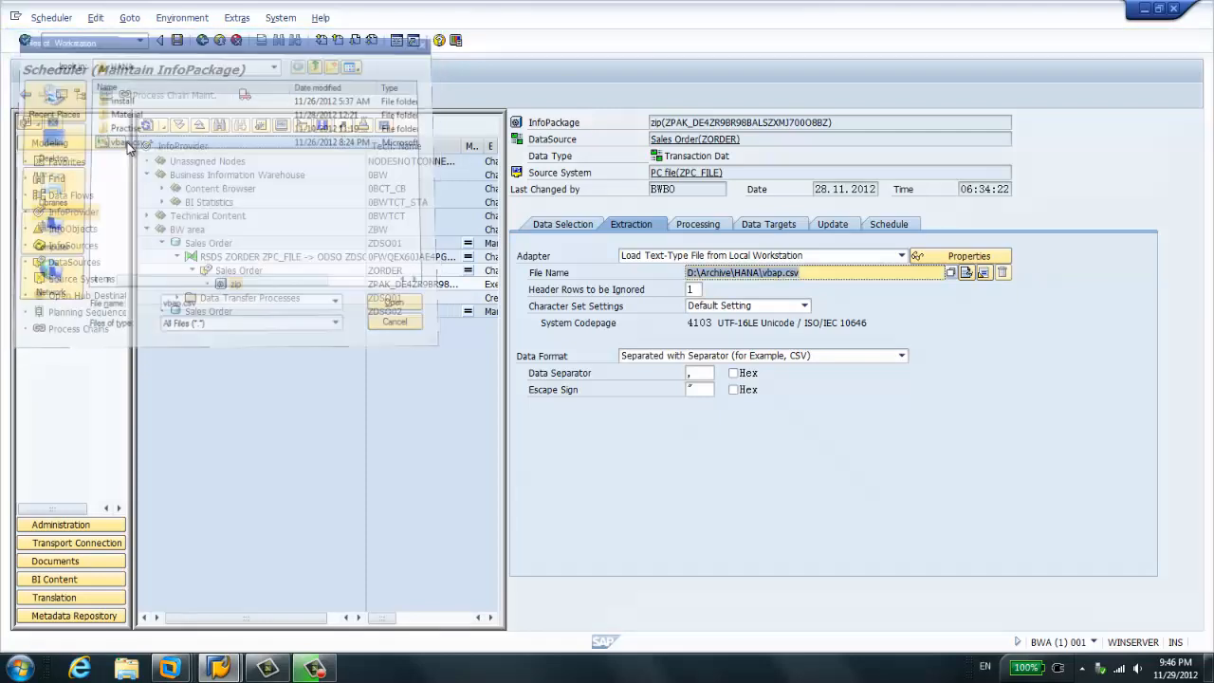
{"action": "left_click", "coordinate": [884, 228]}
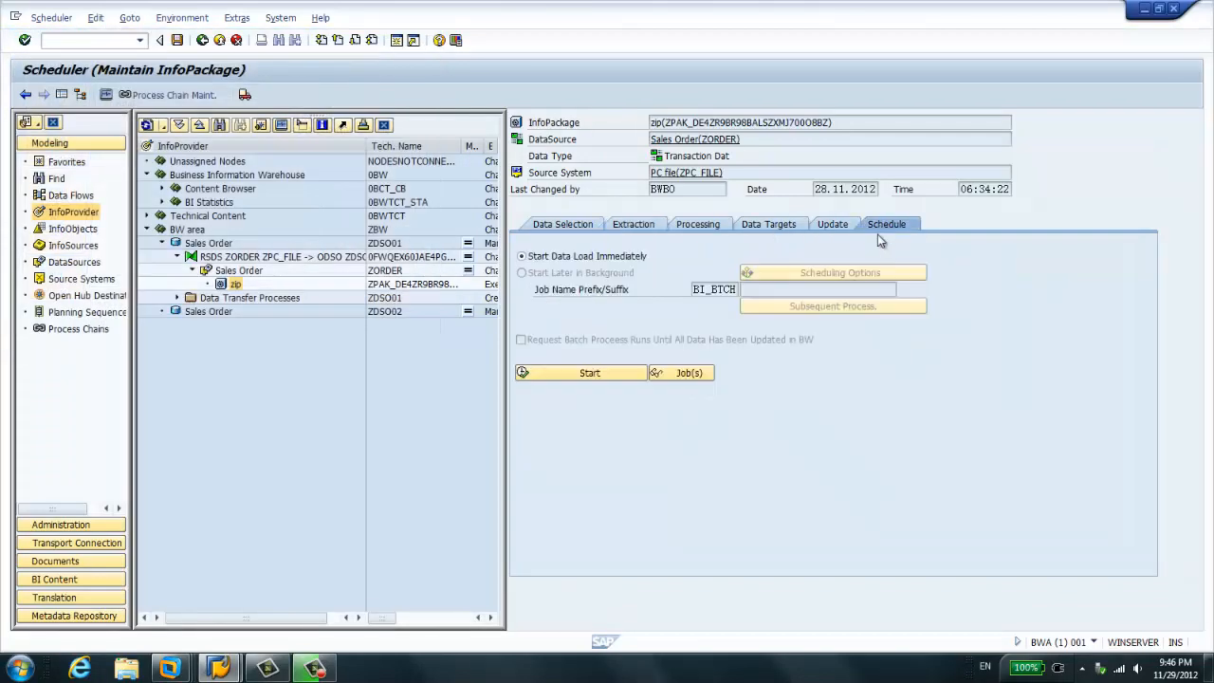
{"action": "left_click", "coordinate": [593, 377]}
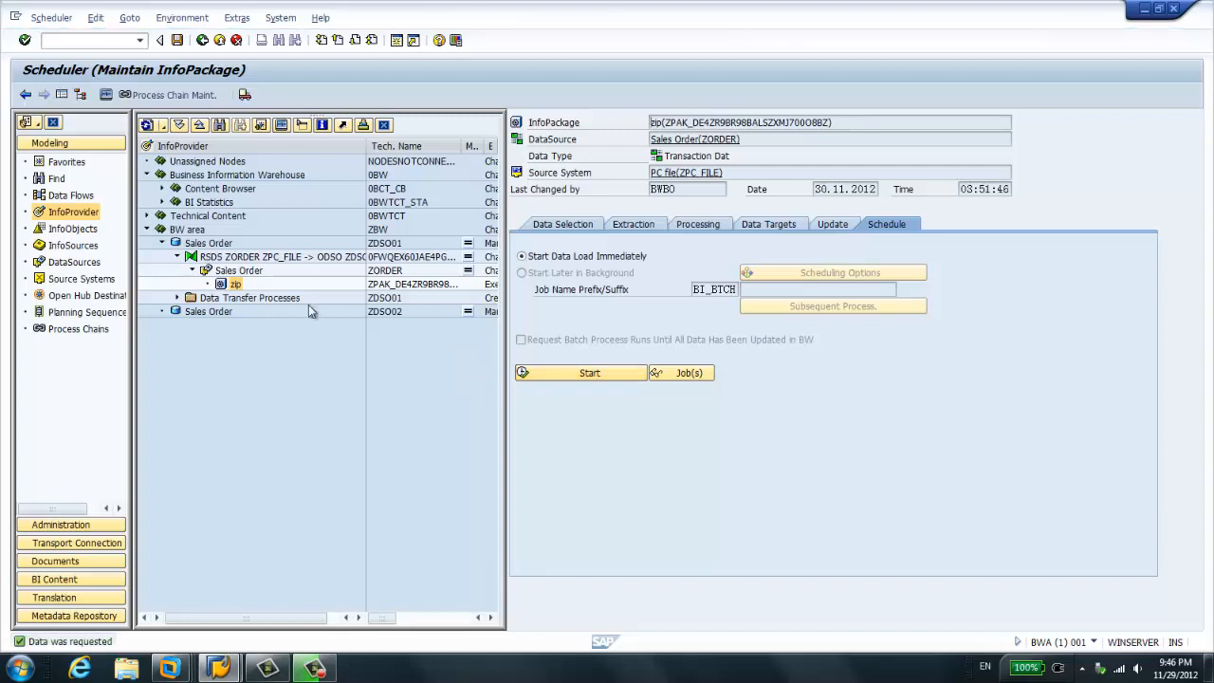
- Open the PSA requests of the ZORDER DataSource and display all loaded records of the zip request's data package
{"action": "right_click", "coordinate": [235, 276]}
{"action": "left_click", "coordinate": [292, 418]}
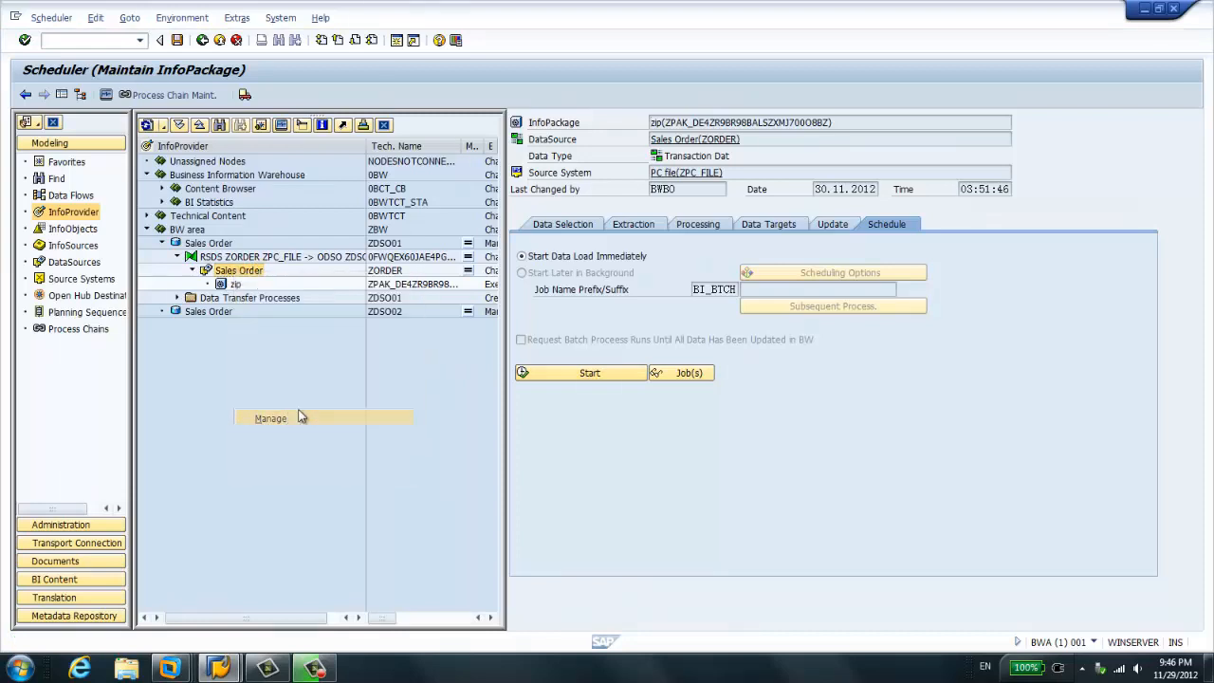
{"action": "left_click", "coordinate": [317, 232]}
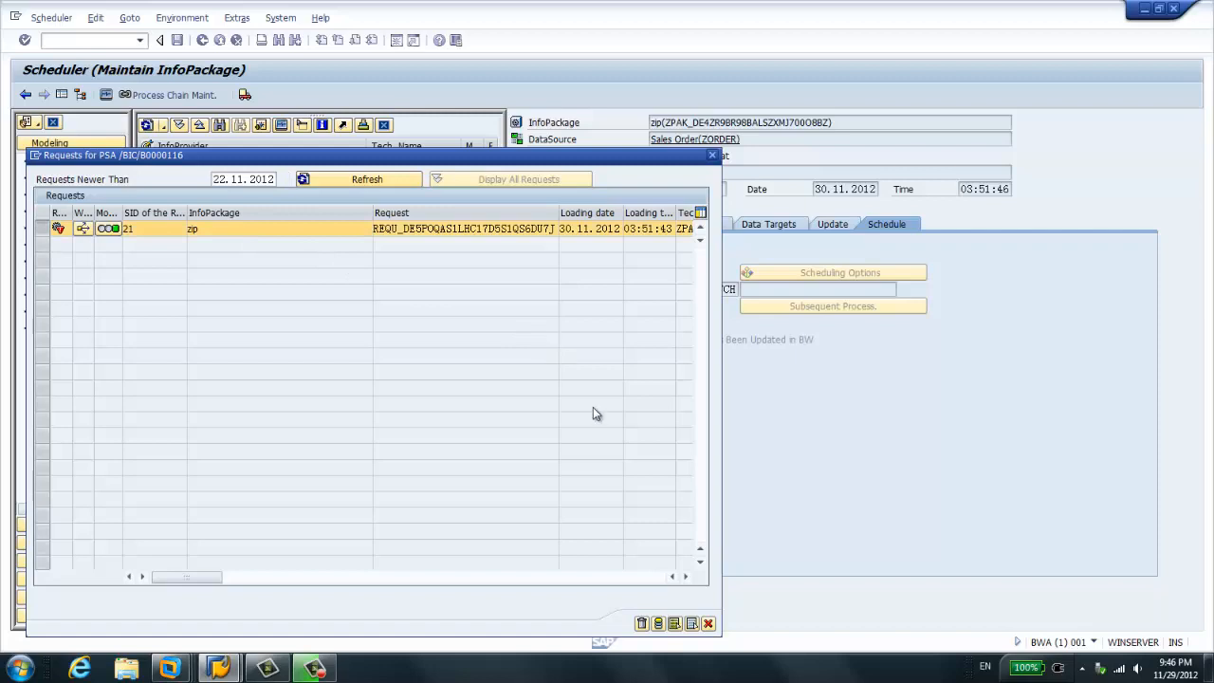
{"action": "left_click", "coordinate": [659, 625]}
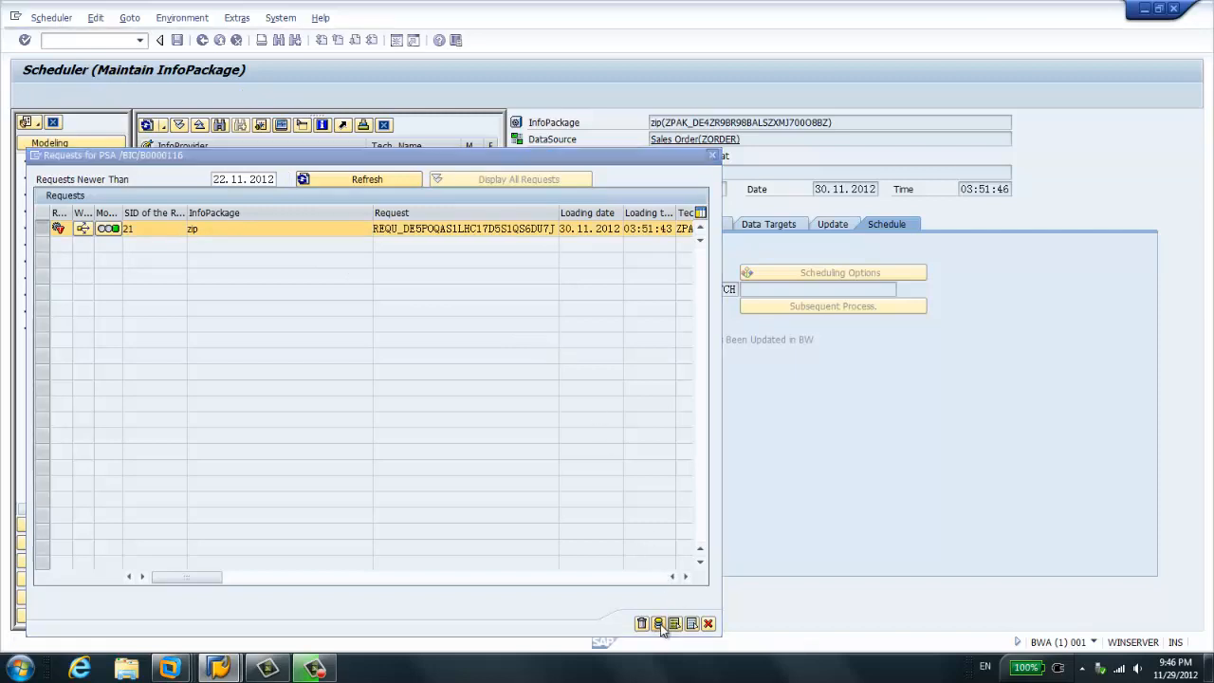
{"action": "left_click_drag", "start_coordinate": [227, 137], "coordinate": [437, 139]}
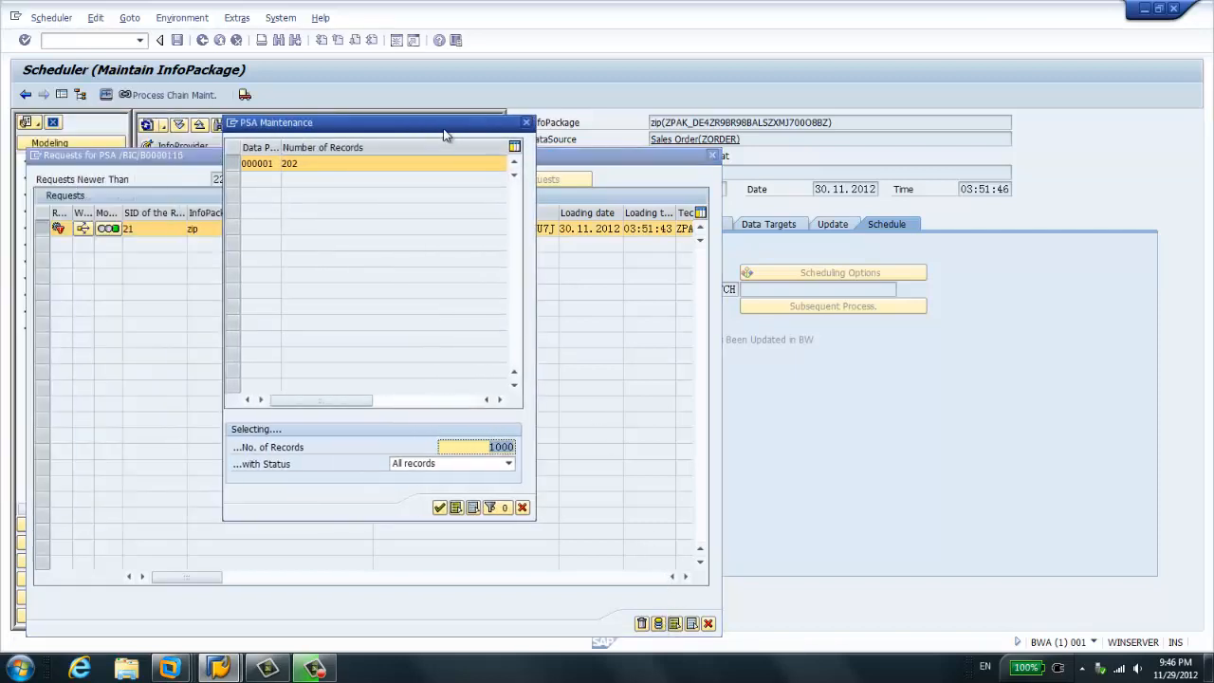
{"action": "left_click", "coordinate": [441, 507]}
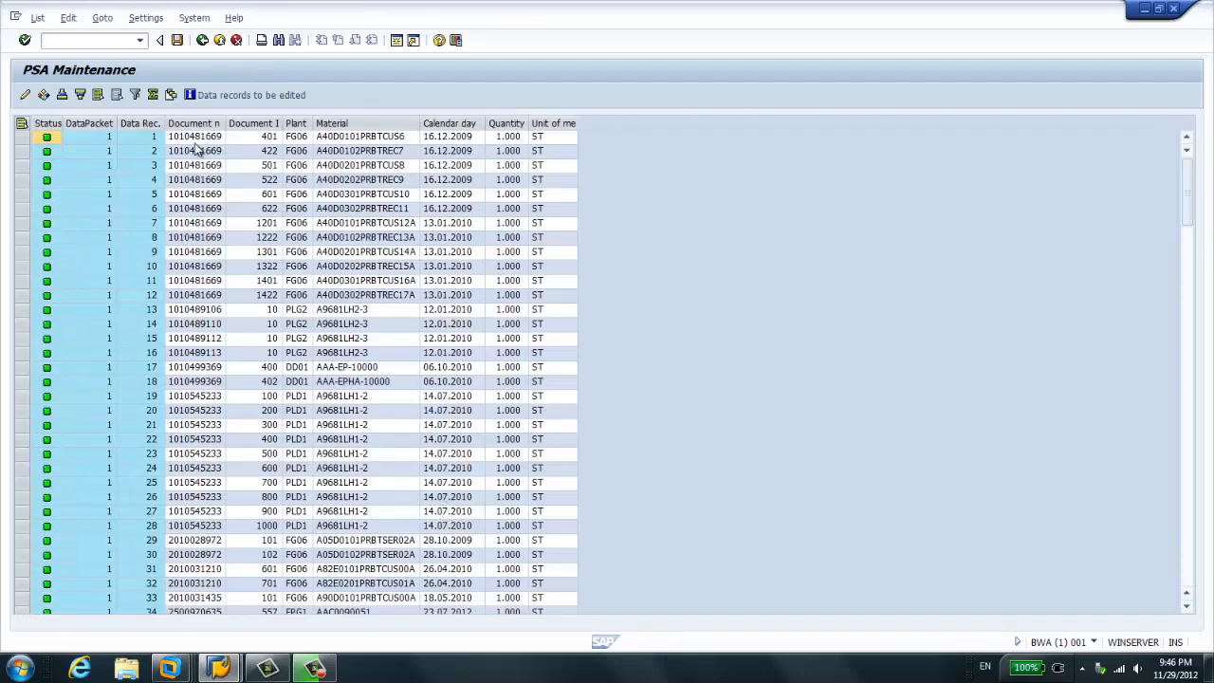
- Highlight the document item column, widen the Document number column to show its full heading, and close the PSA display
{"action": "left_click", "coordinate": [254, 124]}
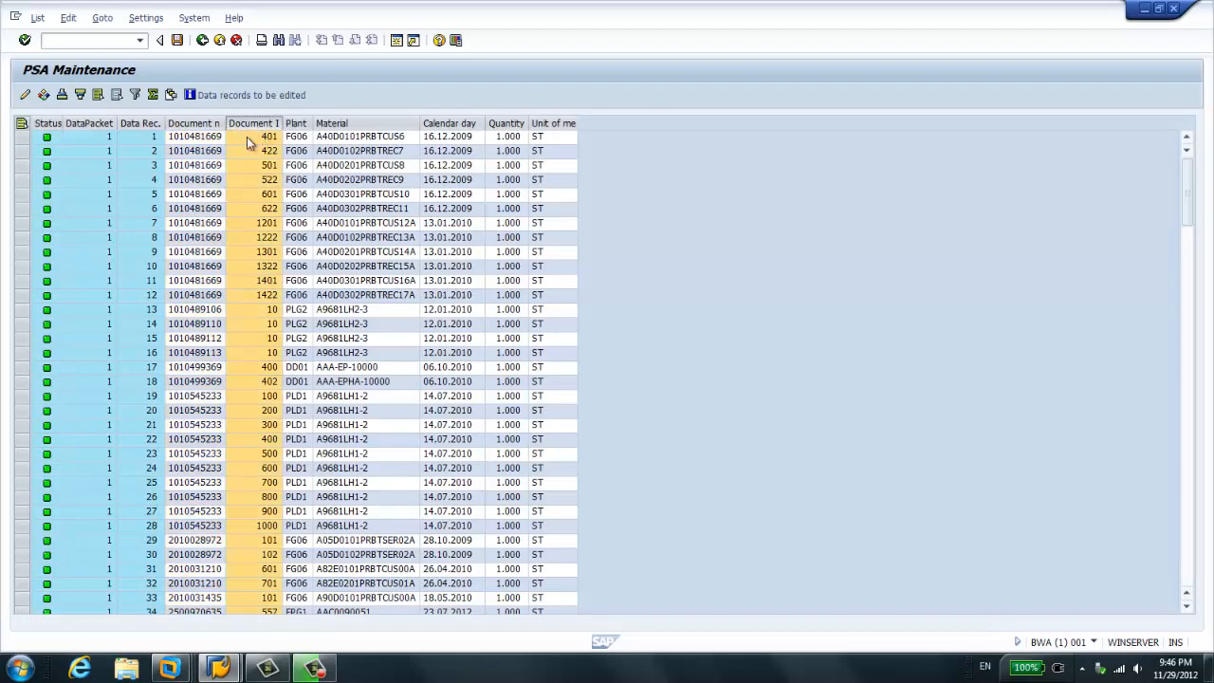
{"action": "left_click_drag", "start_coordinate": [225, 123], "coordinate": [312, 124]}
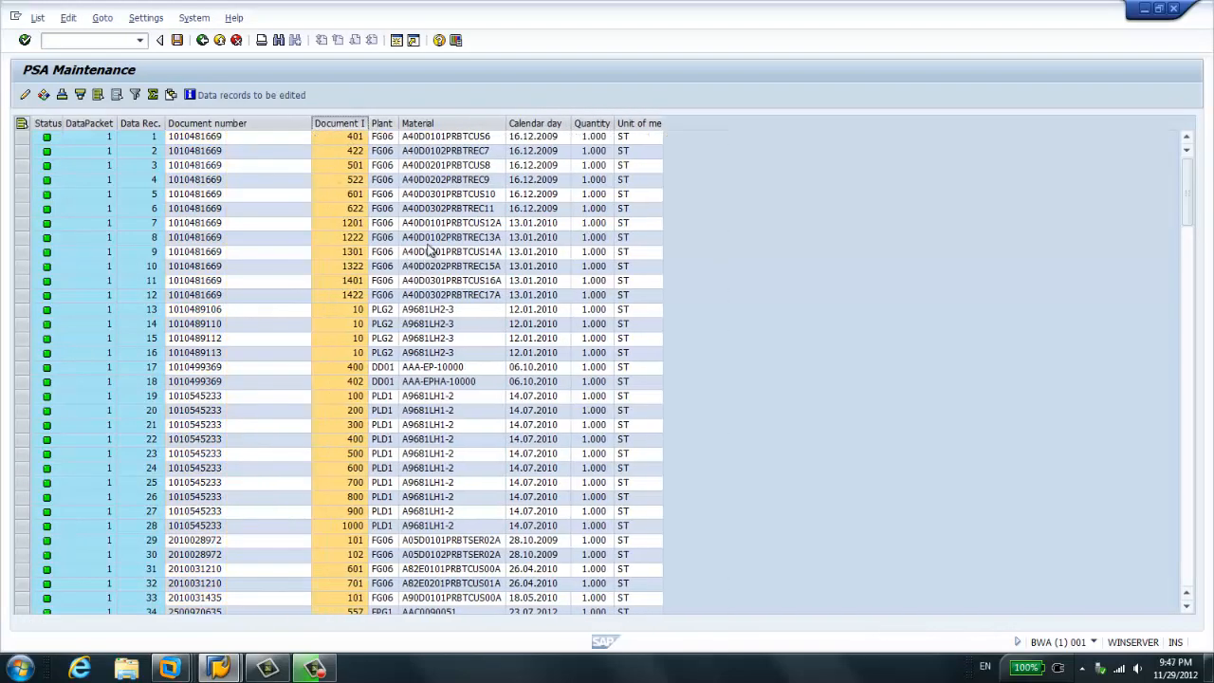
{"action": "left_click", "coordinate": [201, 40]}
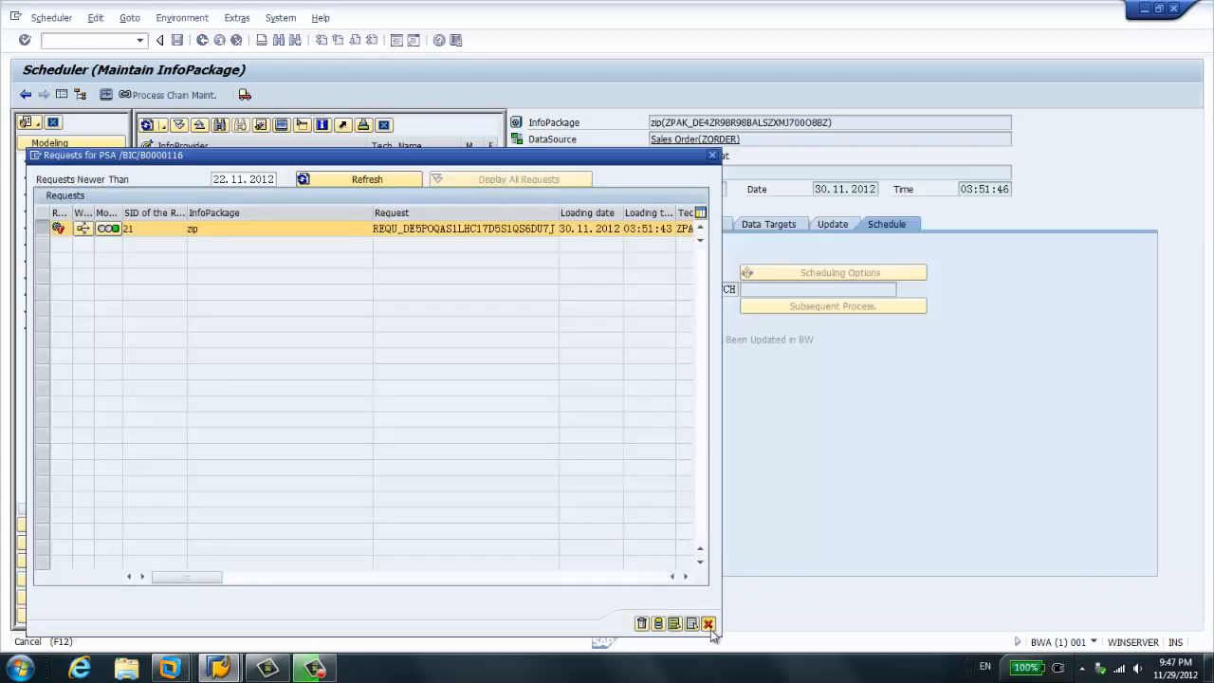
{"action": "left_click", "coordinate": [707, 624]}
- Execute the data transfer process ZORDER / ZPC_FILE -> ZDSO01 and check Data Package 1 in its refreshed request monitor
{"action": "left_click", "coordinate": [191, 271]}
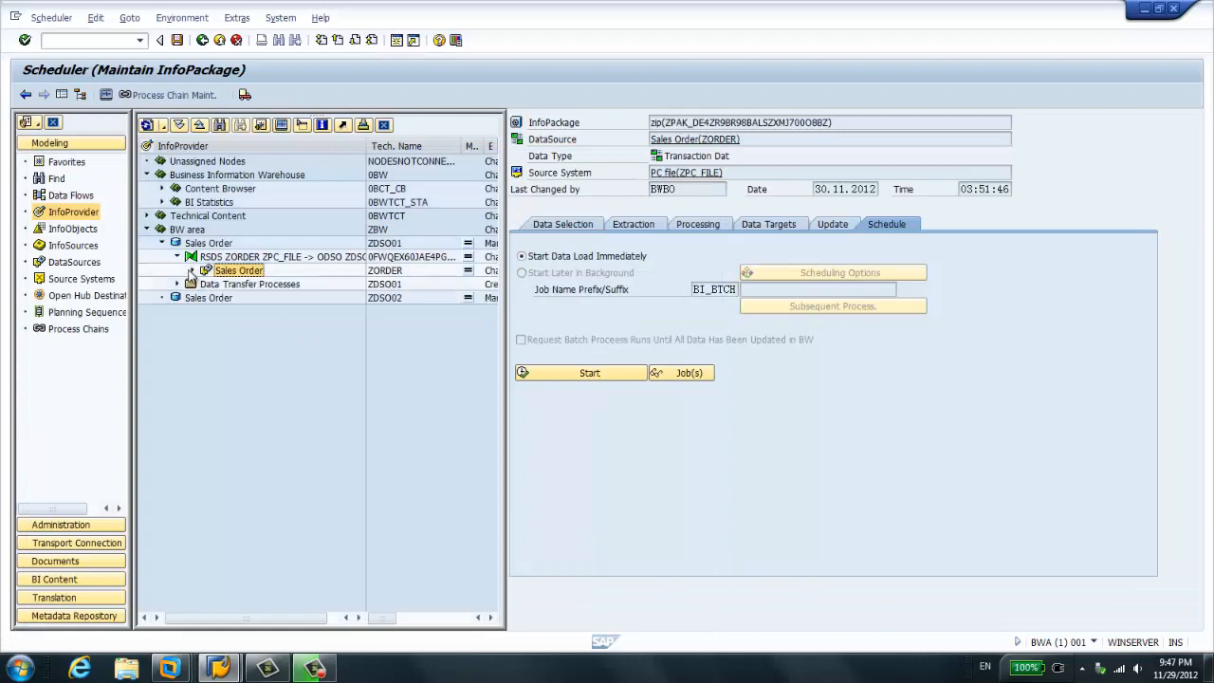
{"action": "left_click", "coordinate": [178, 285]}
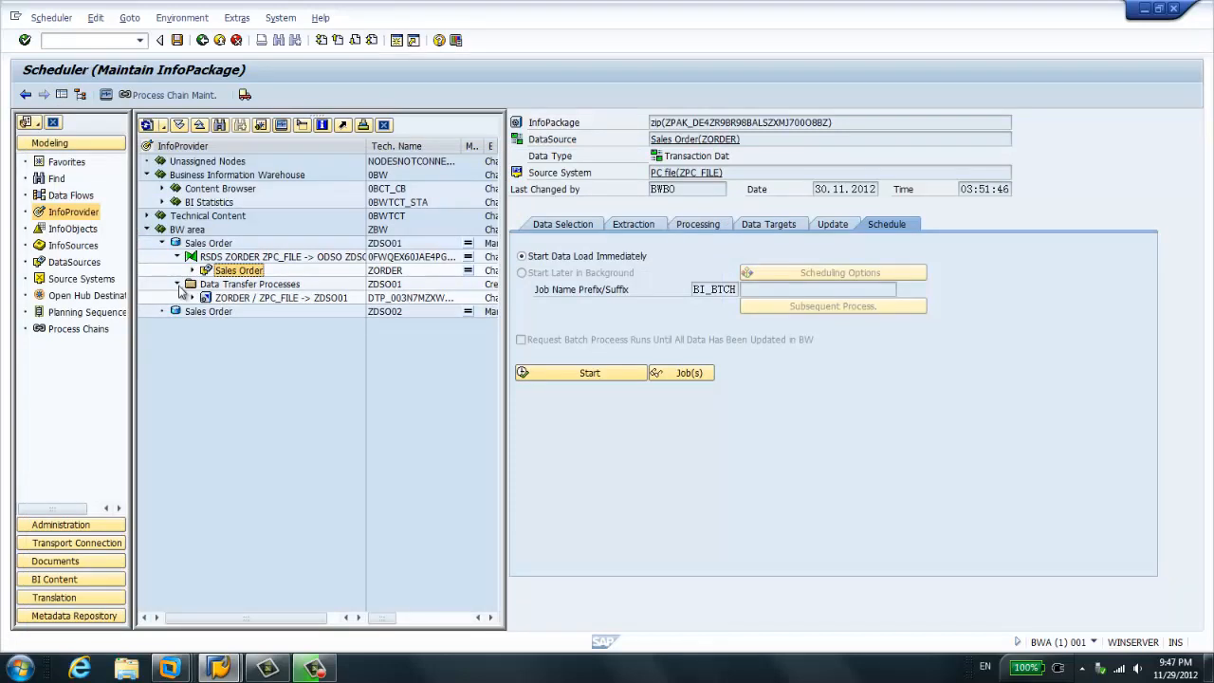
{"action": "double_click", "coordinate": [207, 298]}
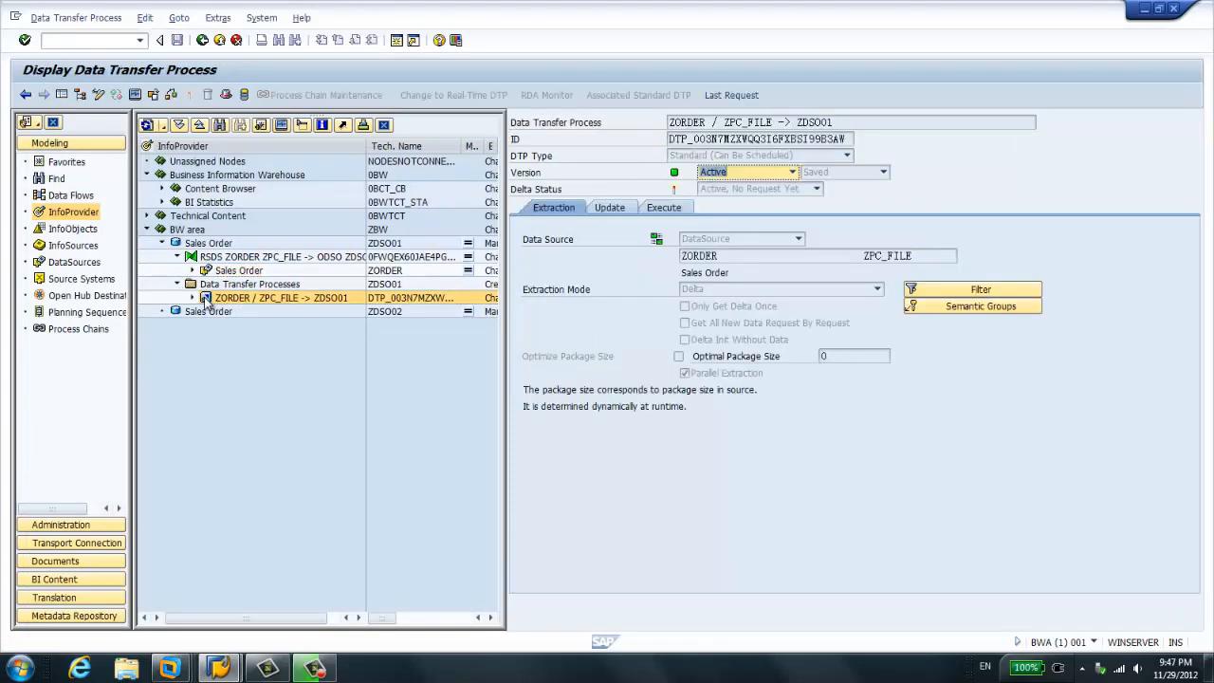
{"action": "left_click", "coordinate": [681, 209]}
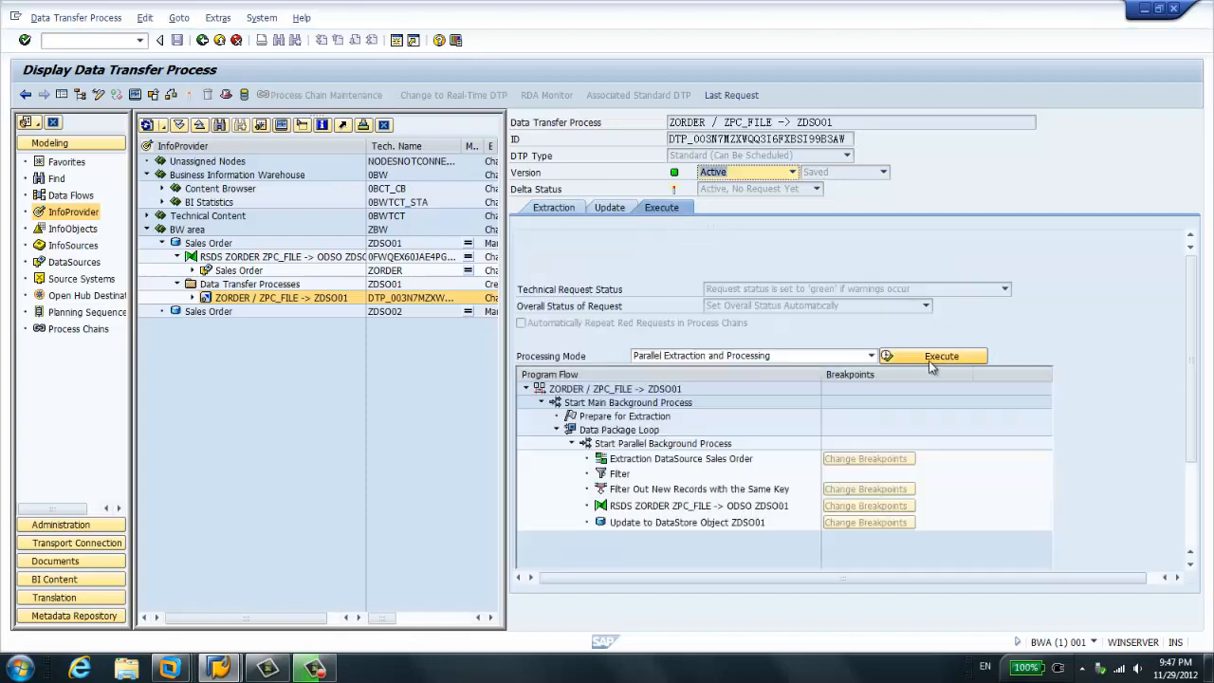
{"action": "left_click", "coordinate": [930, 359]}
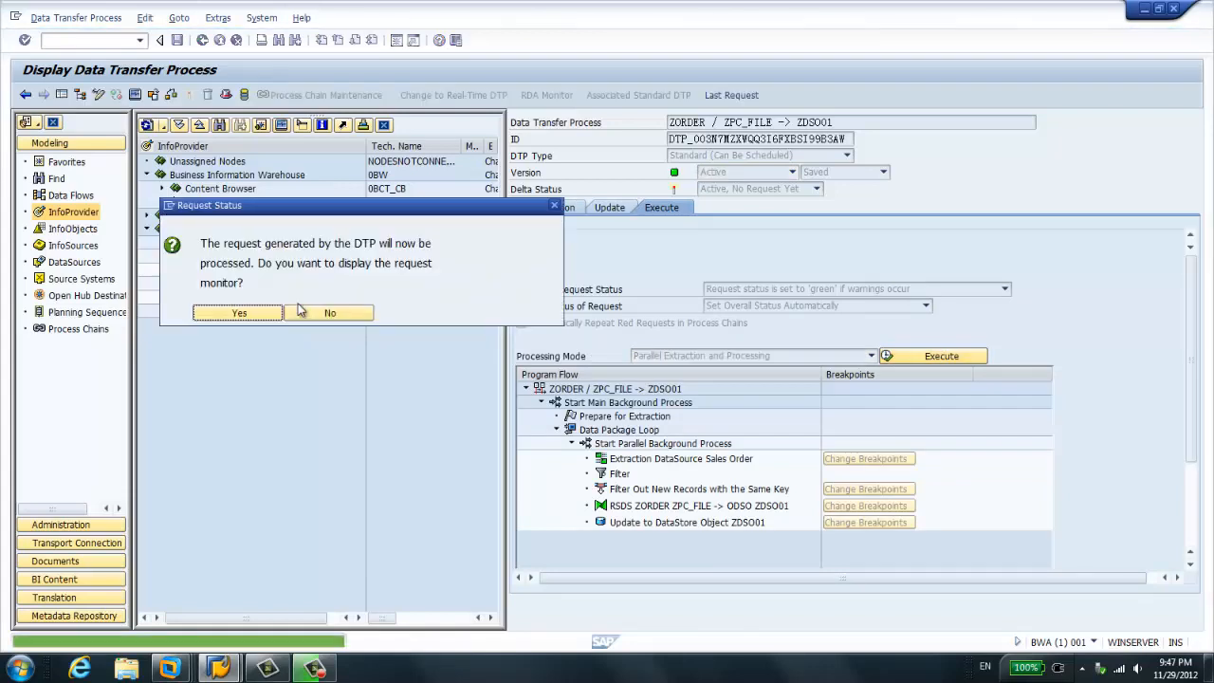
{"action": "left_click", "coordinate": [256, 318]}
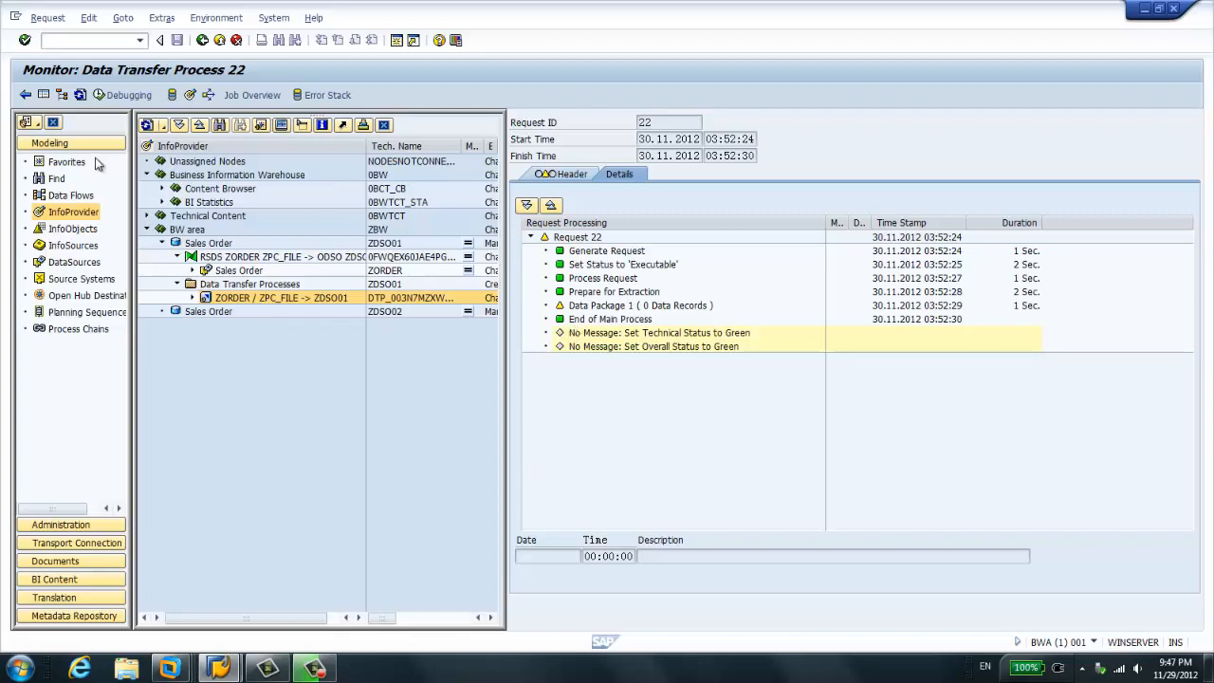
{"action": "left_click", "coordinate": [80, 96]}
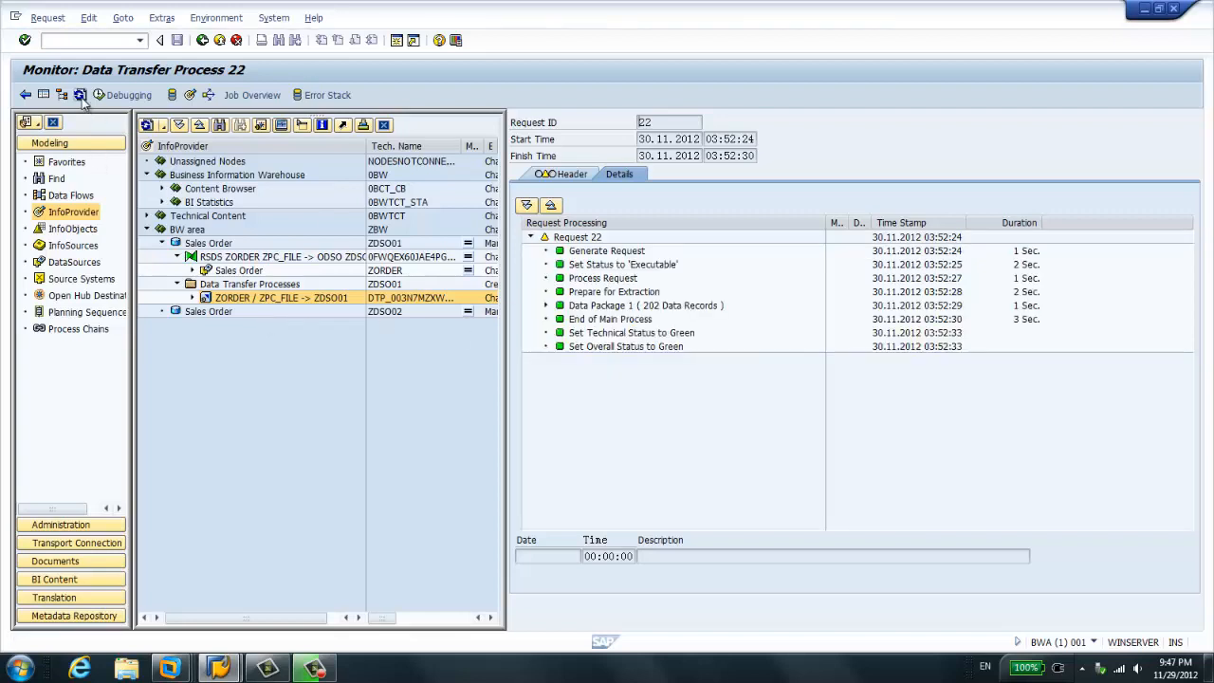
{"action": "left_click", "coordinate": [645, 308]}
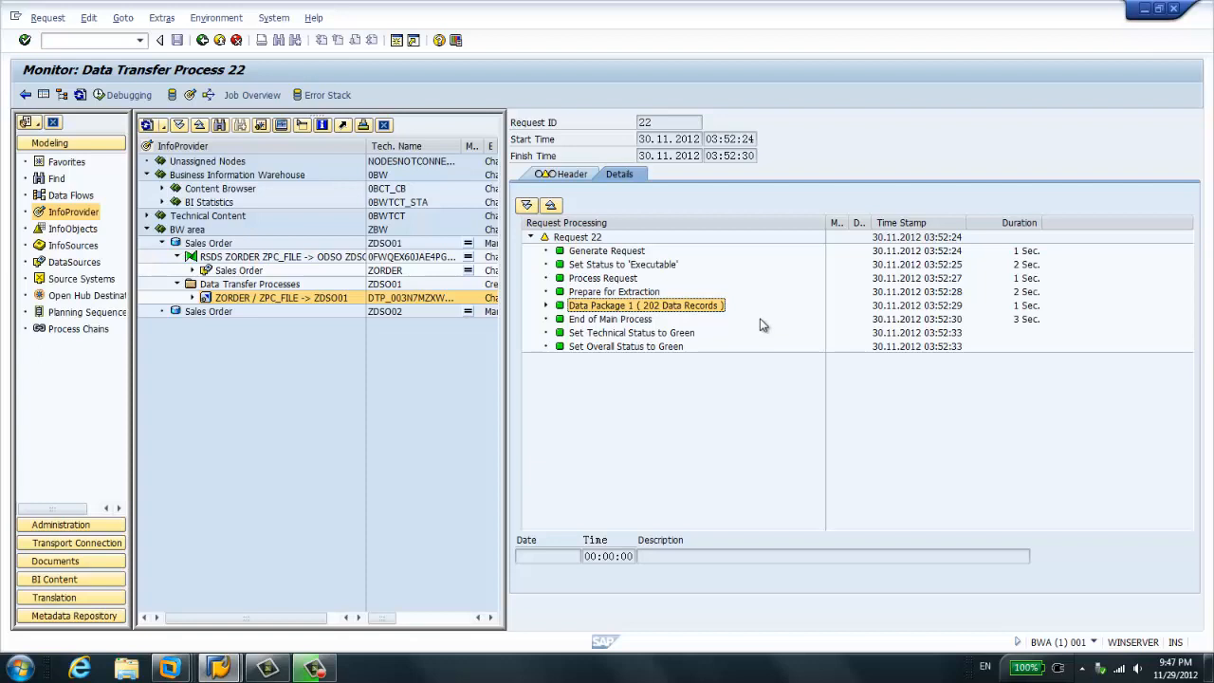
- Activate request 22 in the Sales Order DataStore object ZDSO01, refreshing the request list until processing completes, and close the activation dialog
{"action": "right_click", "coordinate": [222, 245]}
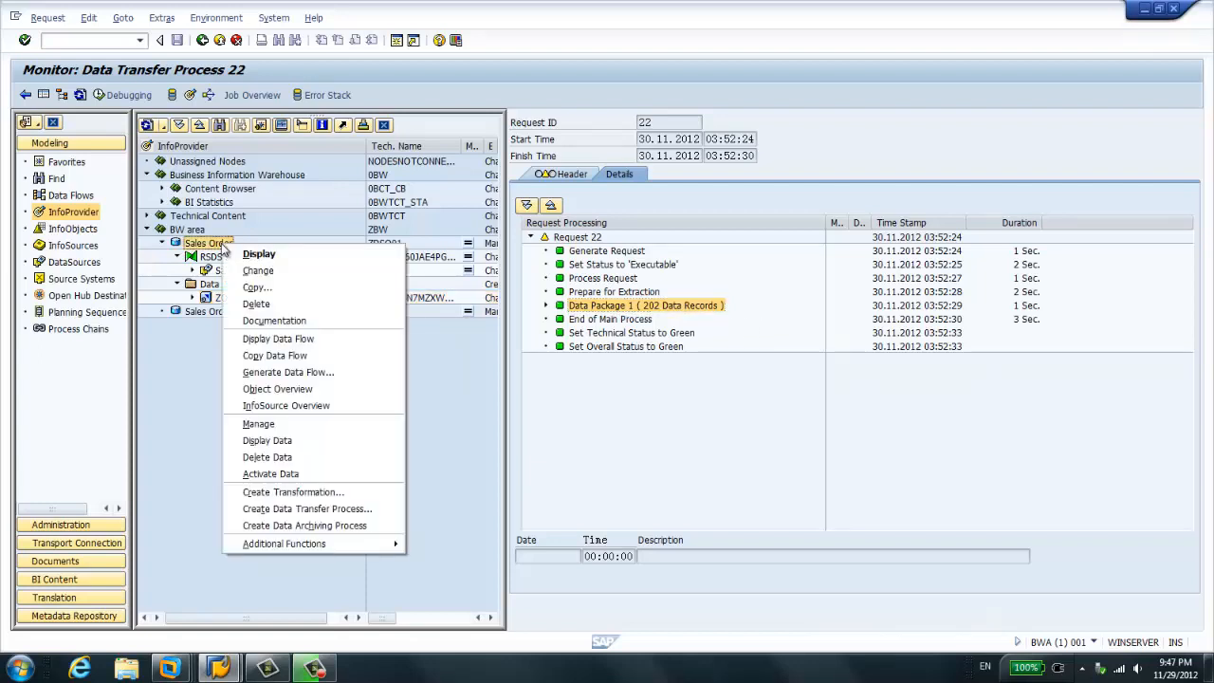
{"action": "left_click", "coordinate": [309, 476]}
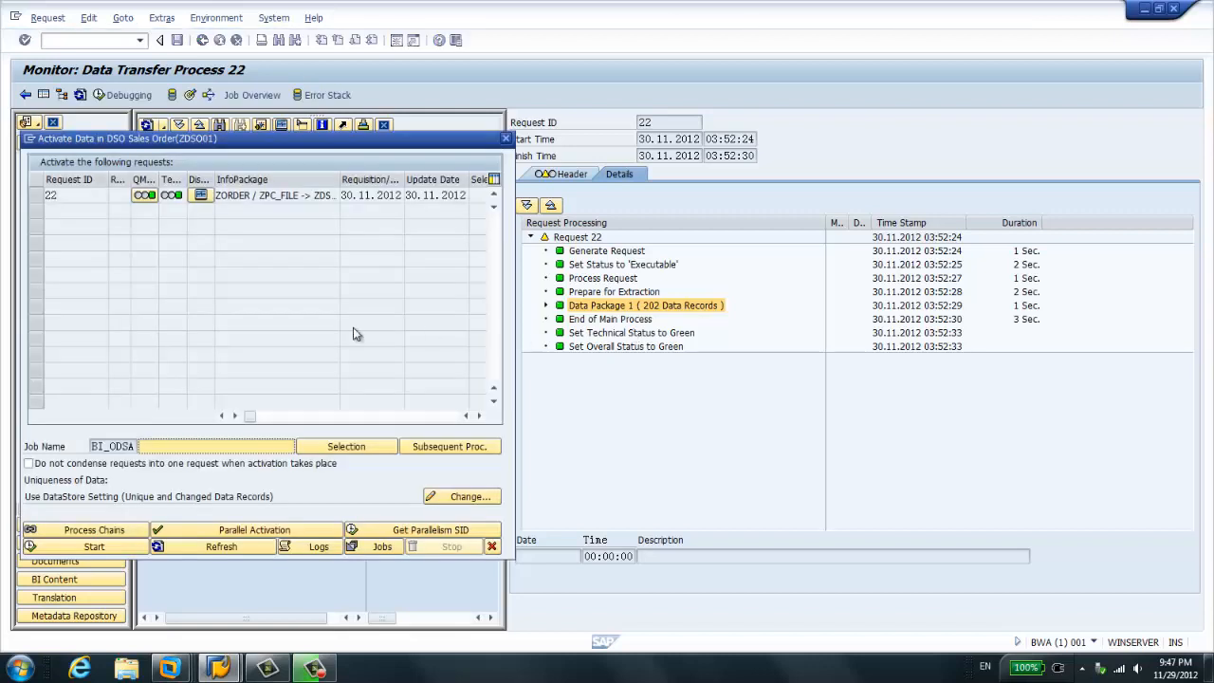
{"action": "left_click", "coordinate": [48, 196]}
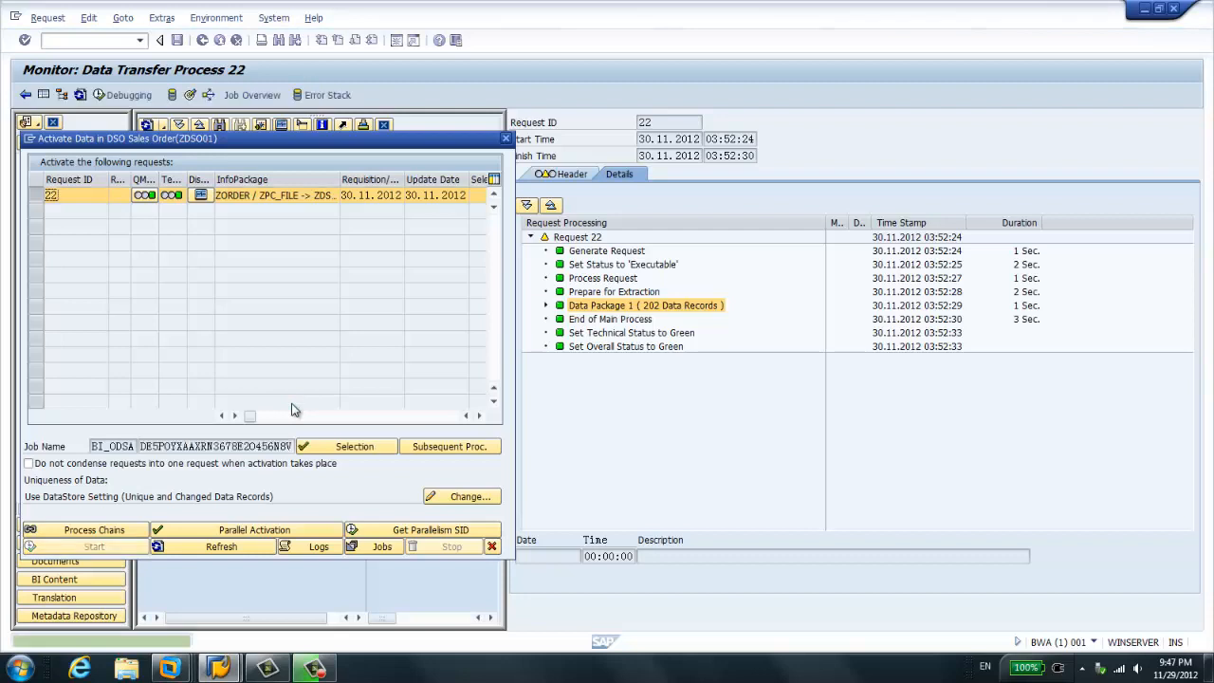
{"action": "left_click", "coordinate": [246, 553]}
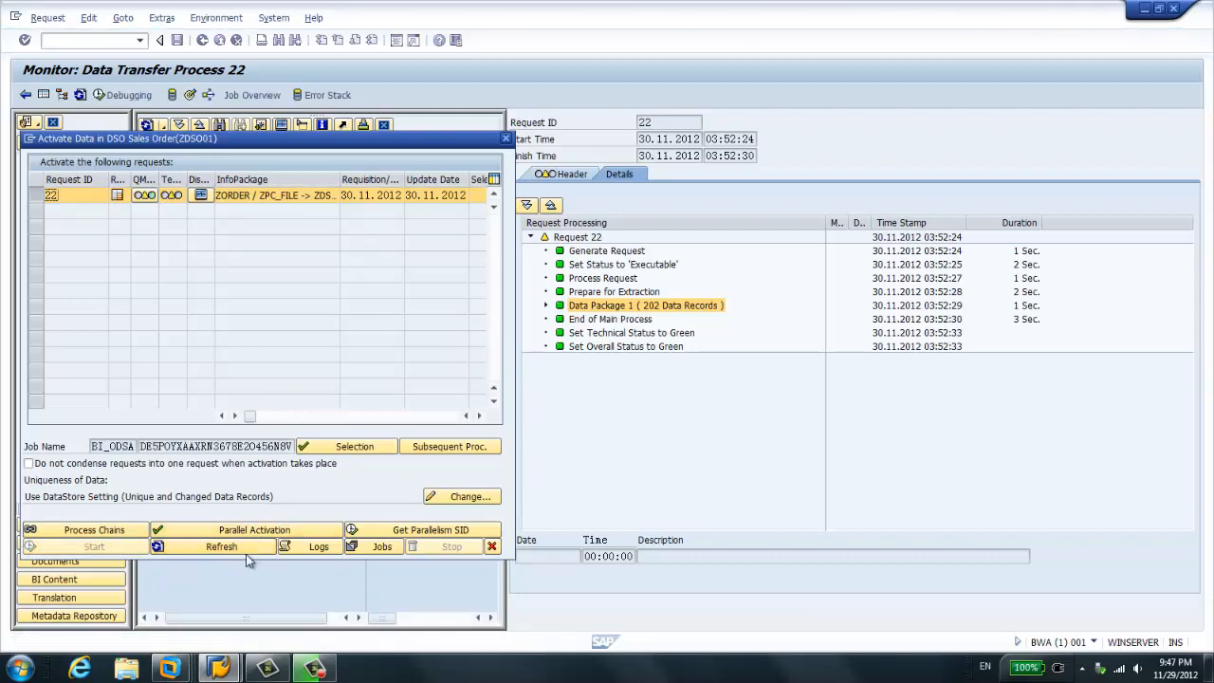
{"action": "left_click", "coordinate": [247, 555]}
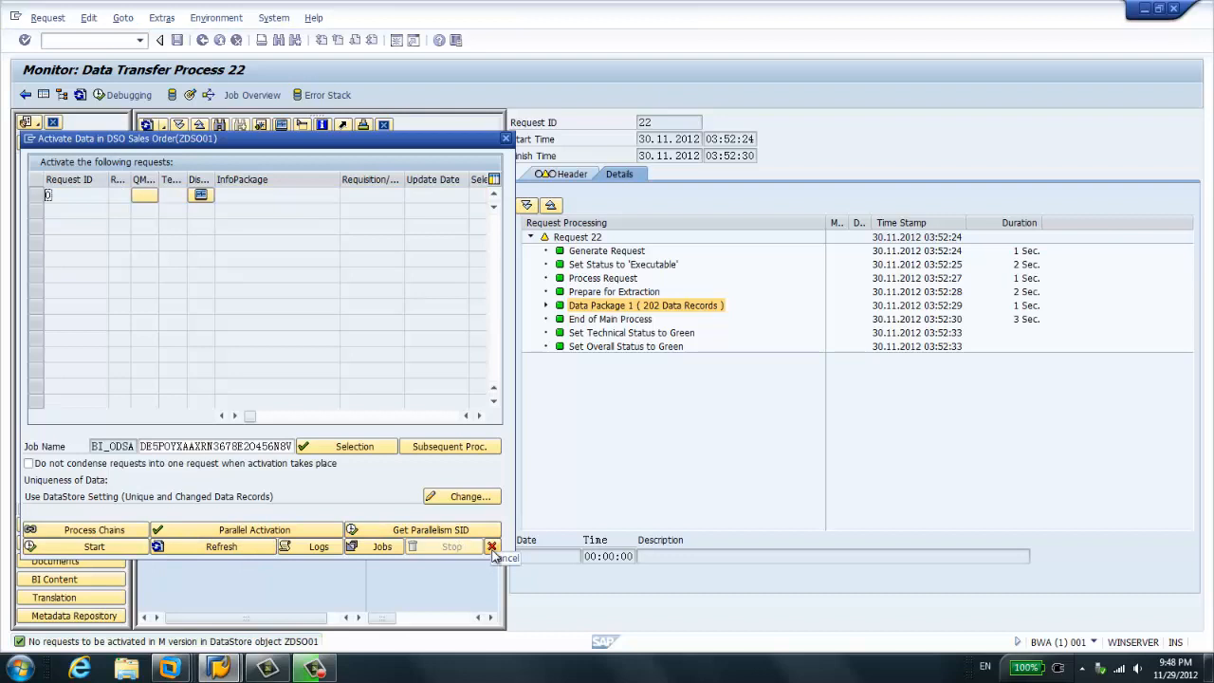
{"action": "left_click", "coordinate": [491, 548]}
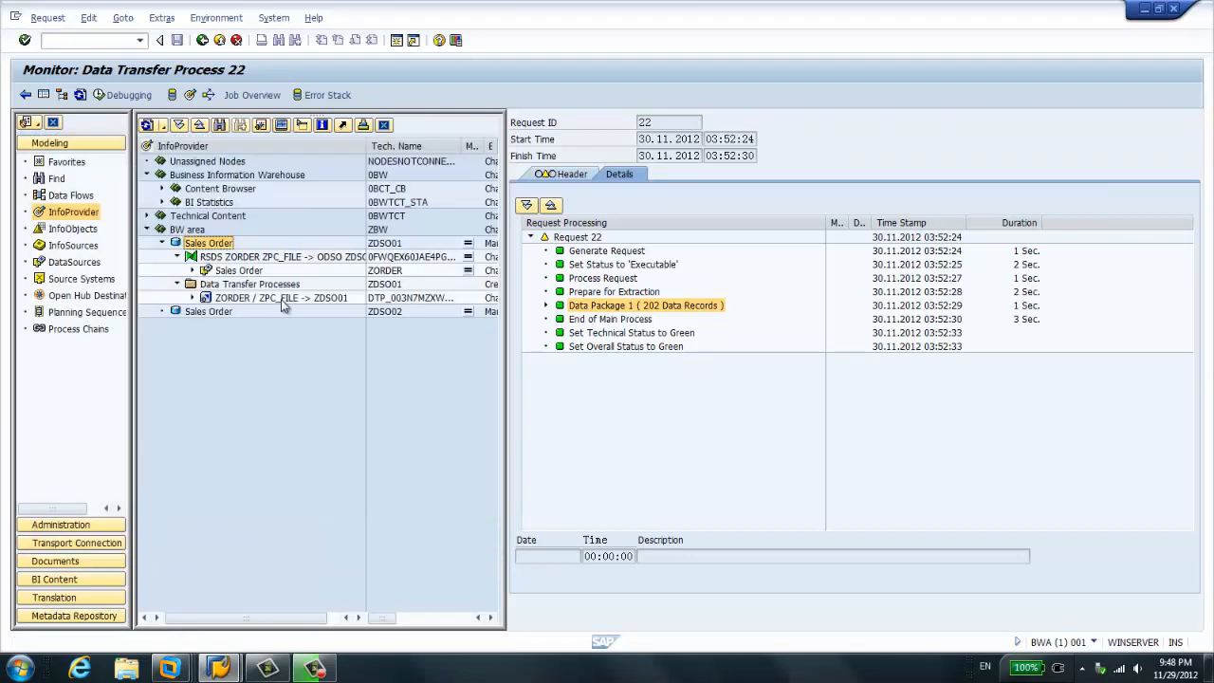
- From the management view of DataStore object ZDSO01, display the entries of its active data table AZDSO0100 without selection restrictions
{"action": "right_click", "coordinate": [228, 245]}
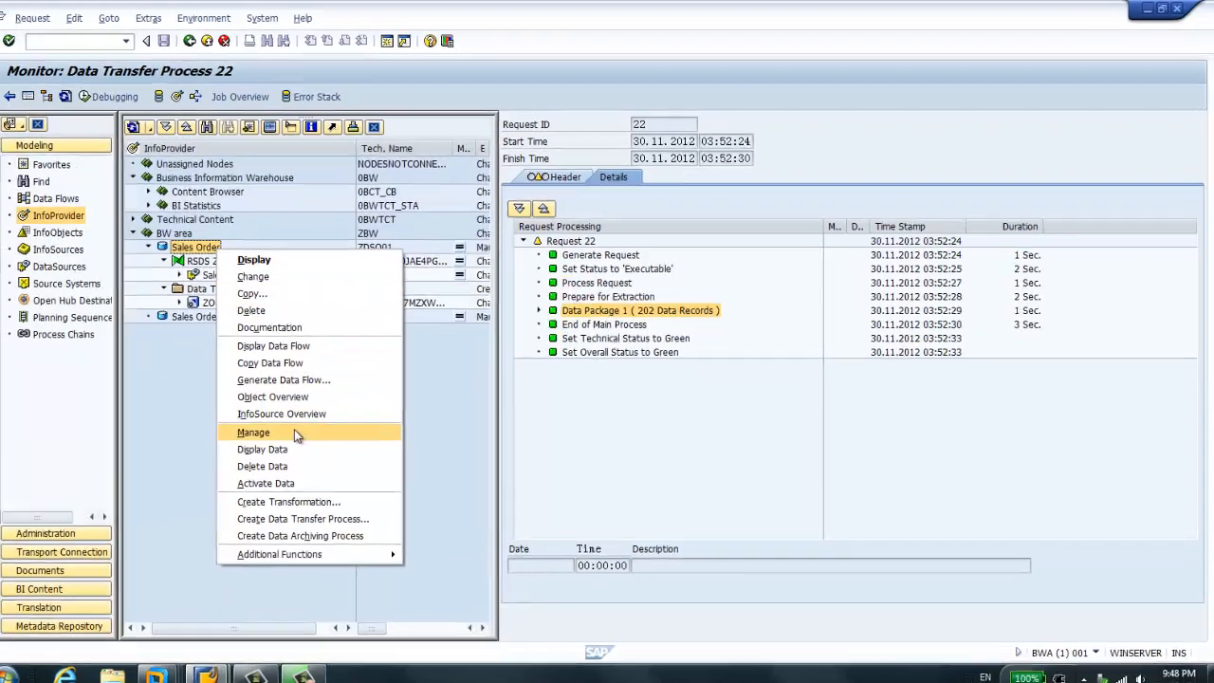
{"action": "left_click", "coordinate": [294, 432]}
{"action": "left_click", "coordinate": [593, 300]}
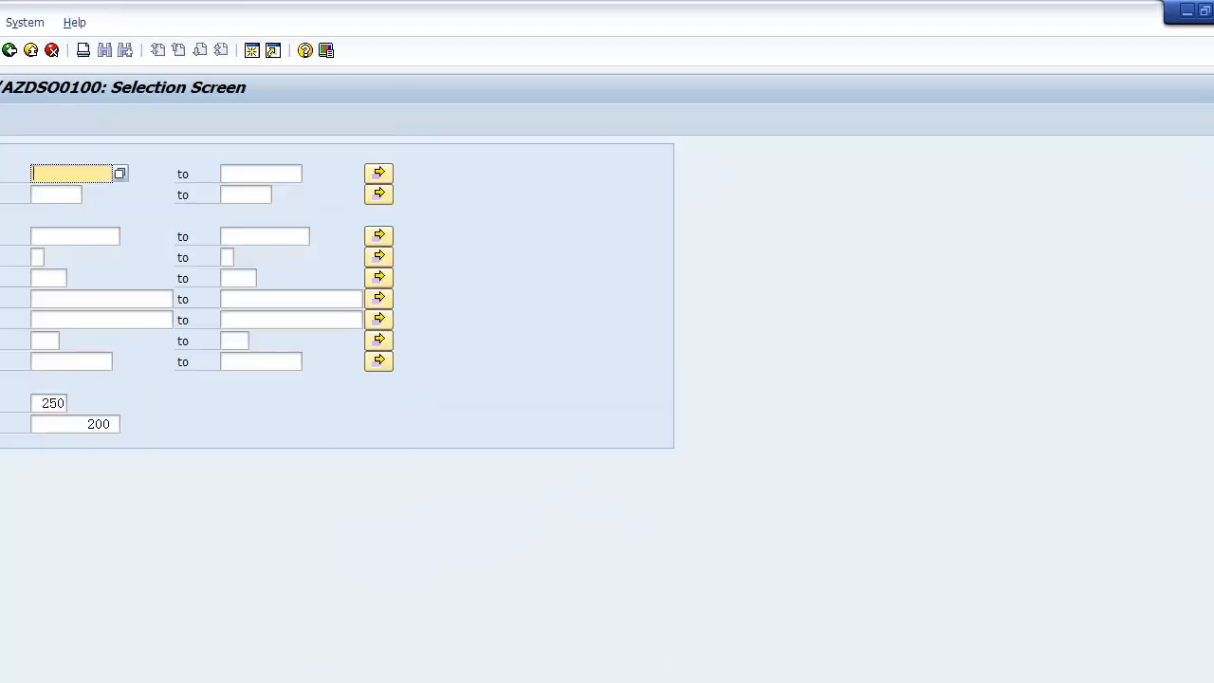
{"action": "key", "text": "F8"}
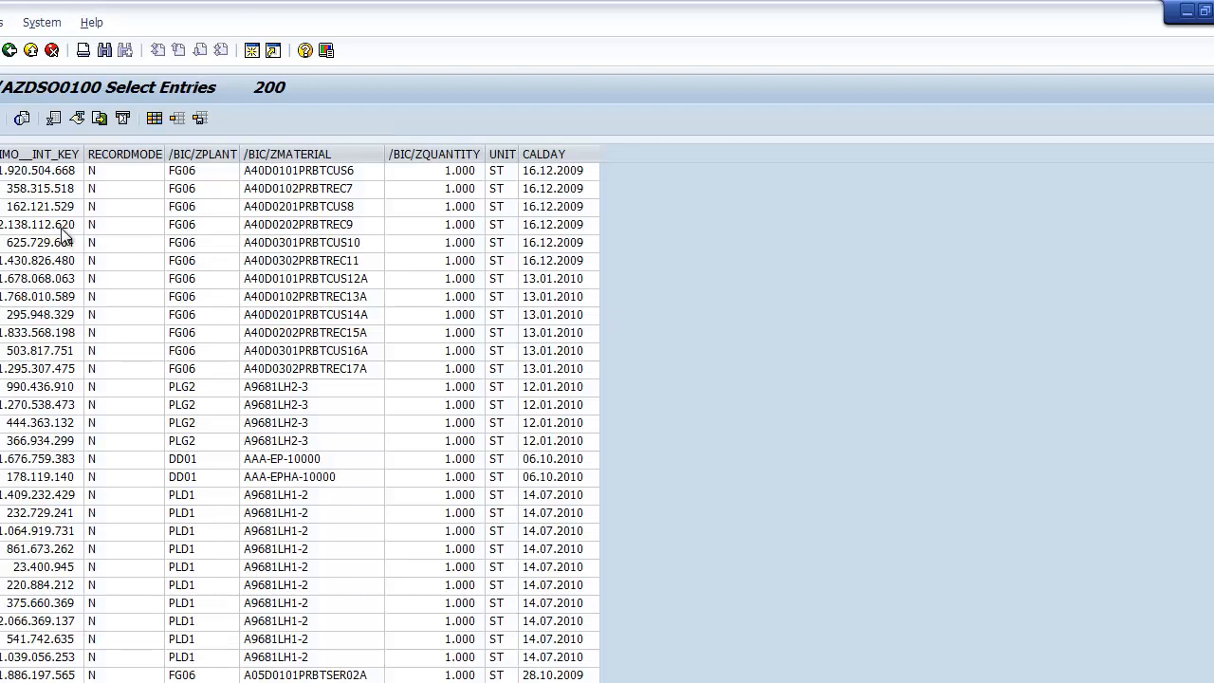
- Widen the RECORDMODE column in the active data table and select one of its record mode values
{"action": "left_click", "coordinate": [273, 244]}
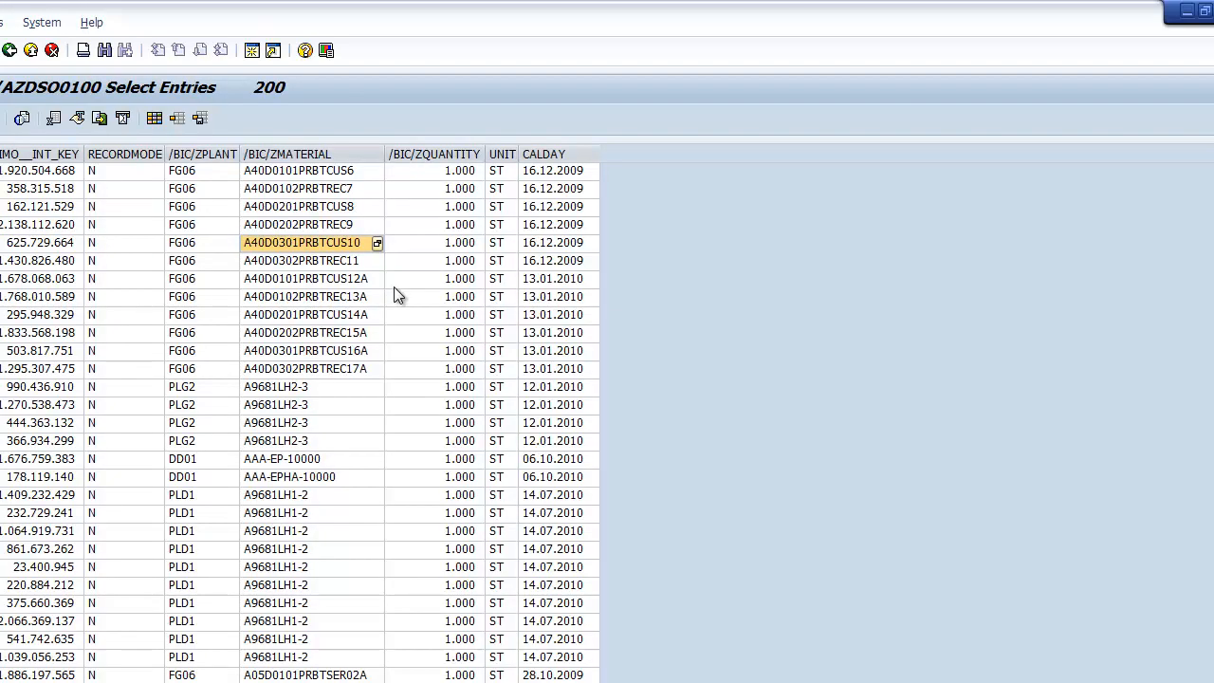
{"action": "left_click", "coordinate": [124, 154]}
{"action": "left_click_drag", "start_coordinate": [166, 155], "coordinate": [221, 153]}
{"action": "left_click", "coordinate": [150, 224]}
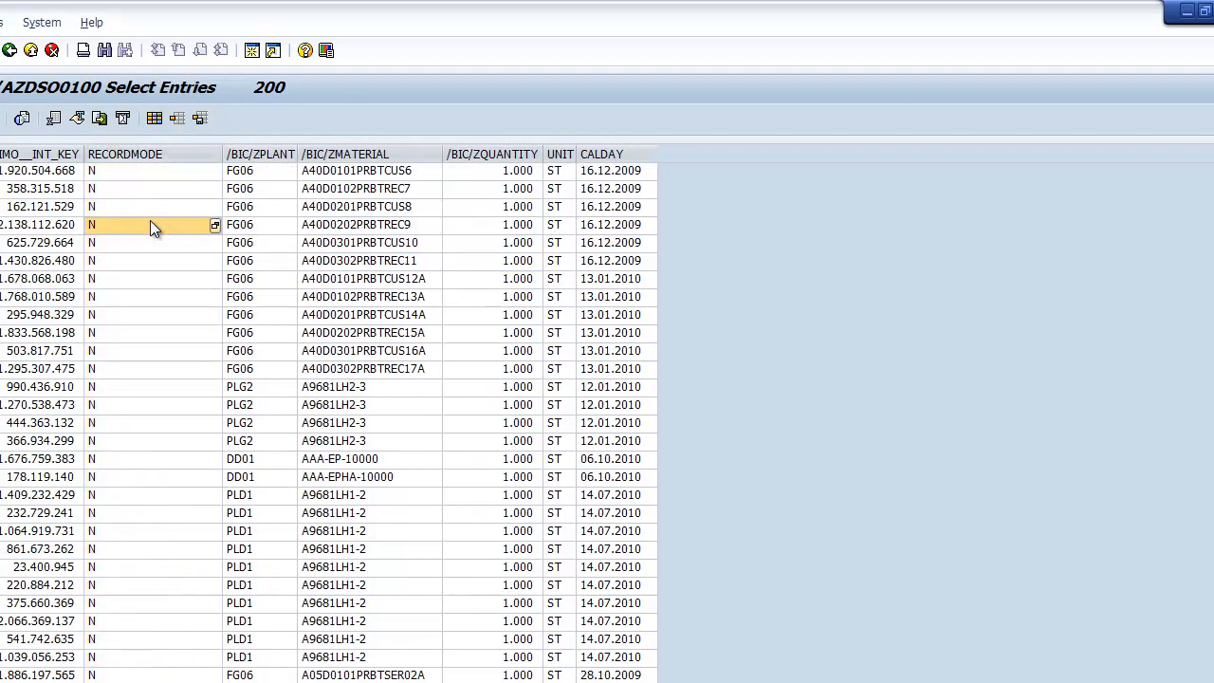
- Display the possible record mode values, highlight New Image, and leave the table display to return to the InfoProvider management view
{"action": "left_click", "coordinate": [212, 226]}
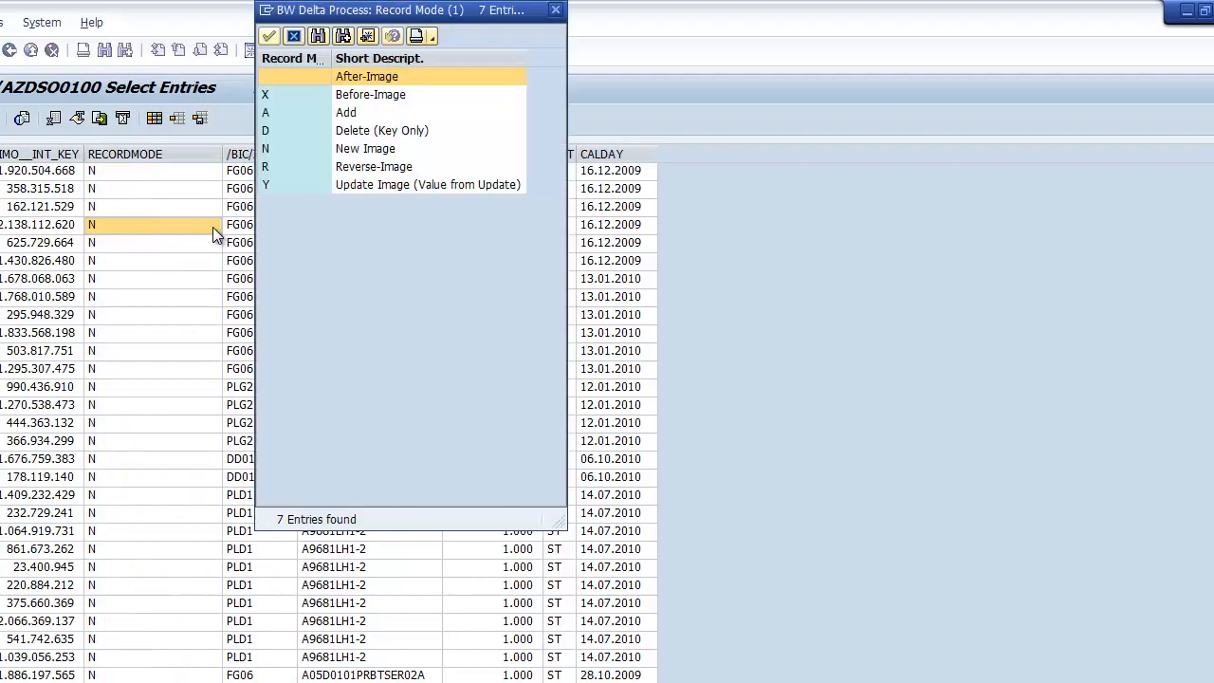
{"action": "left_click", "coordinate": [355, 150]}
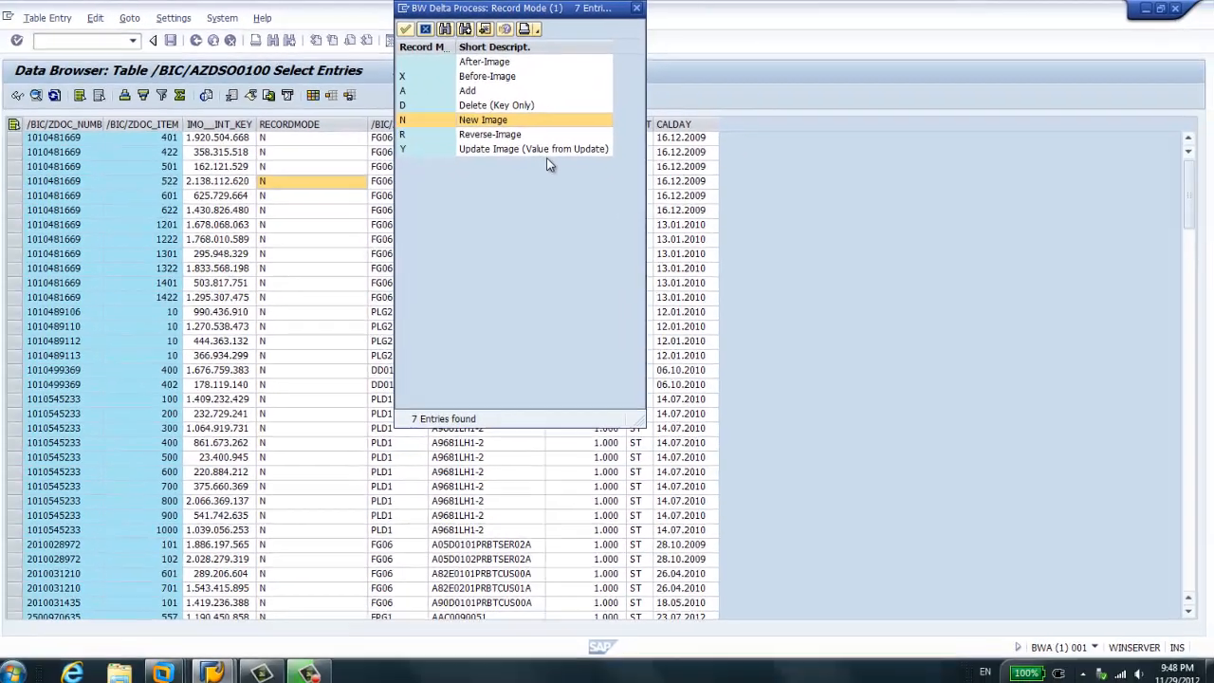
{"action": "left_click", "coordinate": [640, 8]}
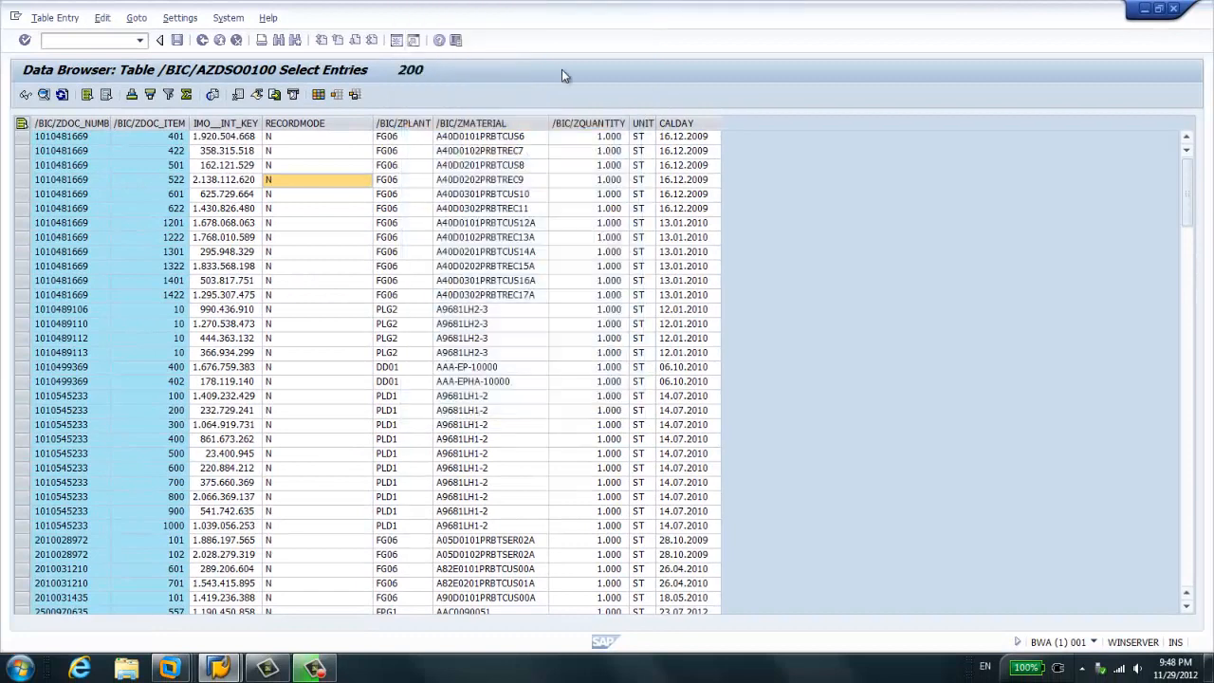
{"action": "left_click", "coordinate": [202, 40]}
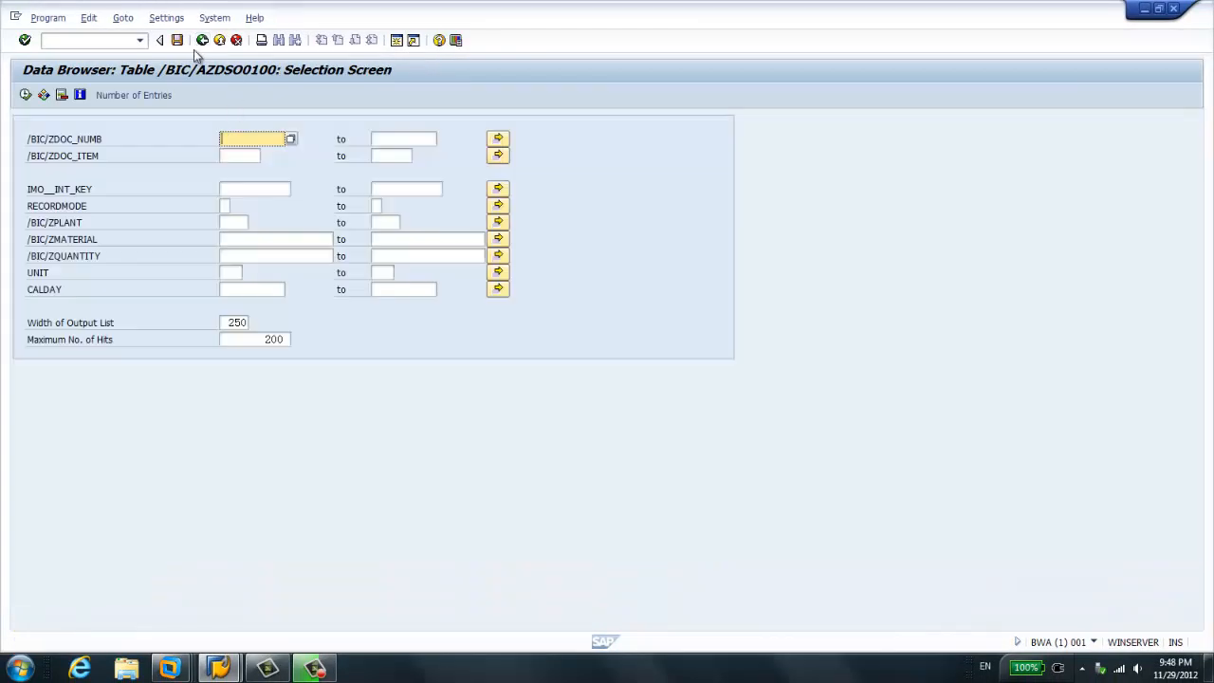
{"action": "left_click", "coordinate": [202, 39]}
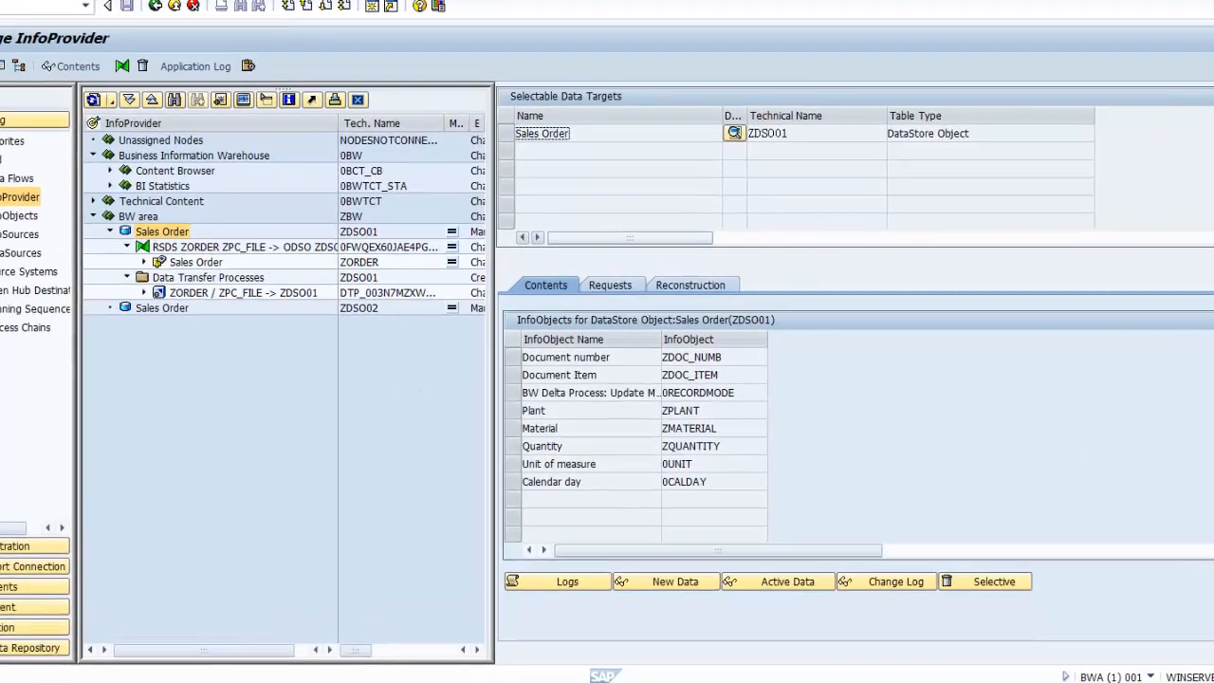
- Start SAP HANA Studio and expand the Catalog of system HDB (SAPBWA), selecting the SAPBWA schema
{"action": "key", "text": "super"}
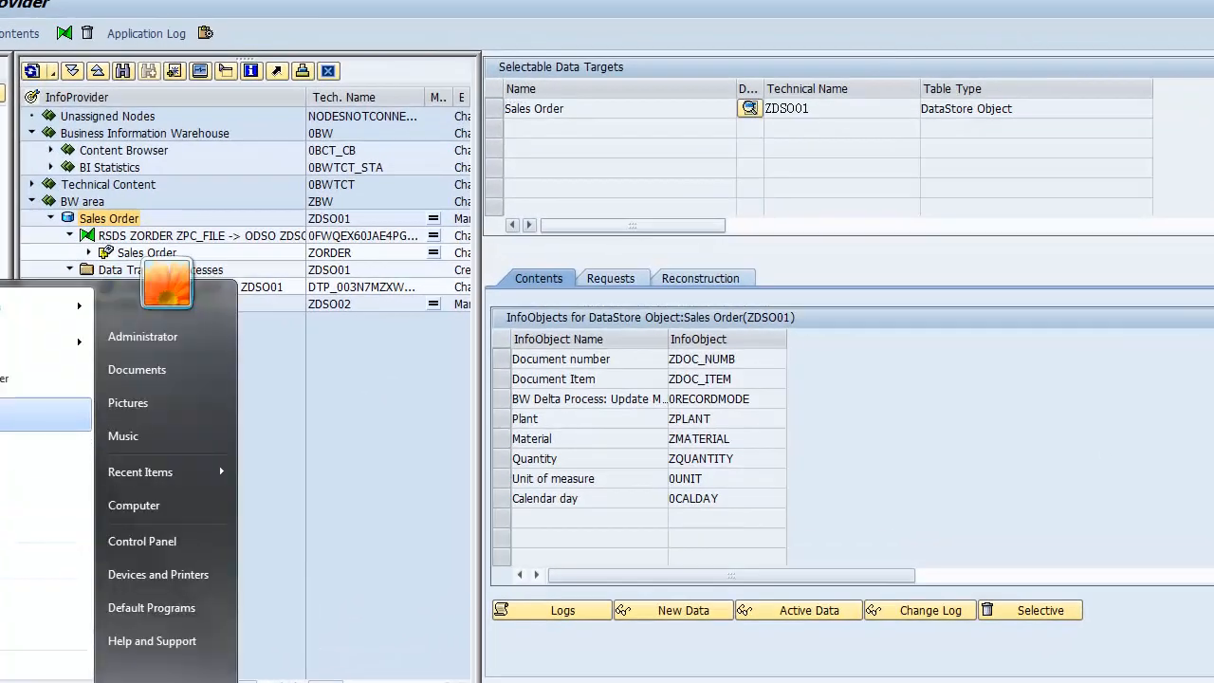
{"action": "left_click", "coordinate": [46, 415]}
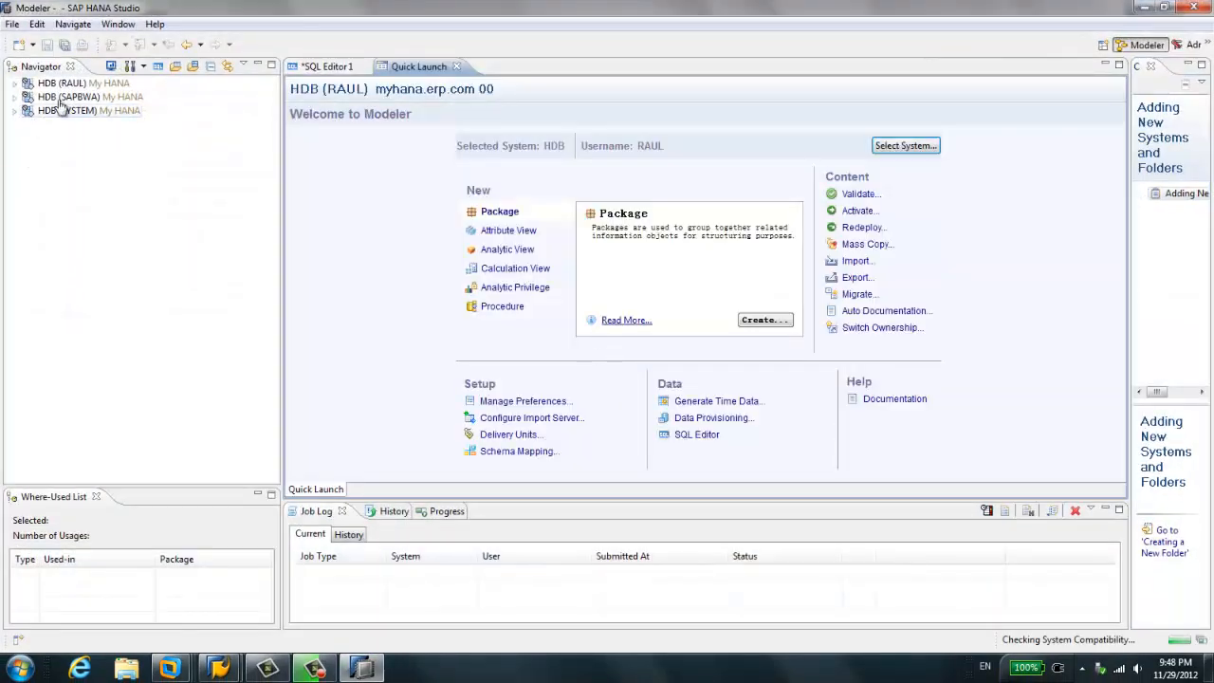
{"action": "left_click", "coordinate": [60, 99]}
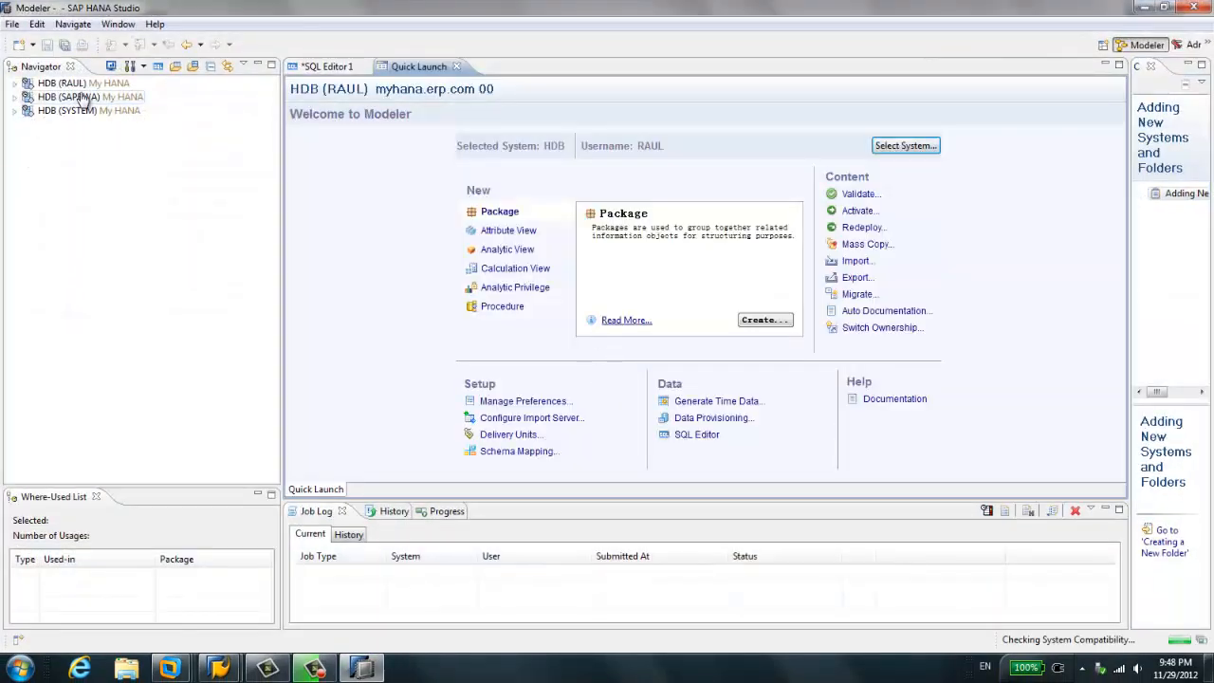
{"action": "left_click", "coordinate": [15, 99]}
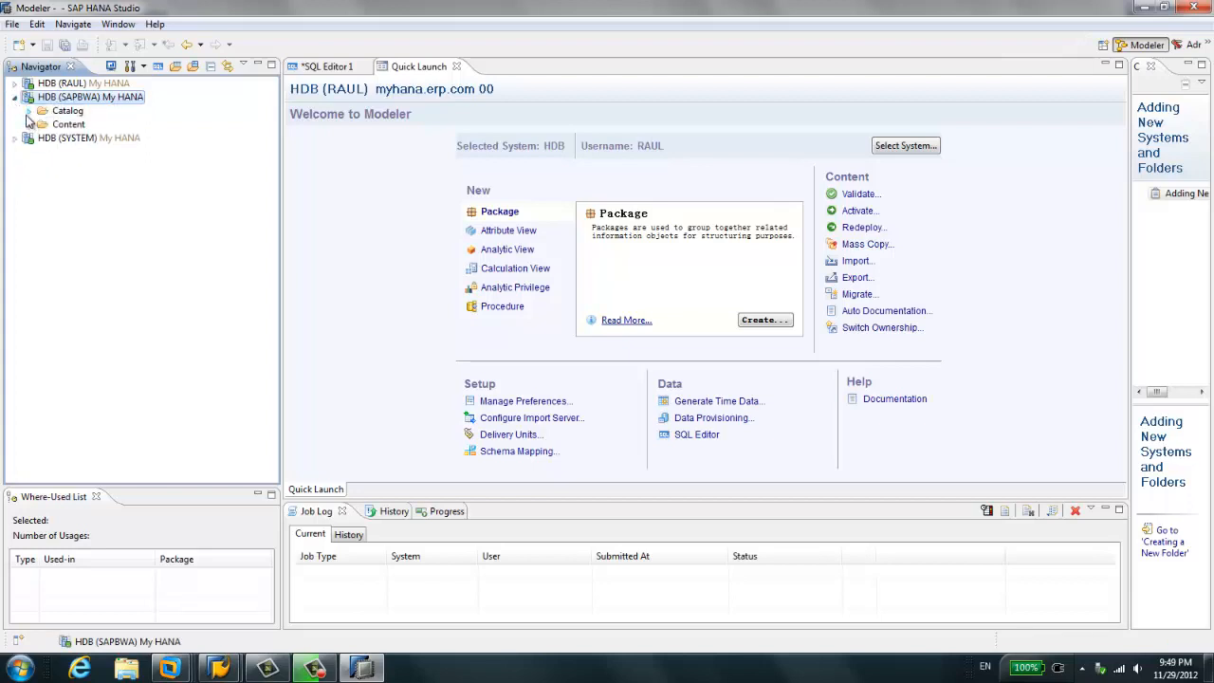
{"action": "left_click", "coordinate": [29, 111]}
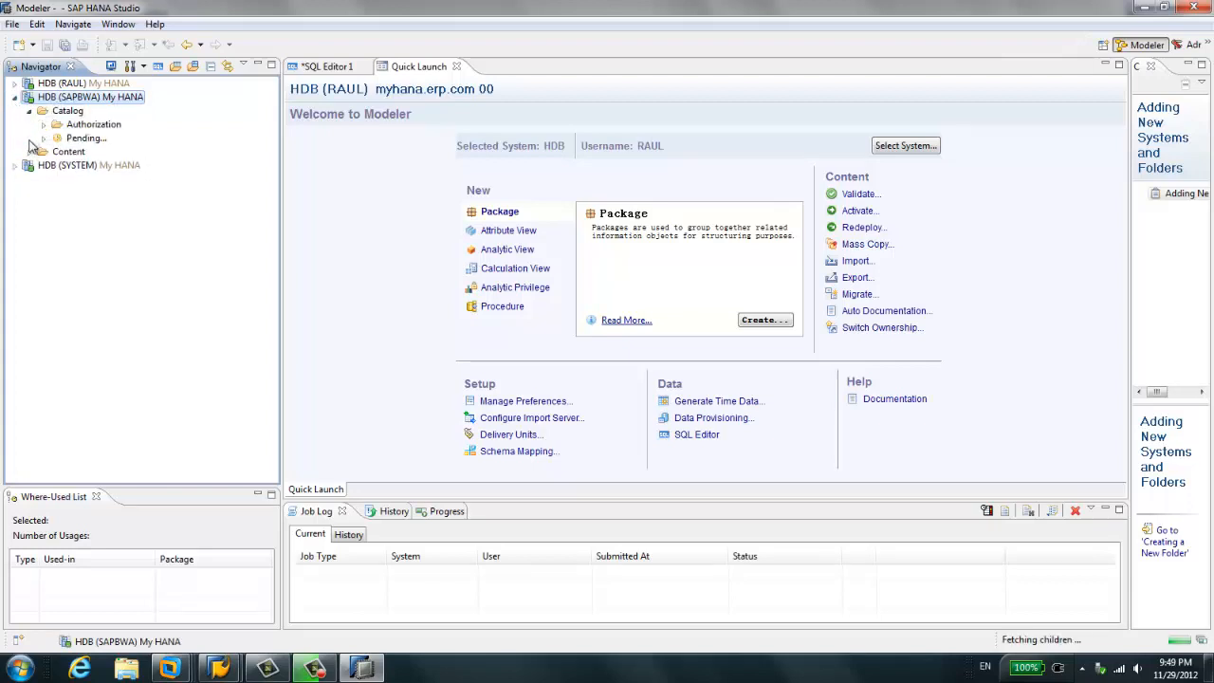
{"action": "left_click", "coordinate": [85, 154]}
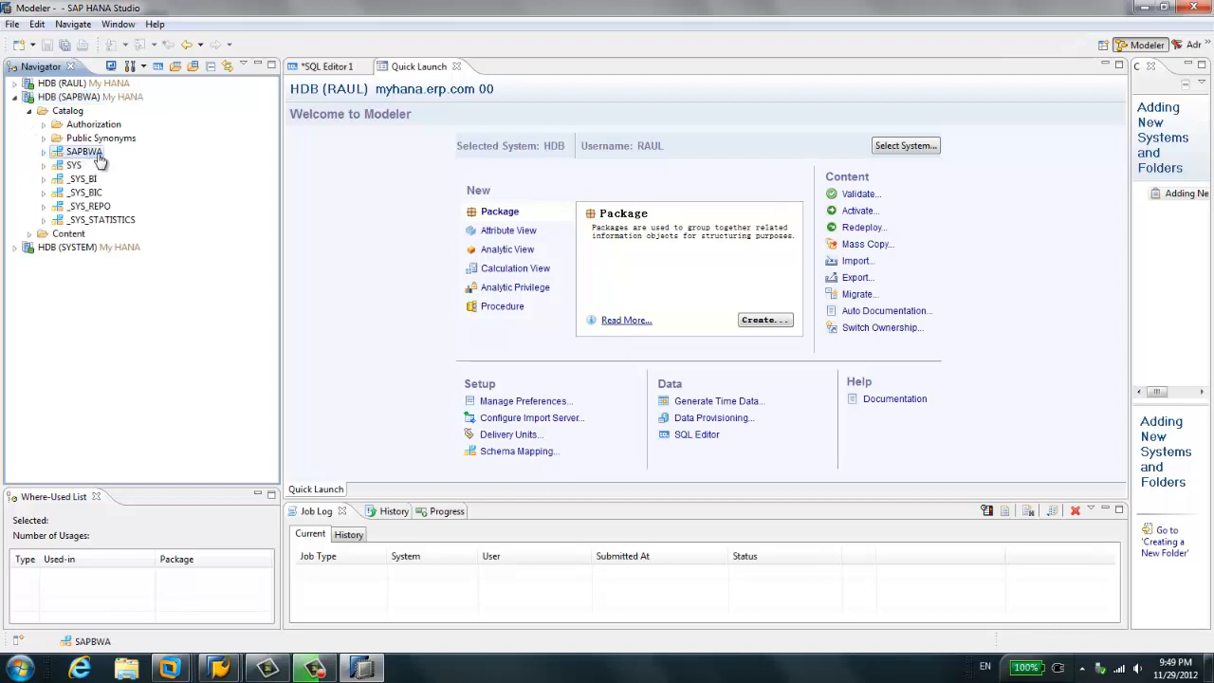
- Switch to the SAP GUI session, display its system status to check the database owner, and close the status window
{"action": "left_click", "coordinate": [239, 669]}
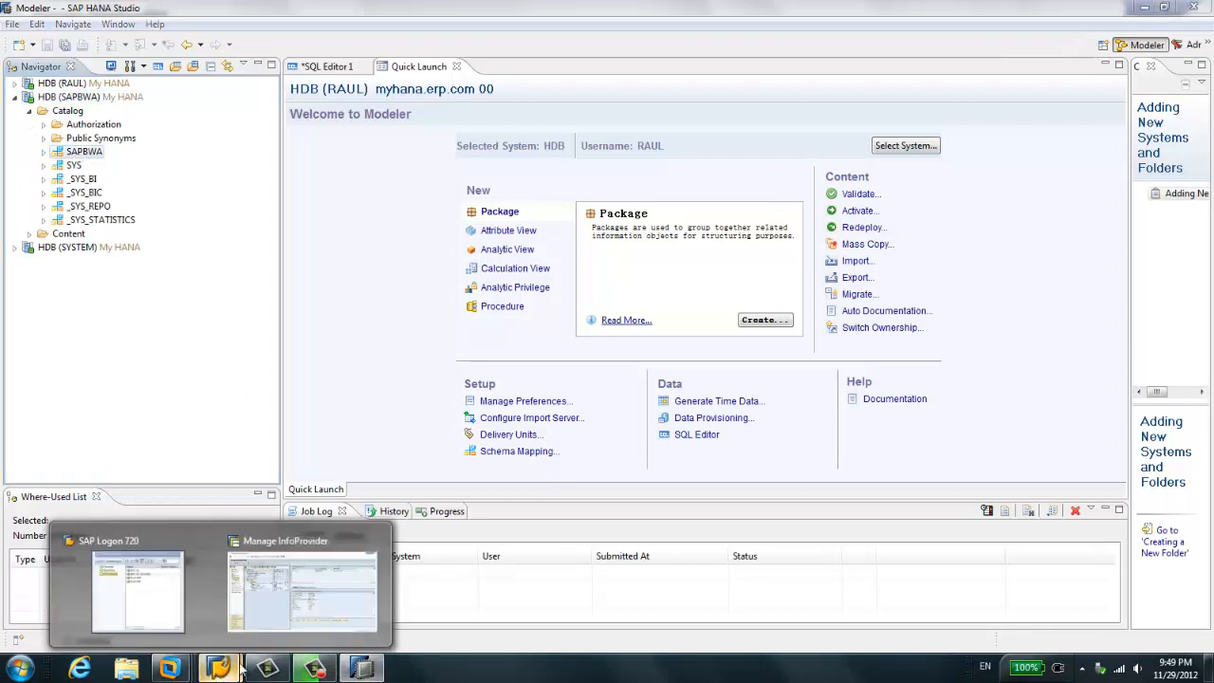
{"action": "left_click", "coordinate": [301, 590]}
{"action": "left_click", "coordinate": [230, 18]}
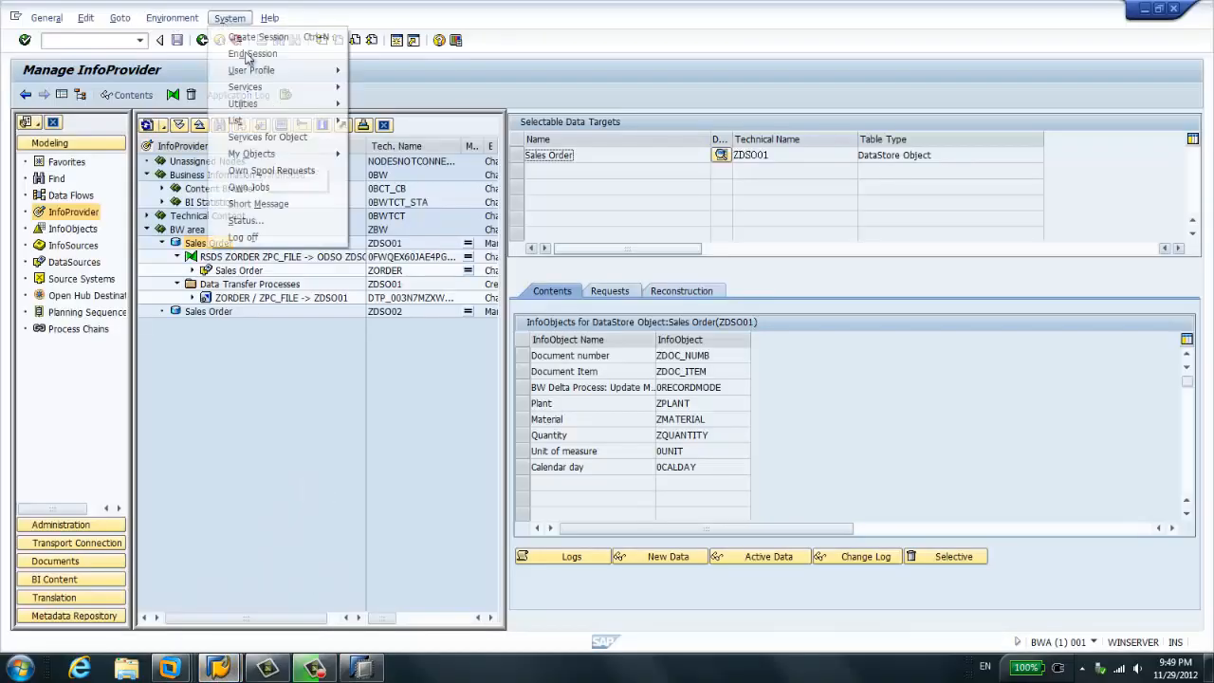
{"action": "left_click", "coordinate": [285, 221]}
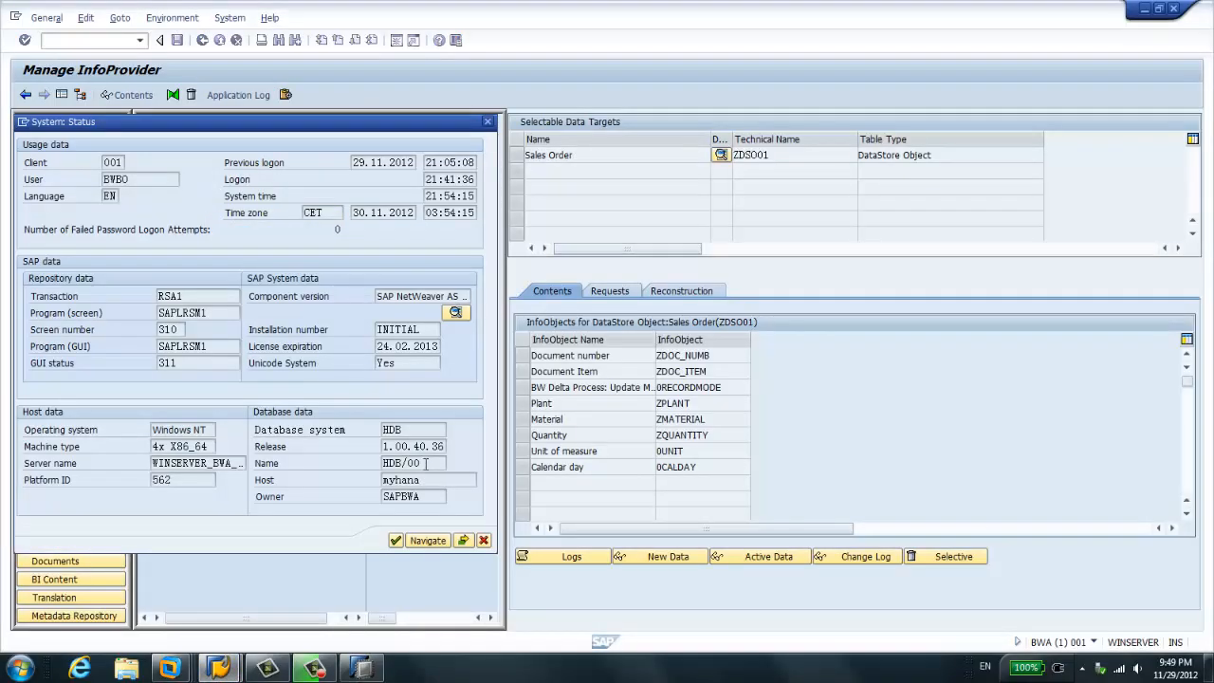
{"action": "double_click", "coordinate": [431, 491]}
{"action": "left_click", "coordinate": [483, 540]}
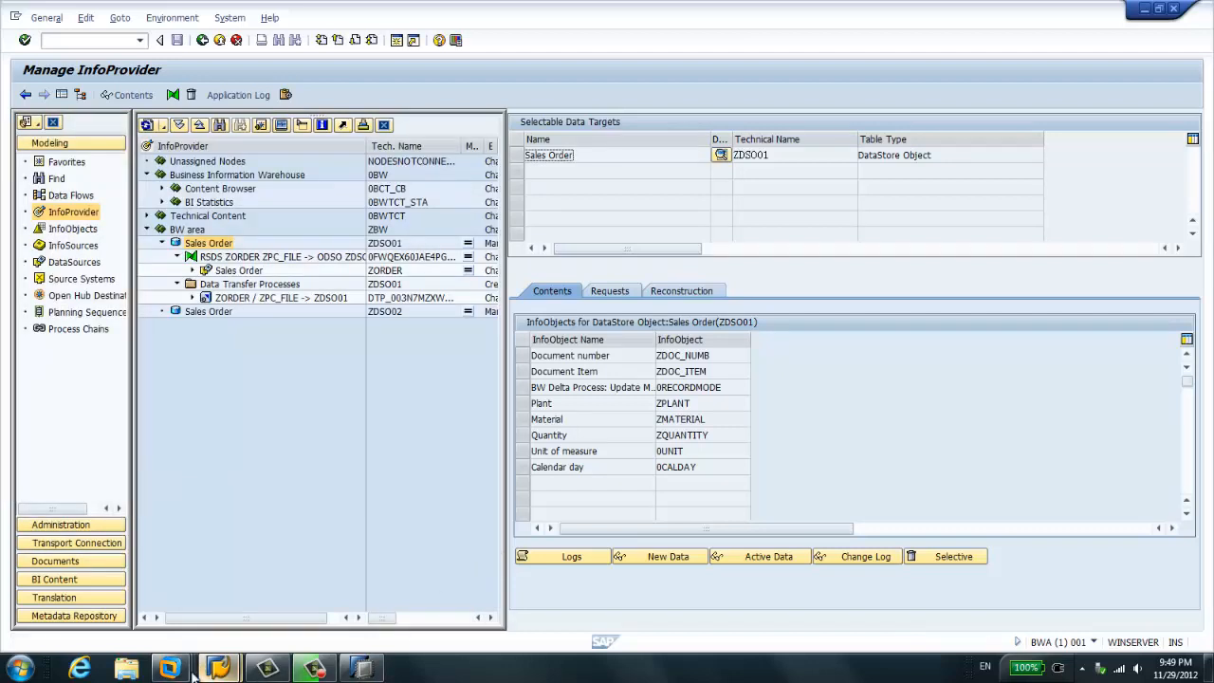
- Back in SAP HANA Studio, expand the SAPBWA schema and search its tables for "zdso"
{"action": "left_click", "coordinate": [362, 668]}
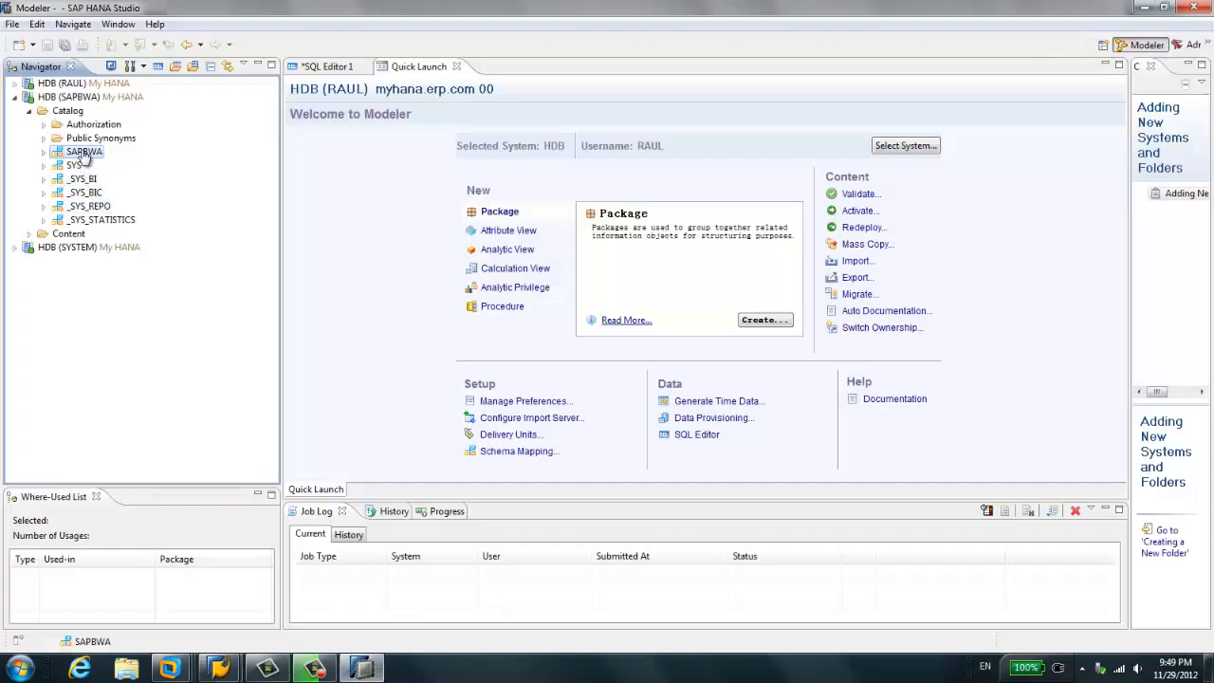
{"action": "left_click", "coordinate": [43, 151]}
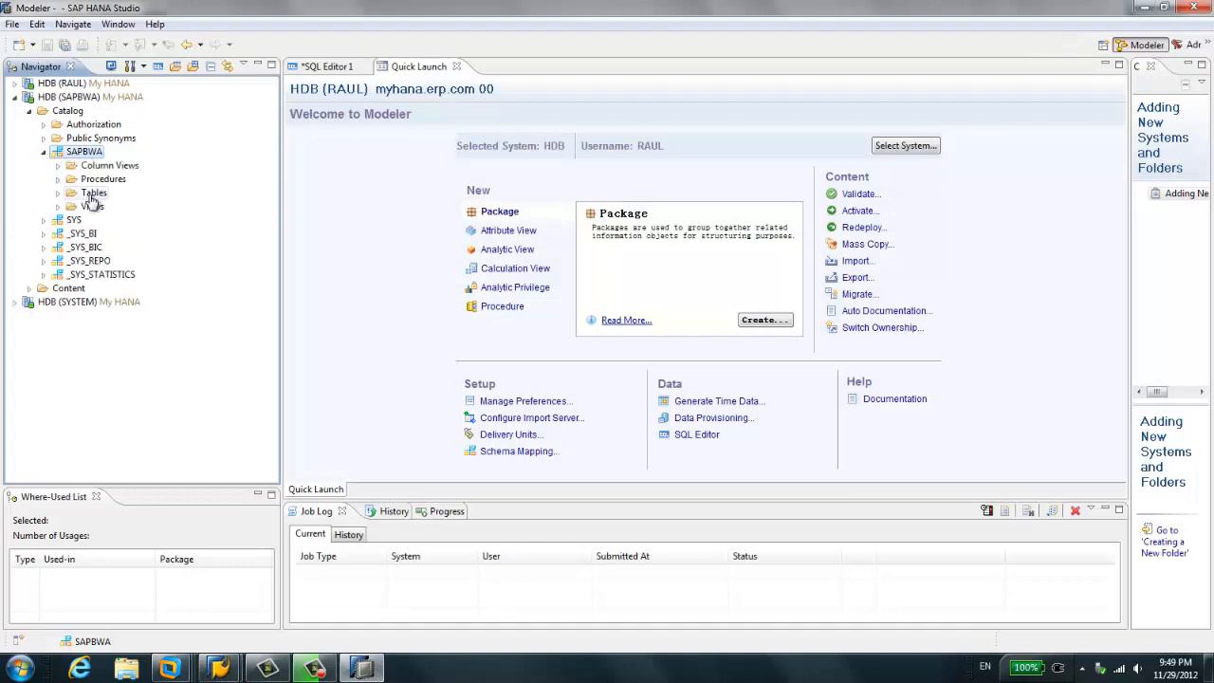
{"action": "right_click", "coordinate": [92, 196]}
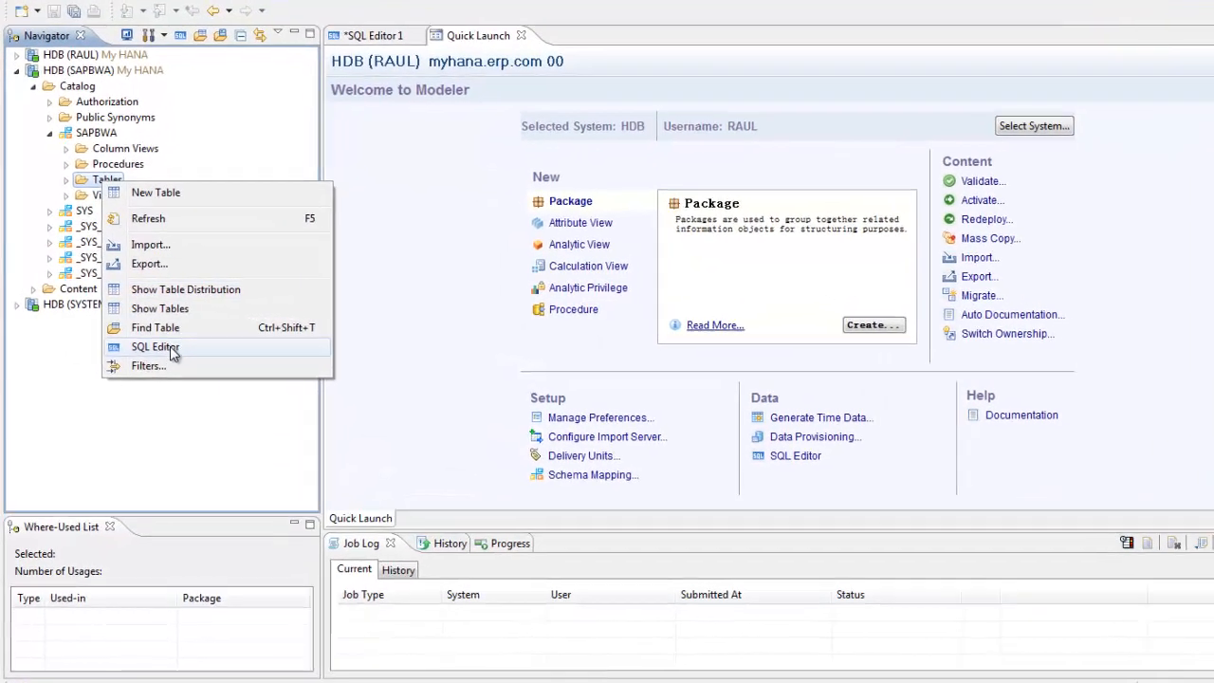
{"action": "left_click", "coordinate": [157, 327]}
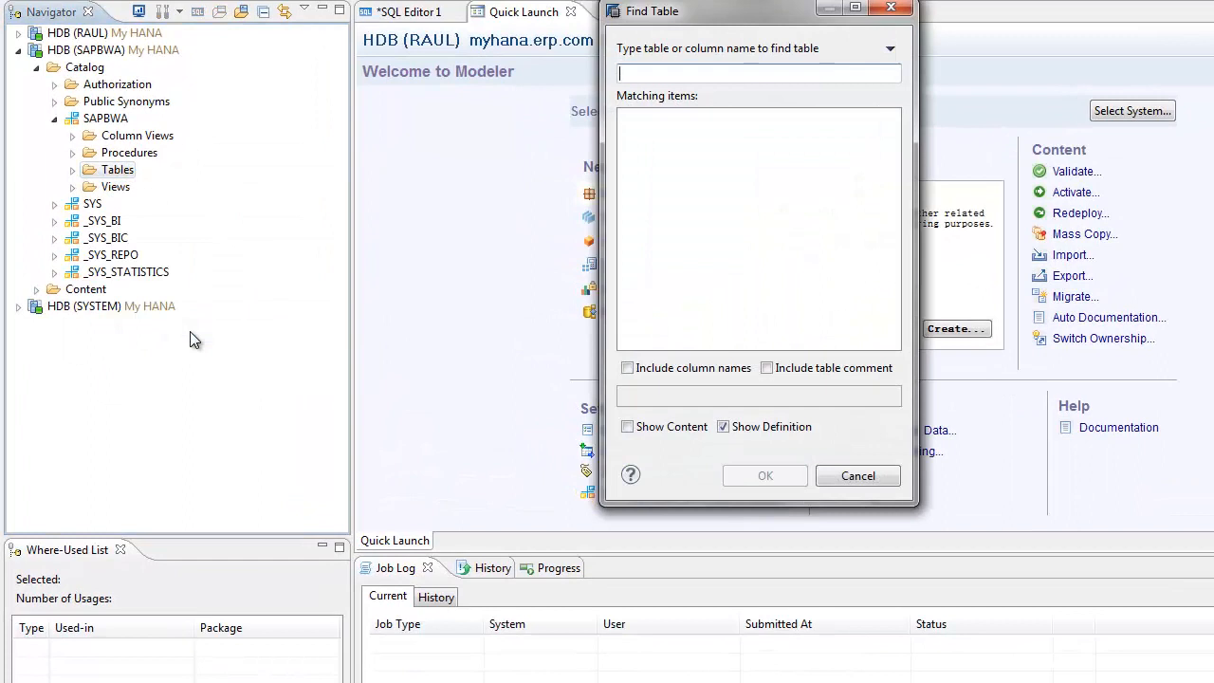
{"action": "type", "text": "zdso"}
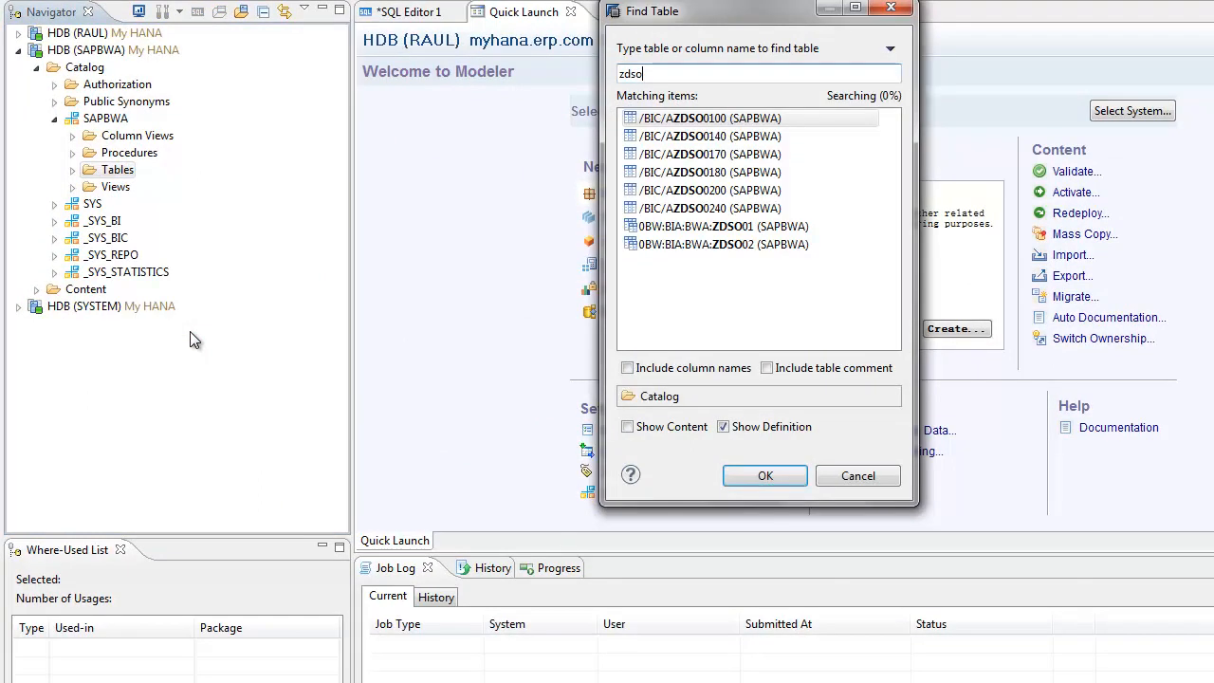
- Open the definition of table /BIC/AZDSO0100 (SAPBWA) from the matching items and highlight its table name
{"action": "left_click", "coordinate": [713, 119]}
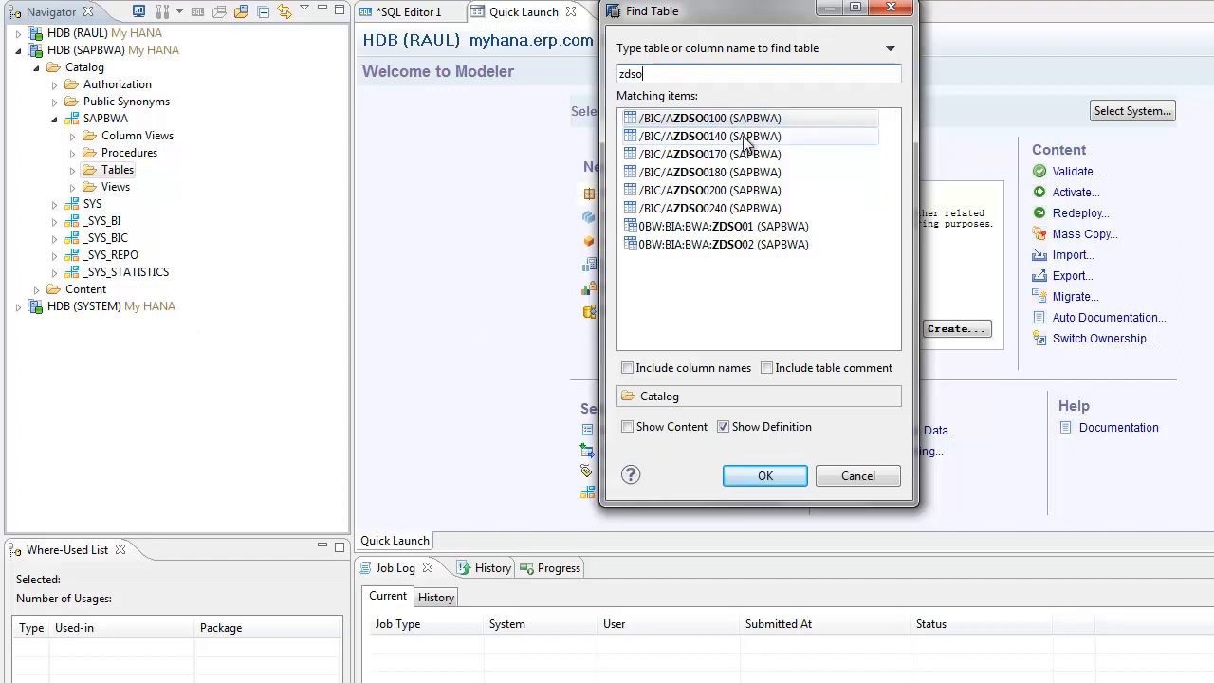
{"action": "left_click", "coordinate": [746, 137]}
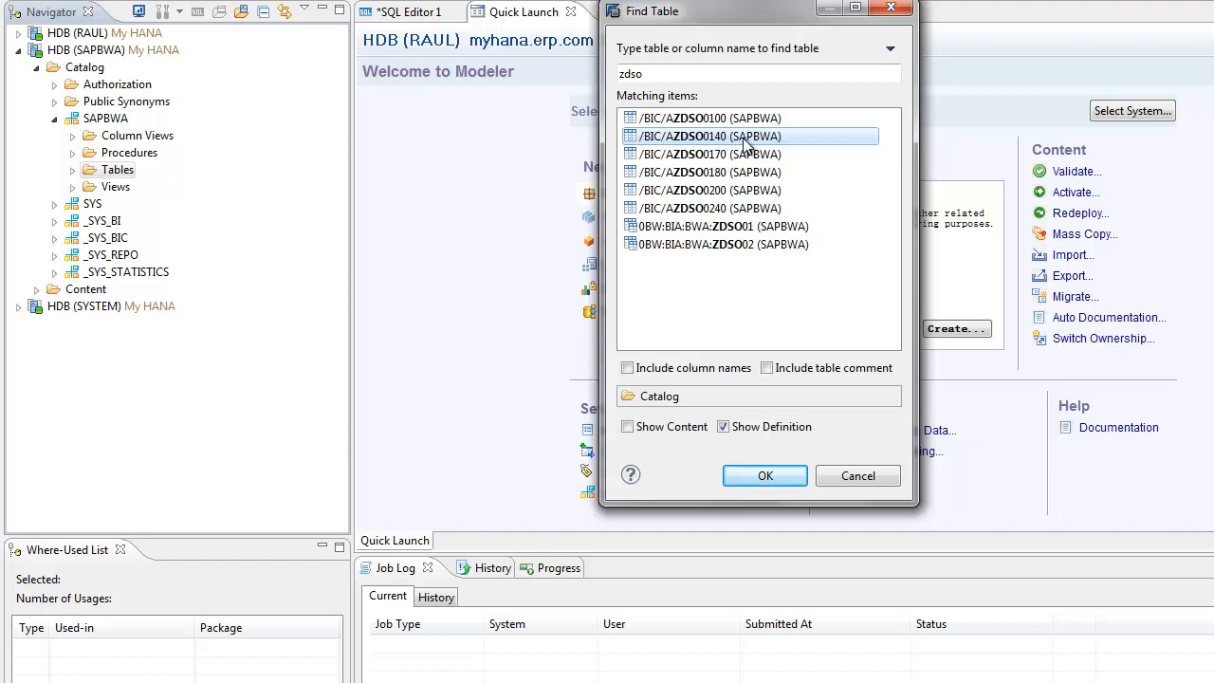
{"action": "left_click", "coordinate": [756, 119]}
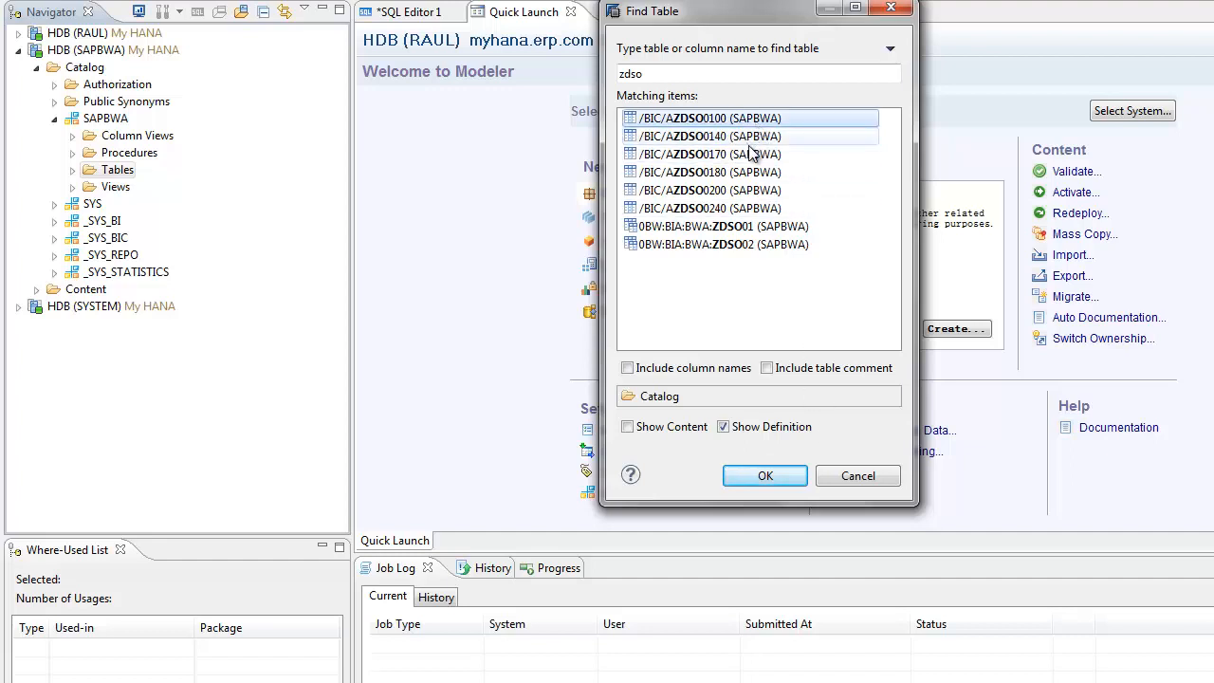
{"action": "left_click", "coordinate": [765, 475]}
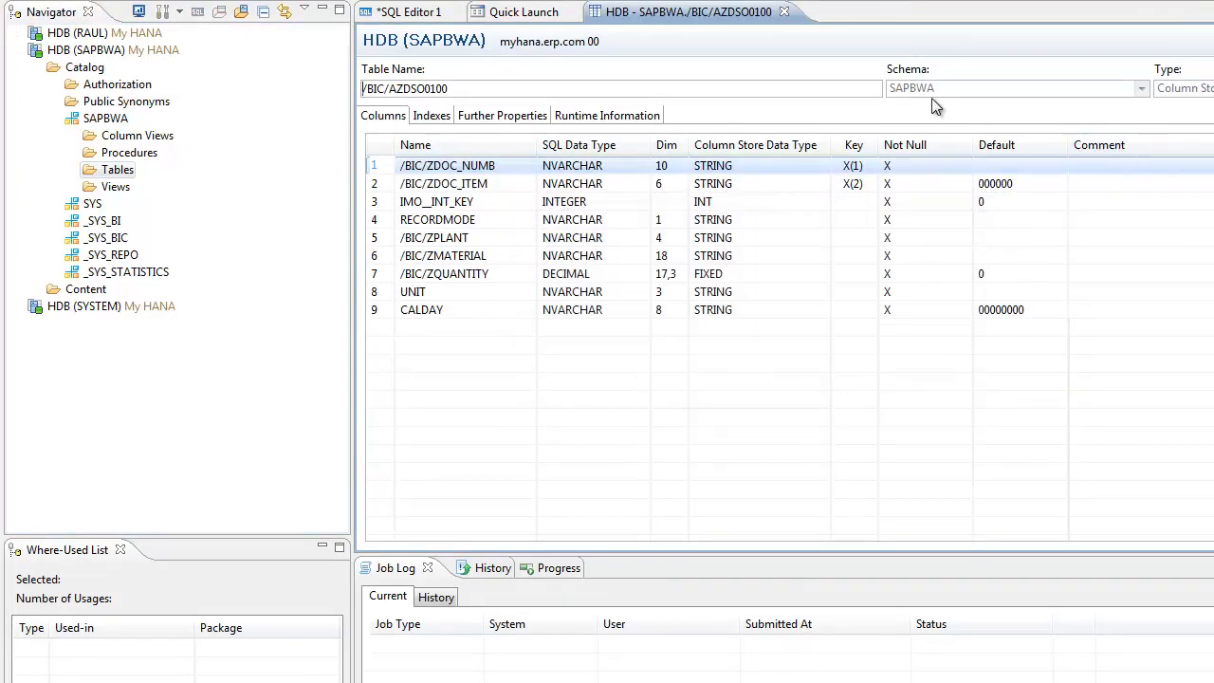
{"action": "left_click_drag", "start_coordinate": [509, 88], "coordinate": [364, 108]}
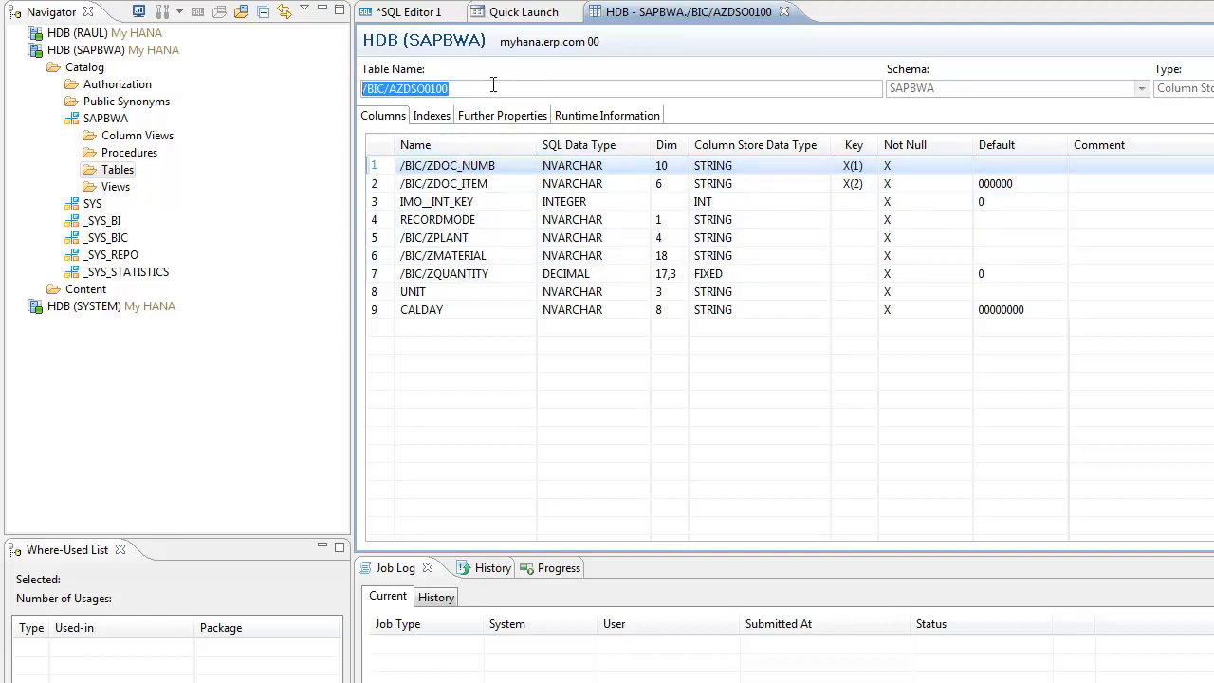
- Try to run the statement select * from "SAPBWA"."/BIC/AZDSO0180" in the existing SQL Editor 1
{"action": "left_click", "coordinate": [425, 19]}
{"action": "left_click_drag", "start_coordinate": [860, 101], "coordinate": [403, 85]}
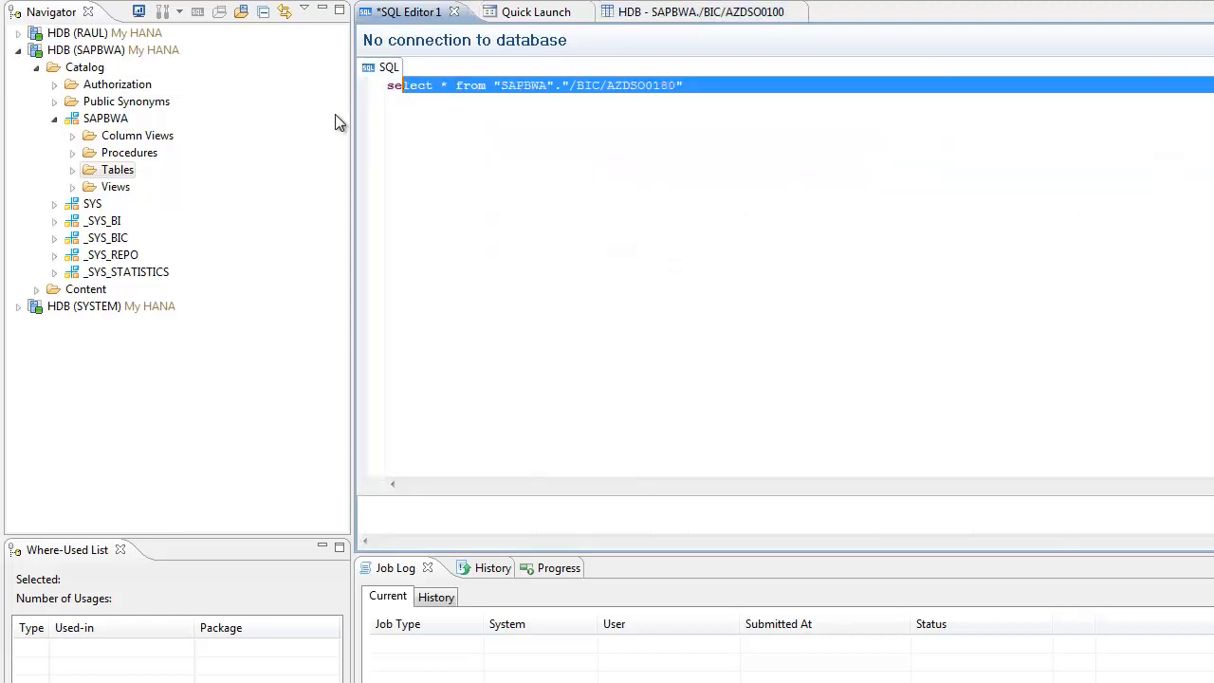
{"action": "left_click", "coordinate": [442, 102]}
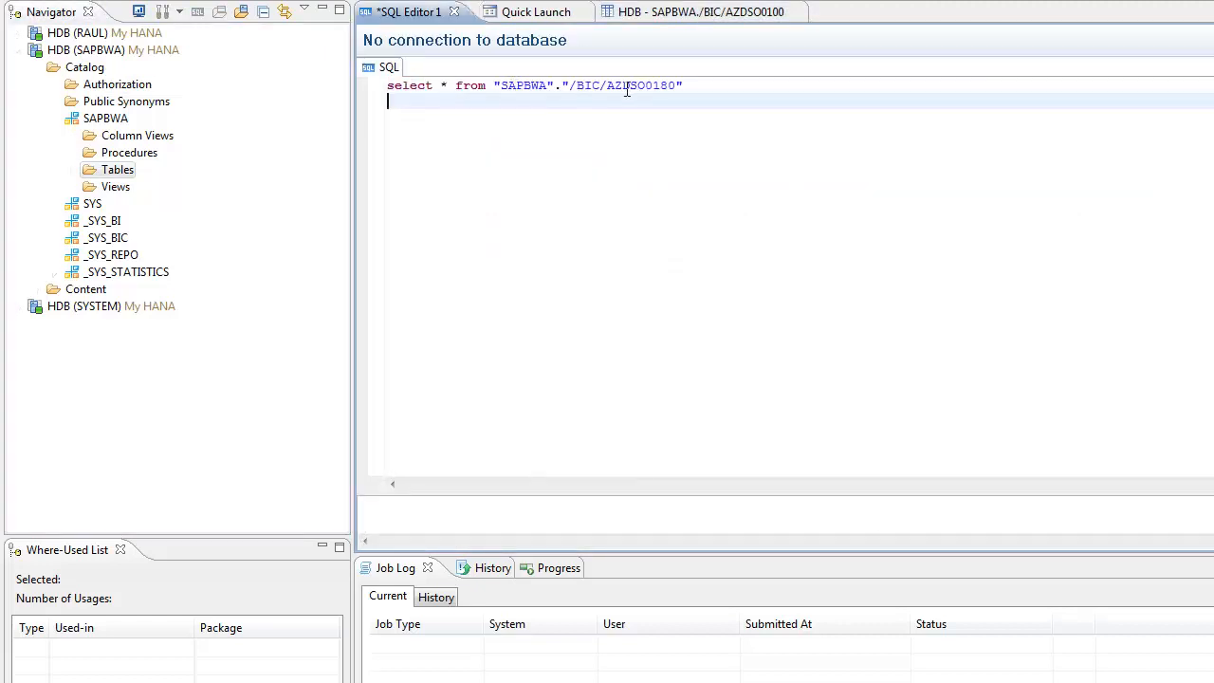
{"action": "key", "text": "F8"}
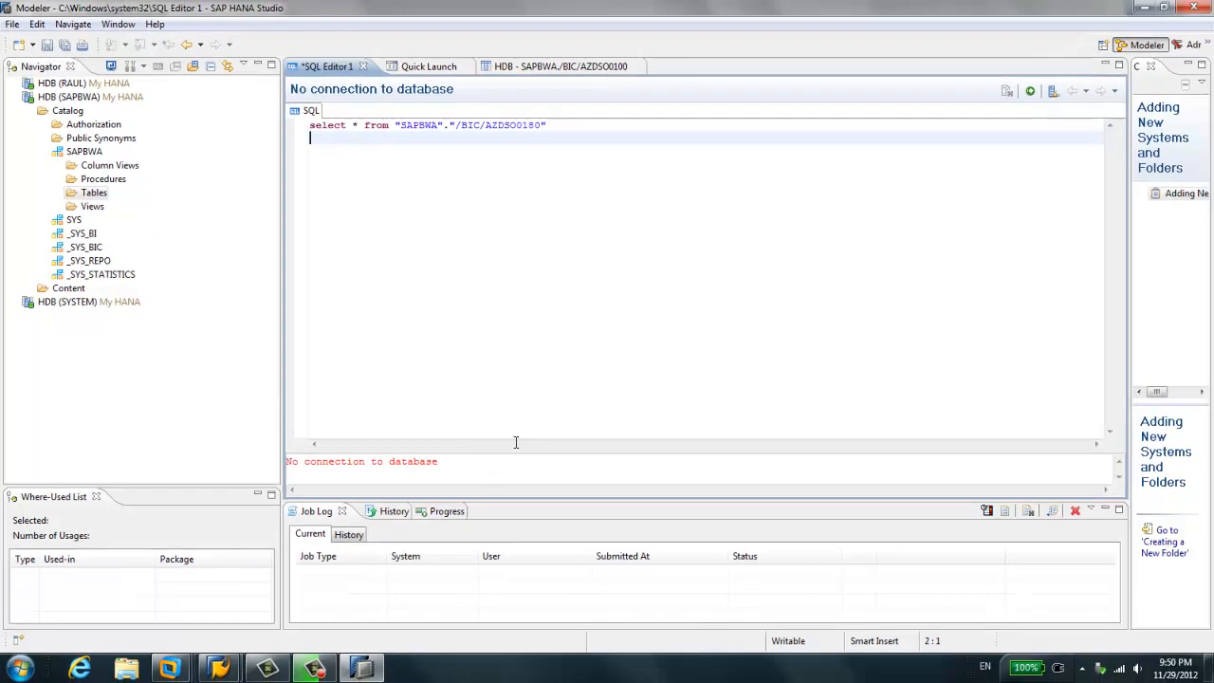
- Copy the select statement from the disconnected SQL Editor 1 and close that editor
{"action": "key", "text": "shift+Up"}
{"action": "key", "text": "ctrl+c"}
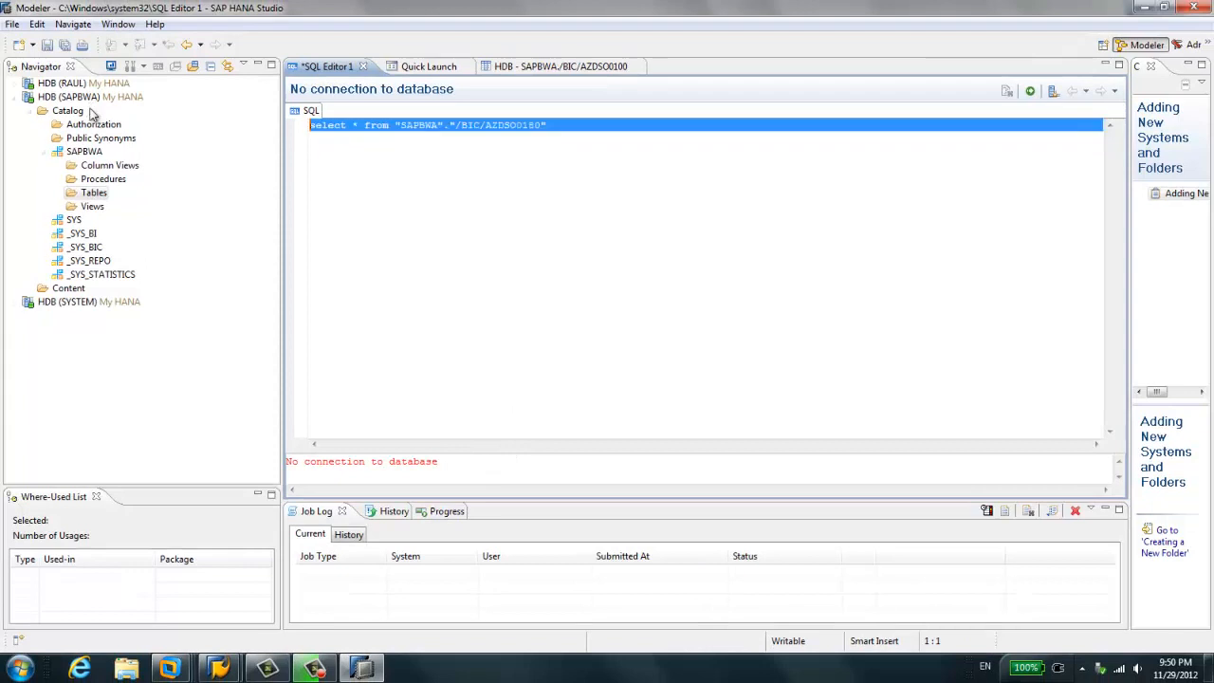
{"action": "left_click", "coordinate": [363, 66]}
{"action": "left_click", "coordinate": [688, 345]}
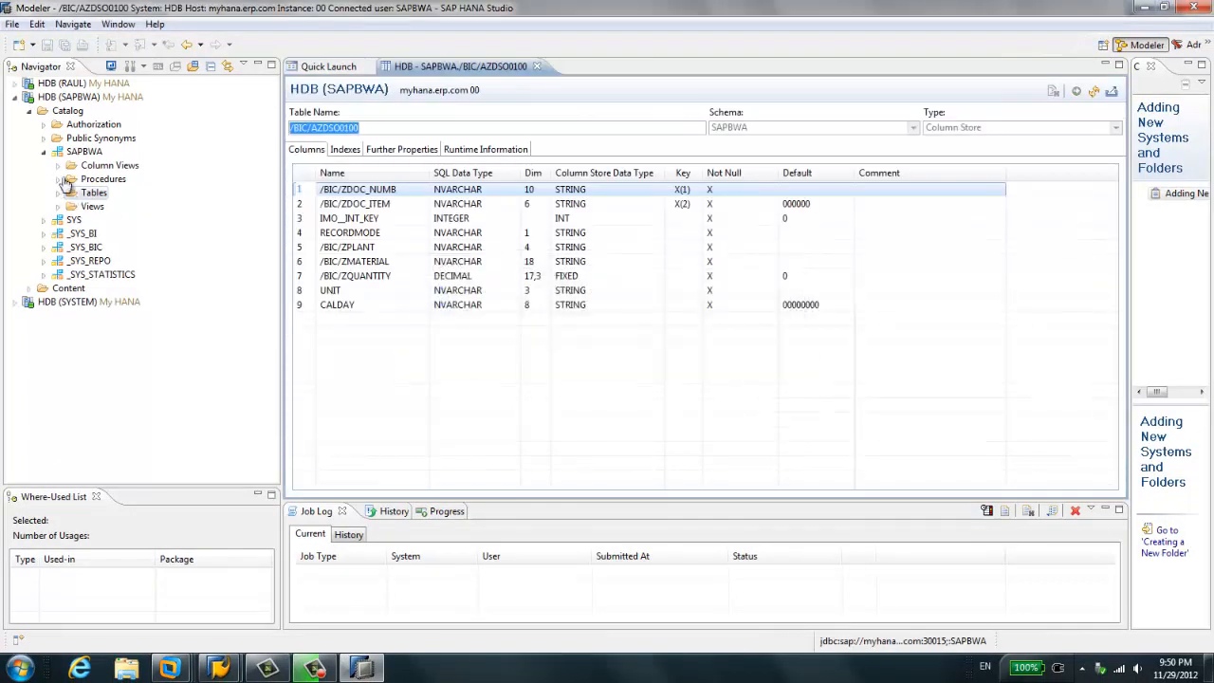
- Open a new SQL editor for system HDB (SAPBWA) and paste the copied select statement into it
{"action": "left_click", "coordinate": [76, 99]}
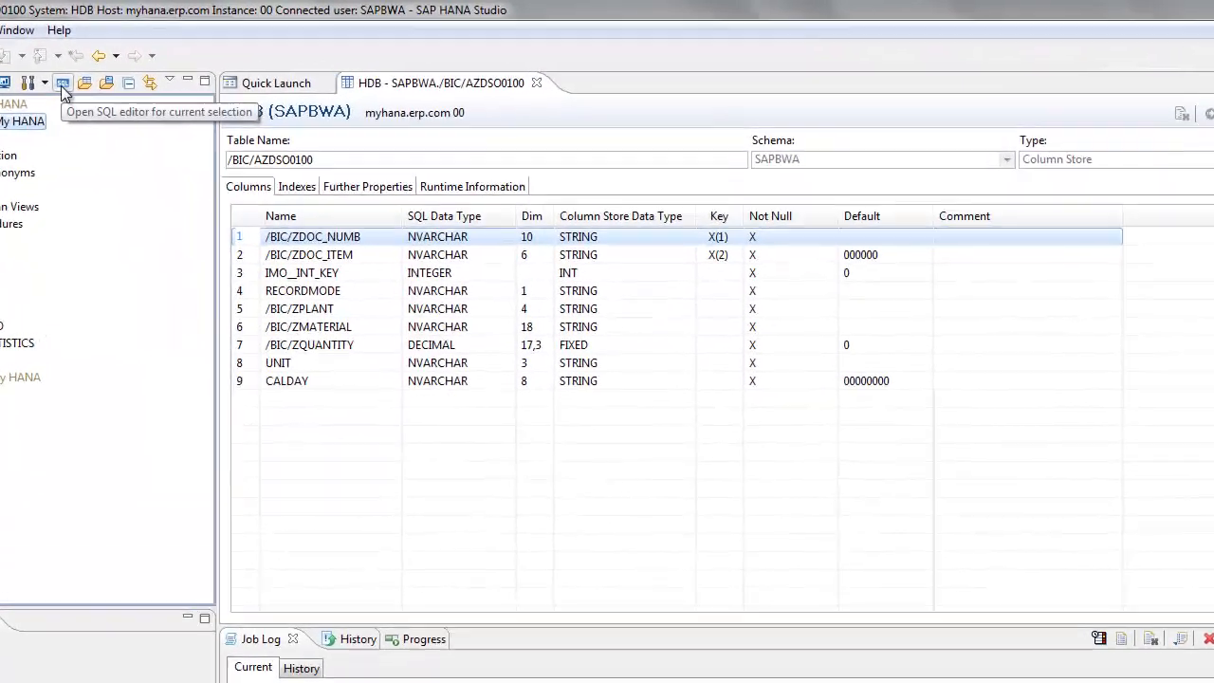
{"action": "left_click", "coordinate": [157, 66]}
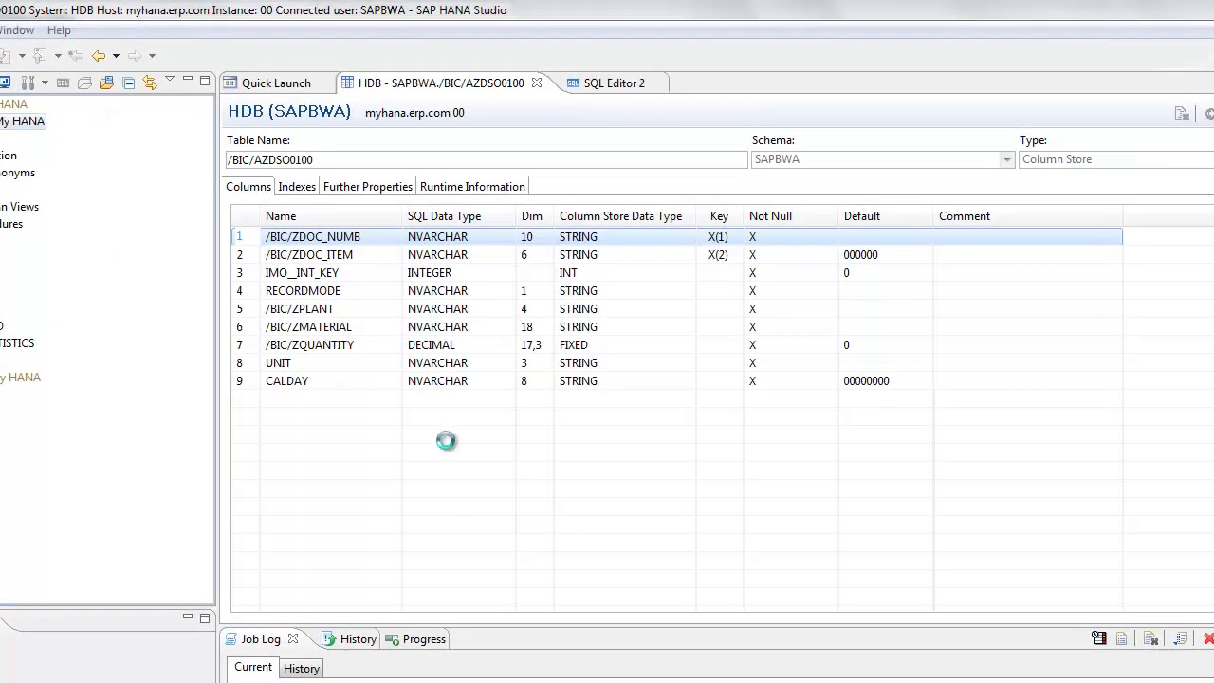
{"action": "key", "text": "ctrl+v"}
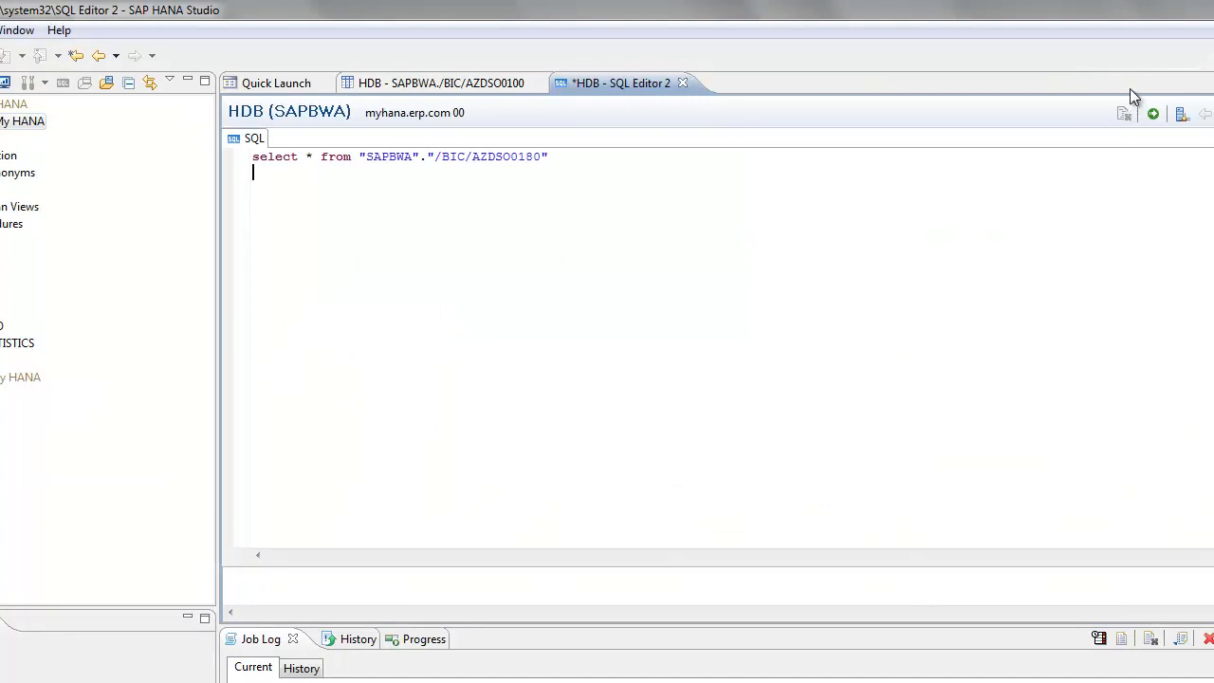
- Run the select statement on "SAPBWA"."/BIC/AZDSO0180", check its table name and return to the SQL text
{"action": "left_click", "coordinate": [1161, 115]}
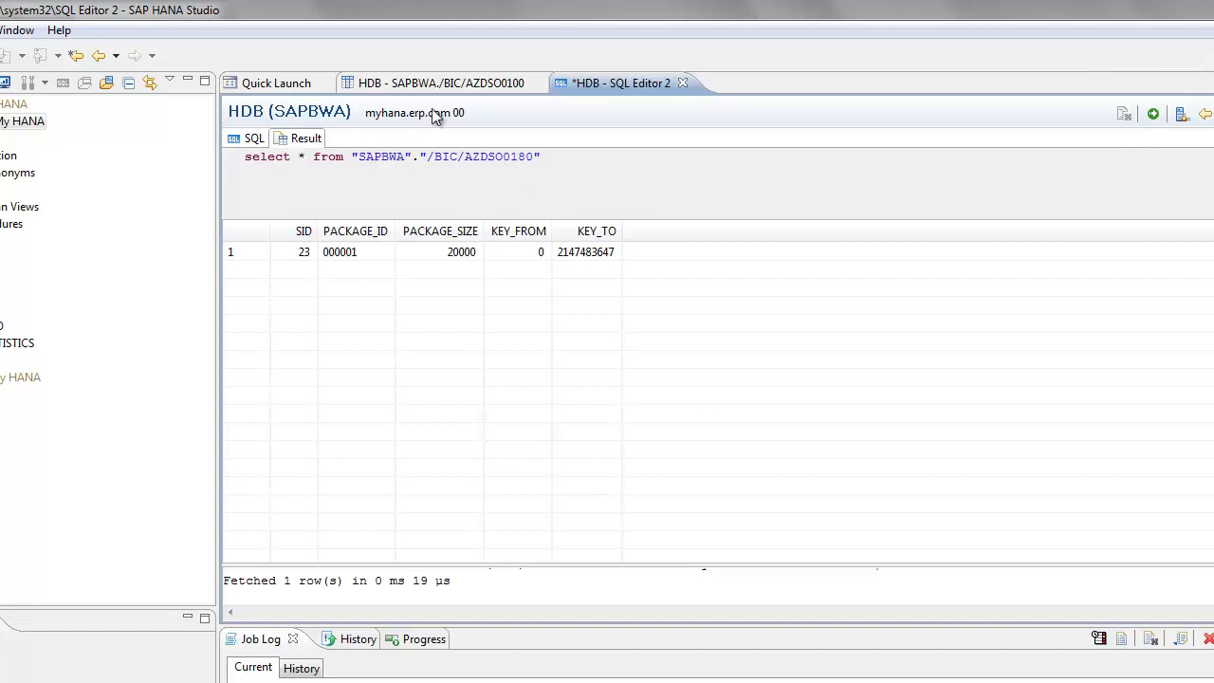
{"action": "left_click_drag", "start_coordinate": [480, 157], "coordinate": [543, 157]}
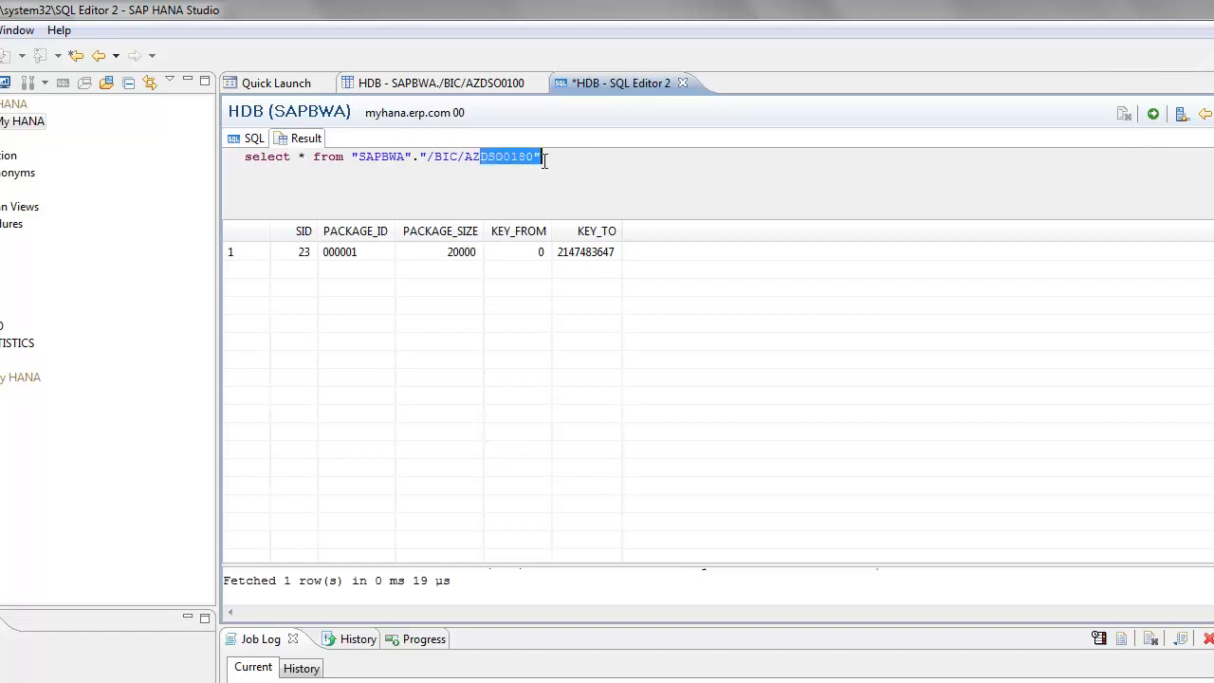
{"action": "left_click", "coordinate": [248, 139]}
- Replace the table name in the select statement with /BIC/AZDSO0100 from the open definition, and run it to review the rows
{"action": "left_click", "coordinate": [469, 86]}
{"action": "key", "text": "ctrl+c"}
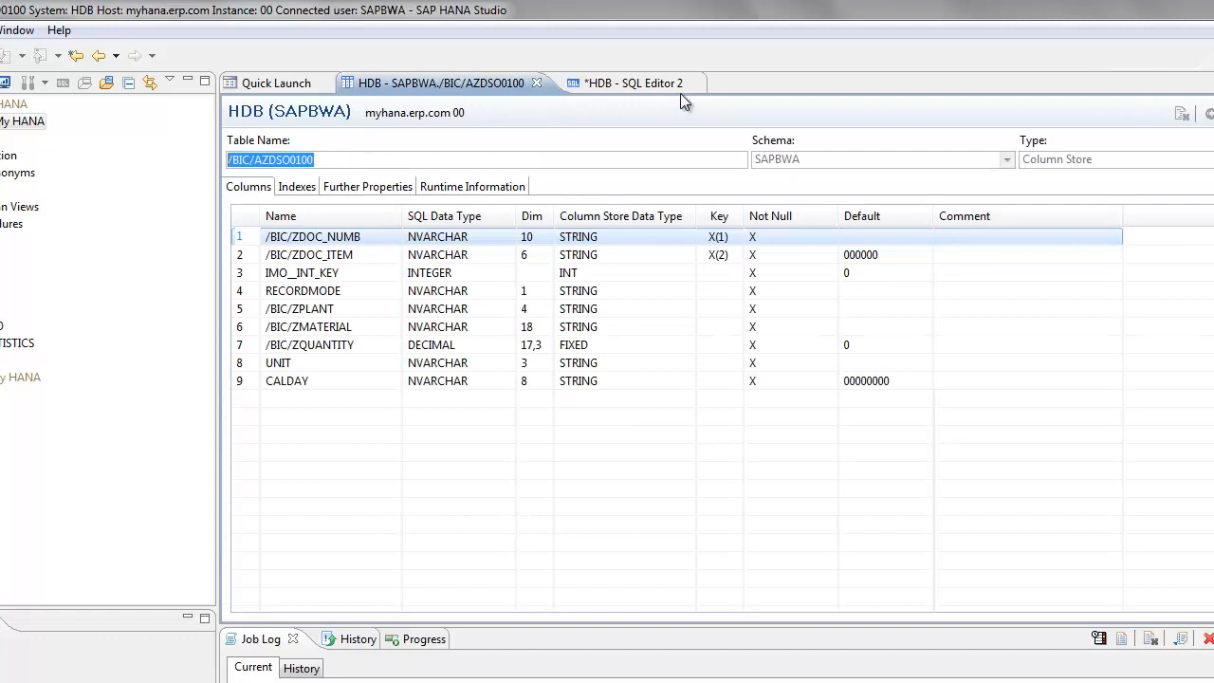
{"action": "left_click", "coordinate": [618, 83]}
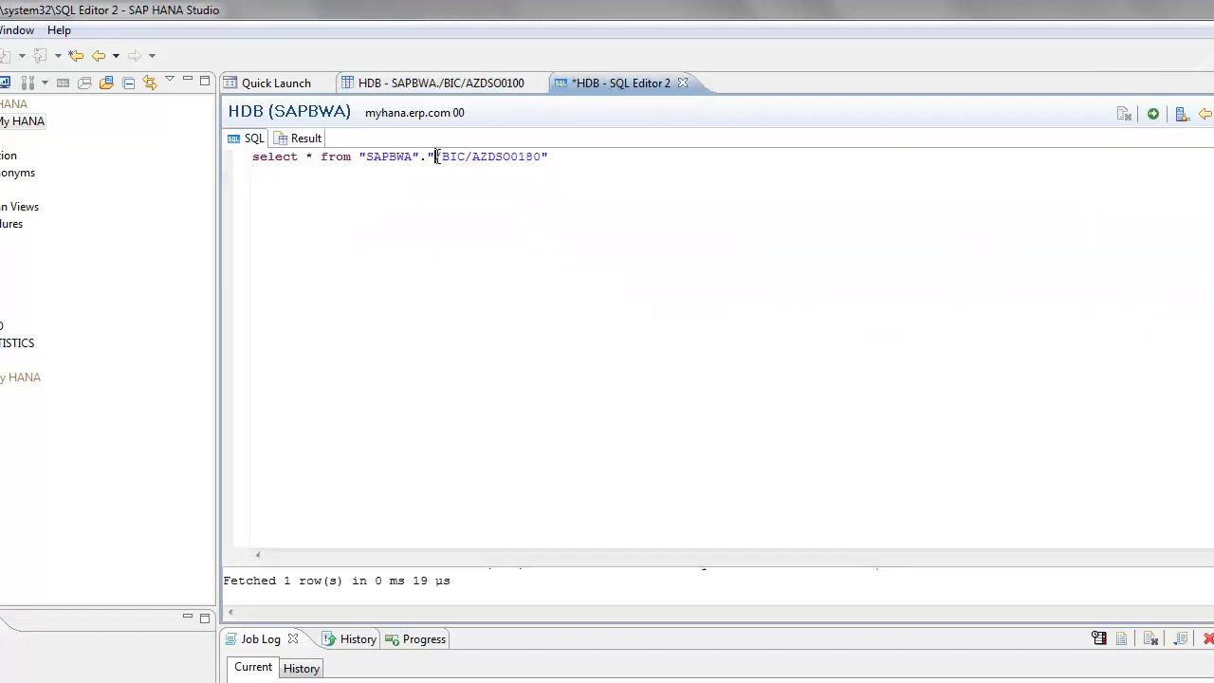
{"action": "left_click_drag", "start_coordinate": [435, 156], "coordinate": [543, 156]}
{"action": "key", "text": "ctrl+v"}
{"action": "left_click", "coordinate": [1153, 113]}
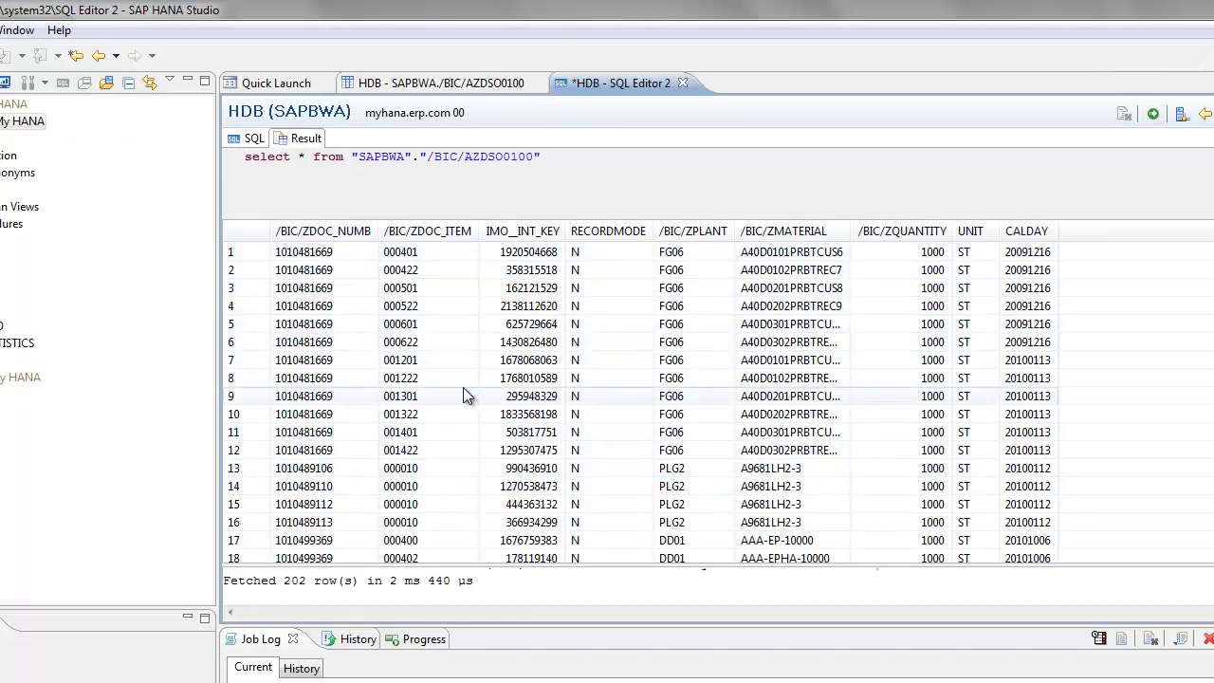
{"action": "left_click", "coordinate": [344, 254]}
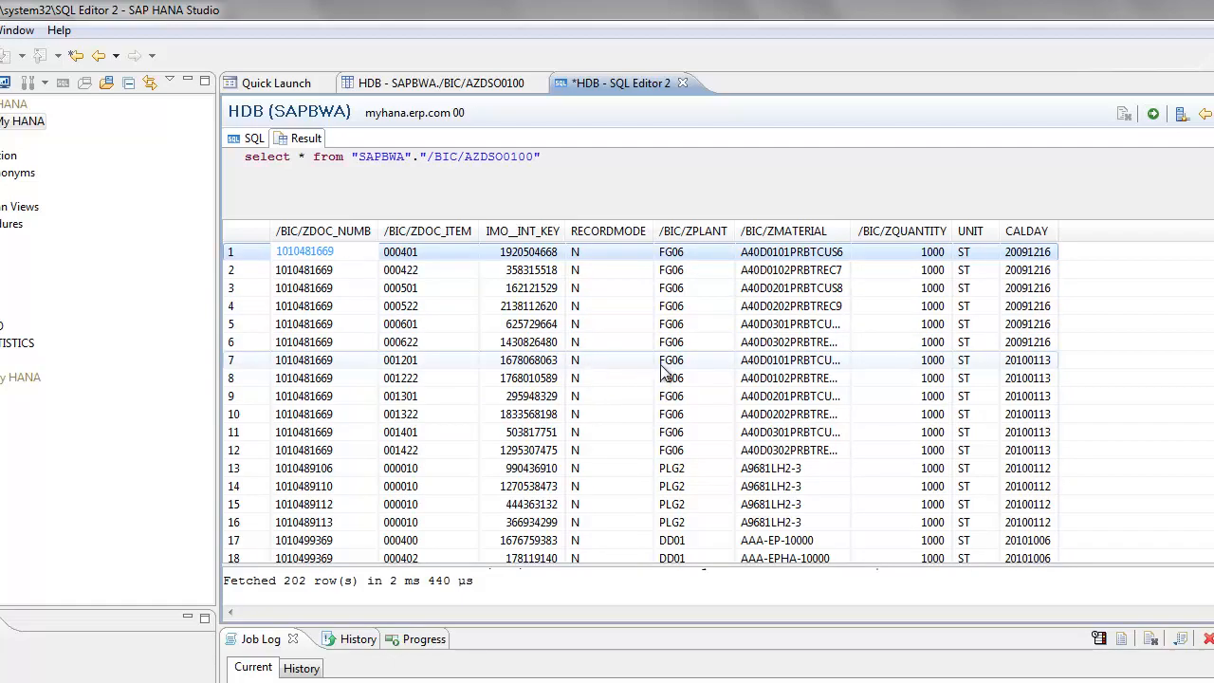
{"action": "left_click", "coordinate": [1042, 376]}
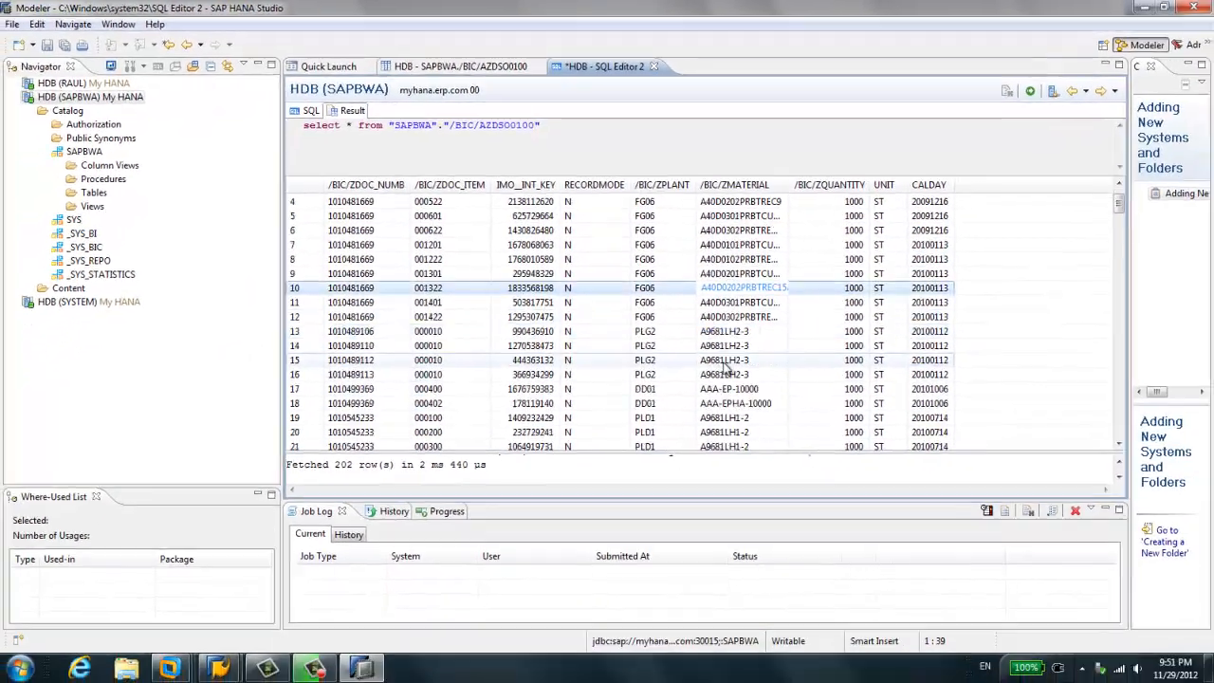
{"action": "scroll", "coordinate": [515, 342], "scroll_direction": "down", "scroll_amount": 4}
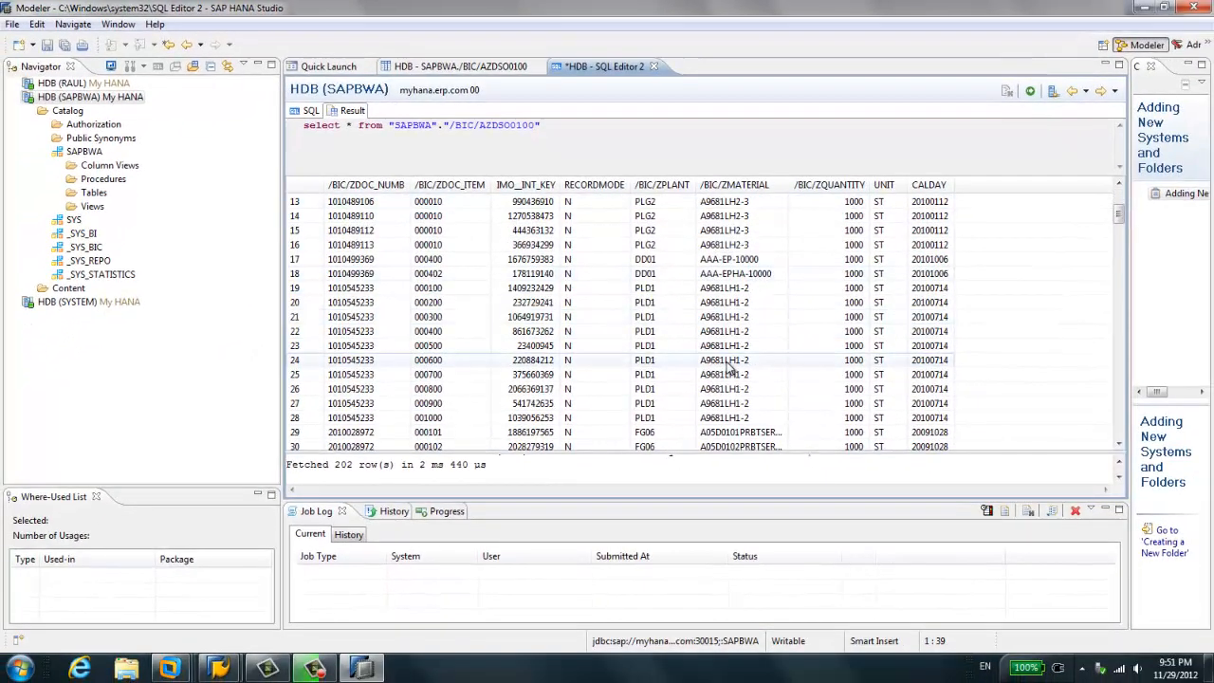
{"action": "left_click", "coordinate": [569, 259]}
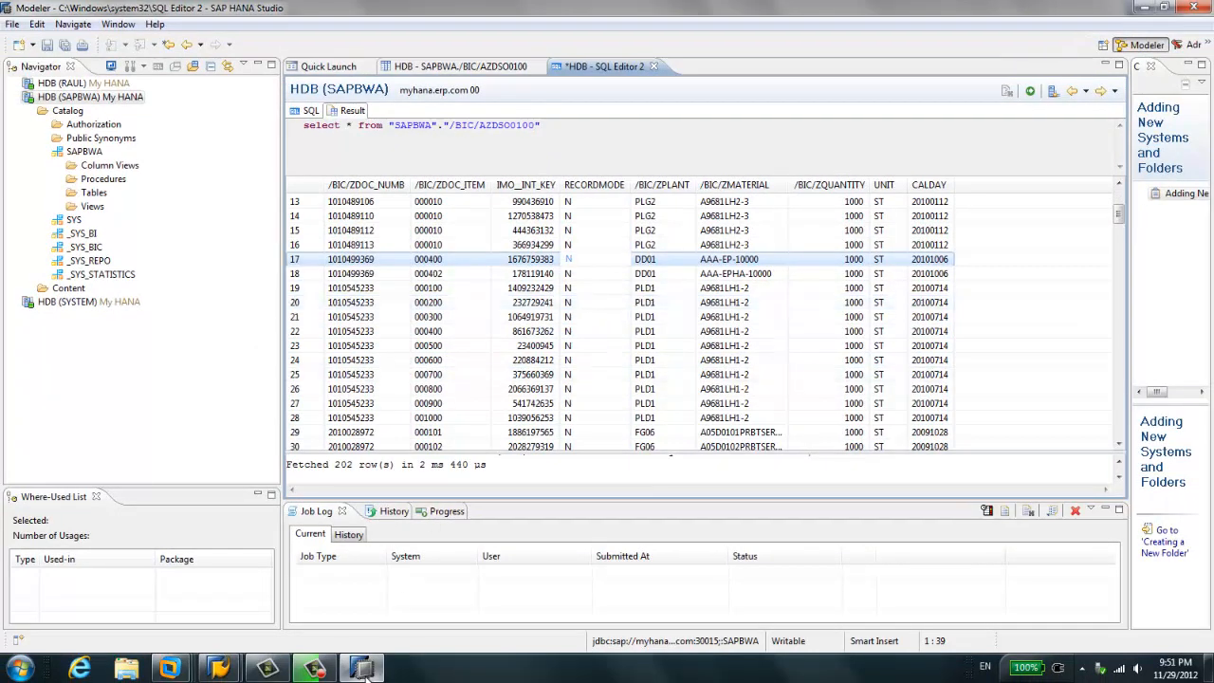
- Switch to the SAP BW Manage InfoProvider window and list the active data of DataStore object ZDSO01
{"action": "mouse_move", "coordinate": [226, 671]}
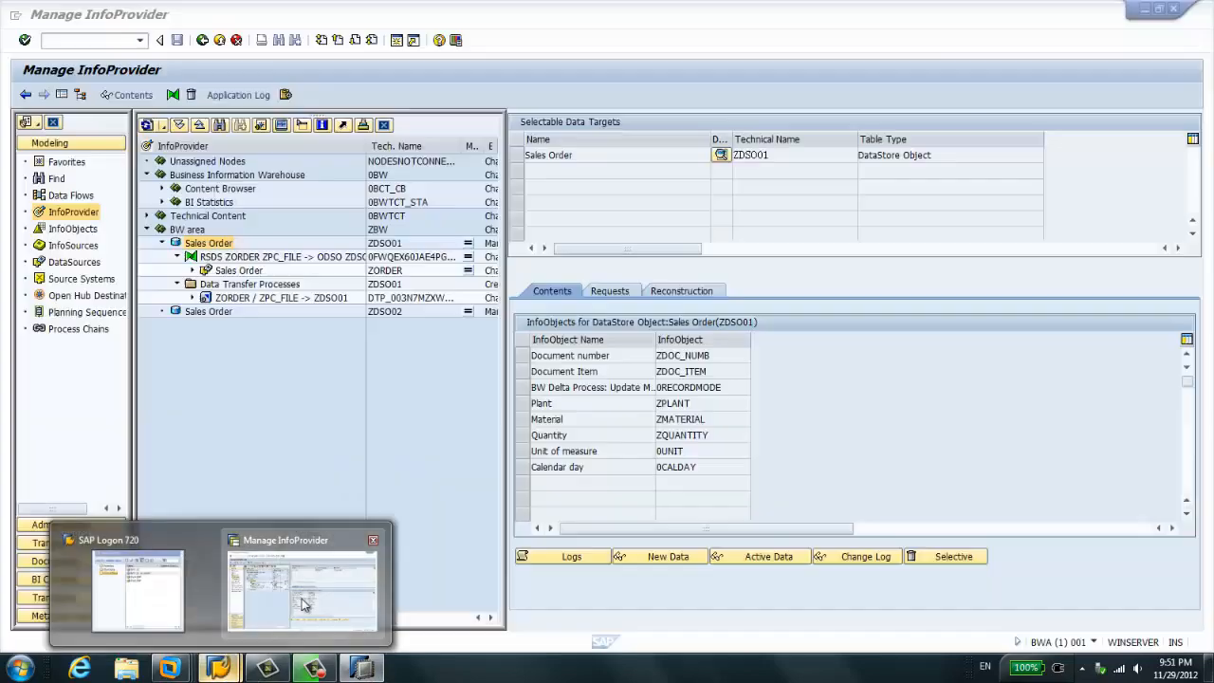
{"action": "left_click", "coordinate": [300, 588]}
{"action": "left_click", "coordinate": [622, 291]}
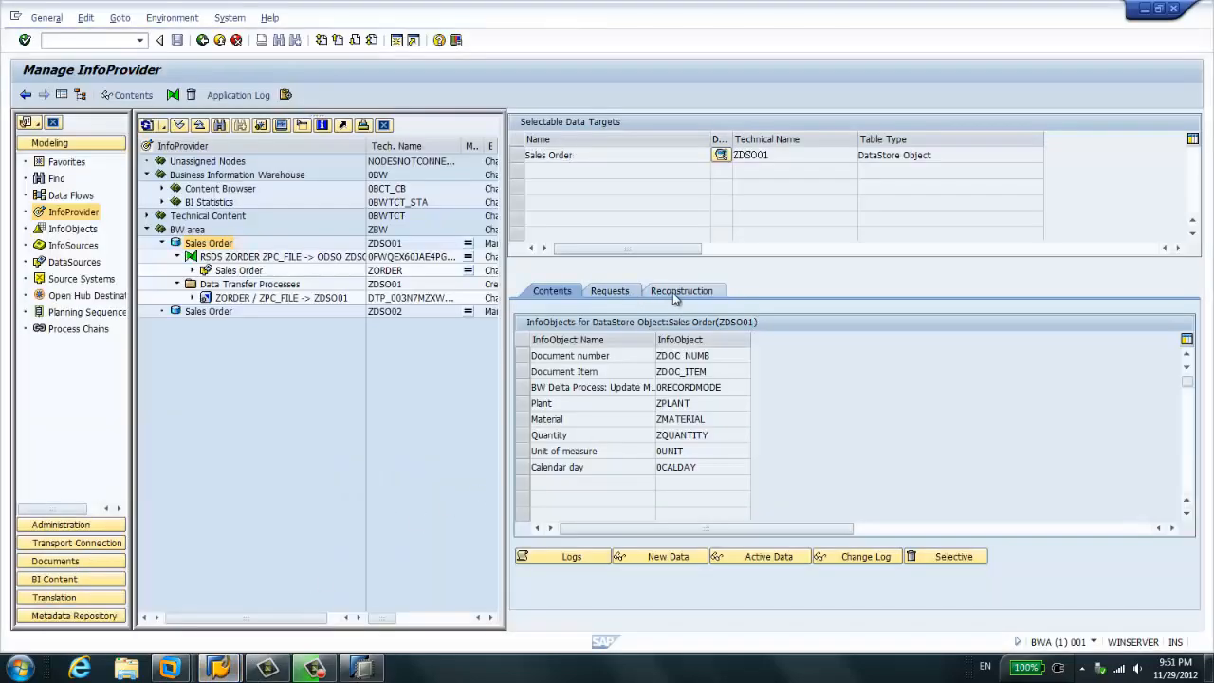
{"action": "left_click", "coordinate": [554, 291]}
{"action": "left_click", "coordinate": [752, 558]}
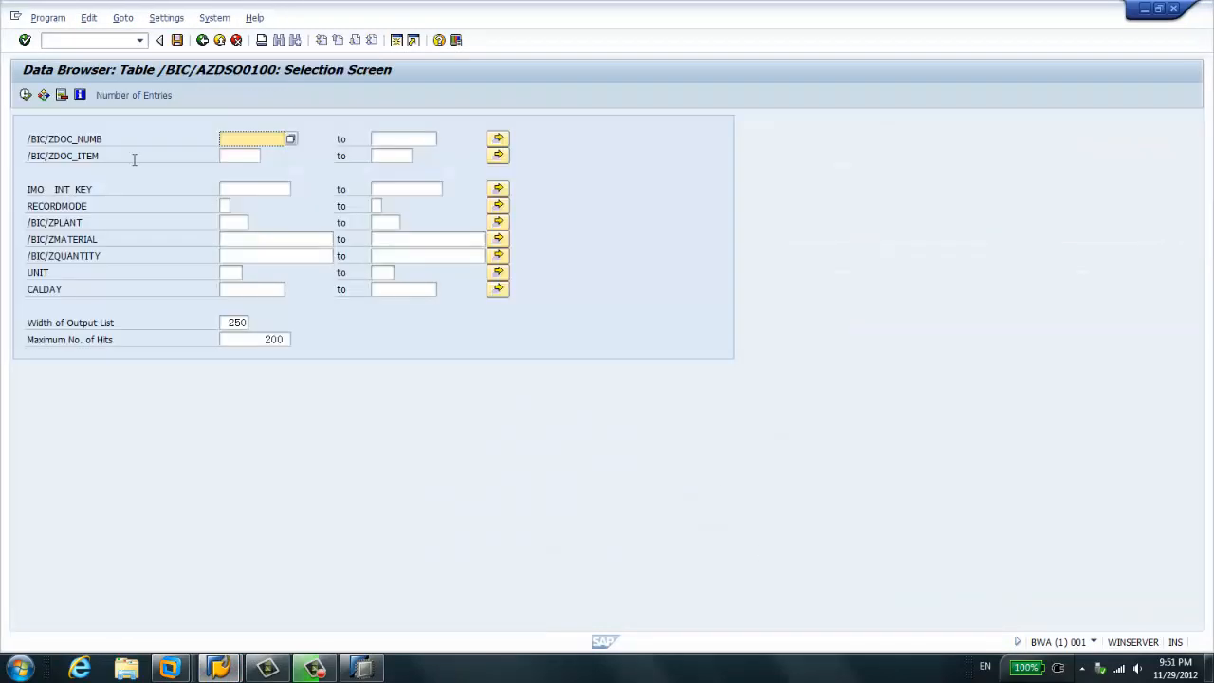
{"action": "left_click", "coordinate": [24, 96]}
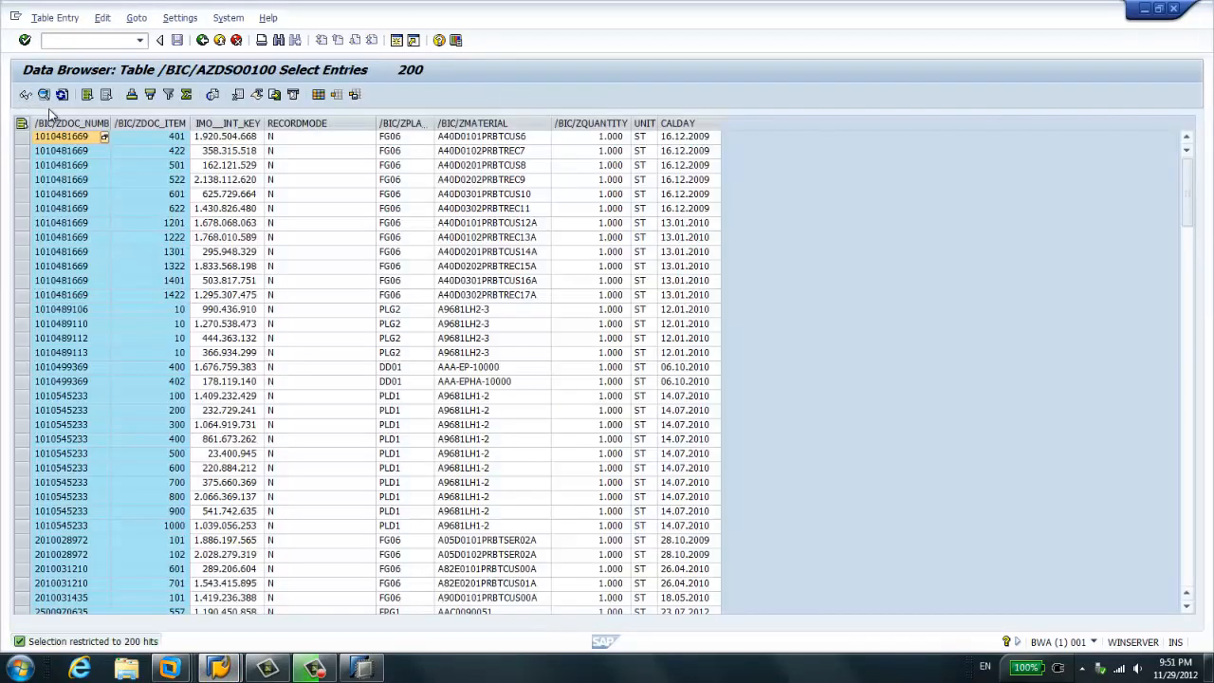
{"action": "left_click", "coordinate": [364, 669]}
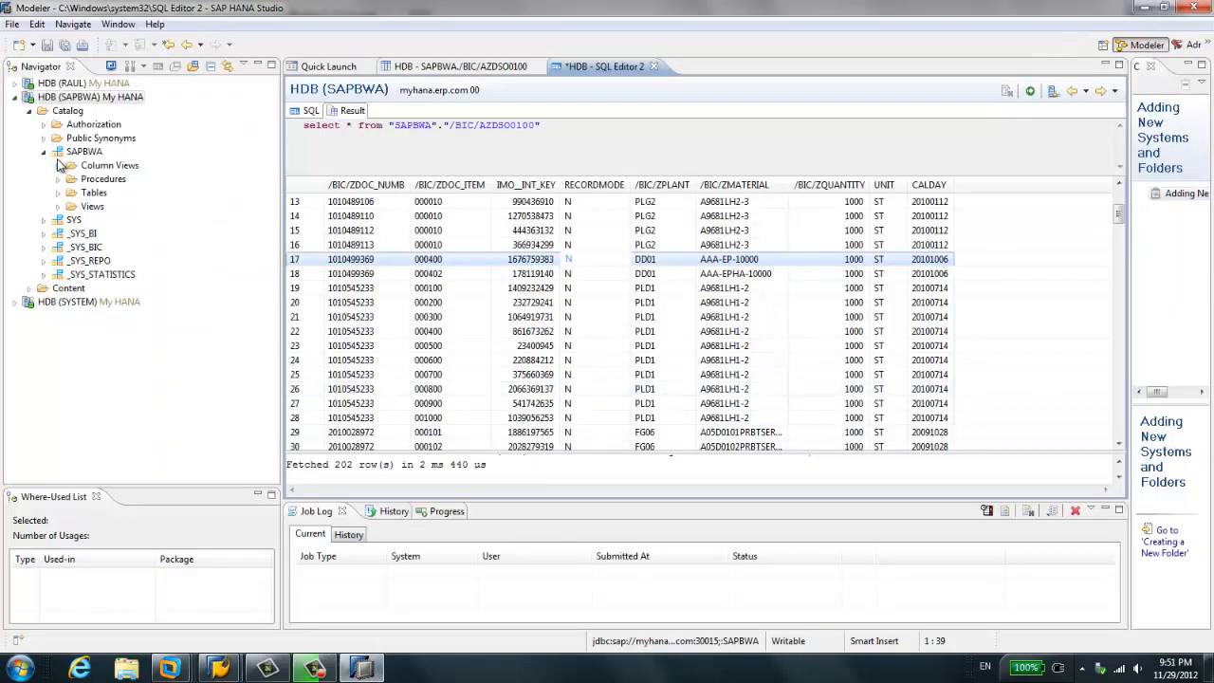
{"action": "left_click", "coordinate": [57, 165]}
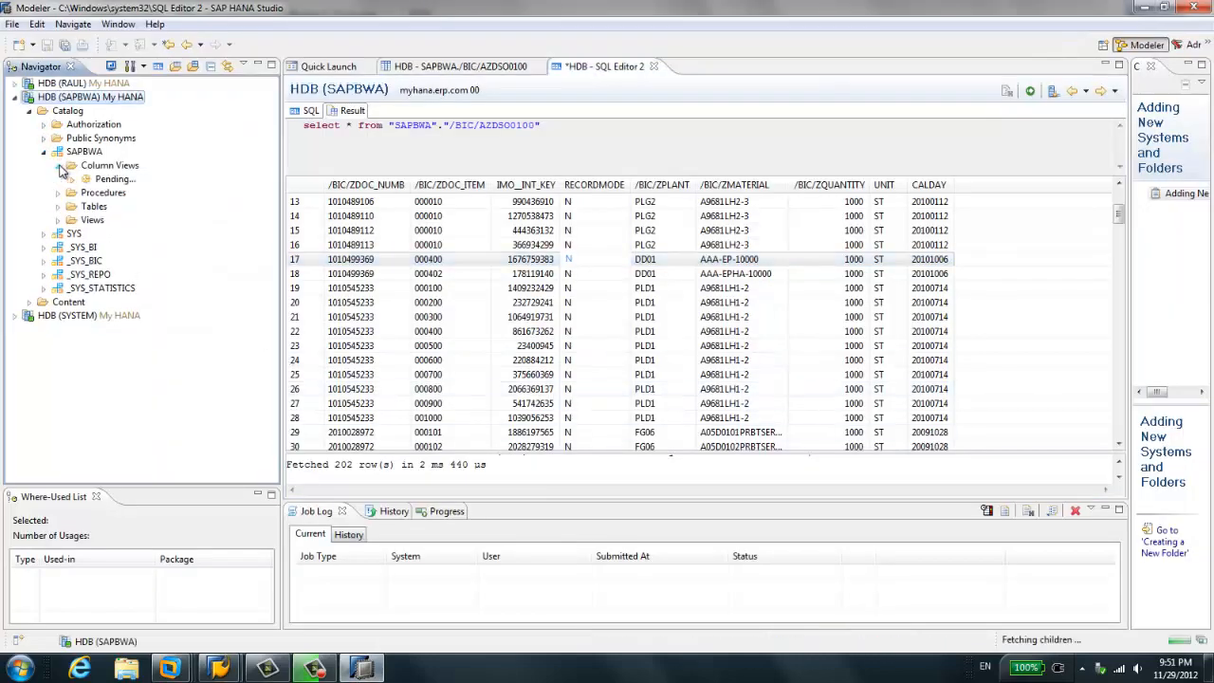
{"action": "left_click", "coordinate": [133, 179]}
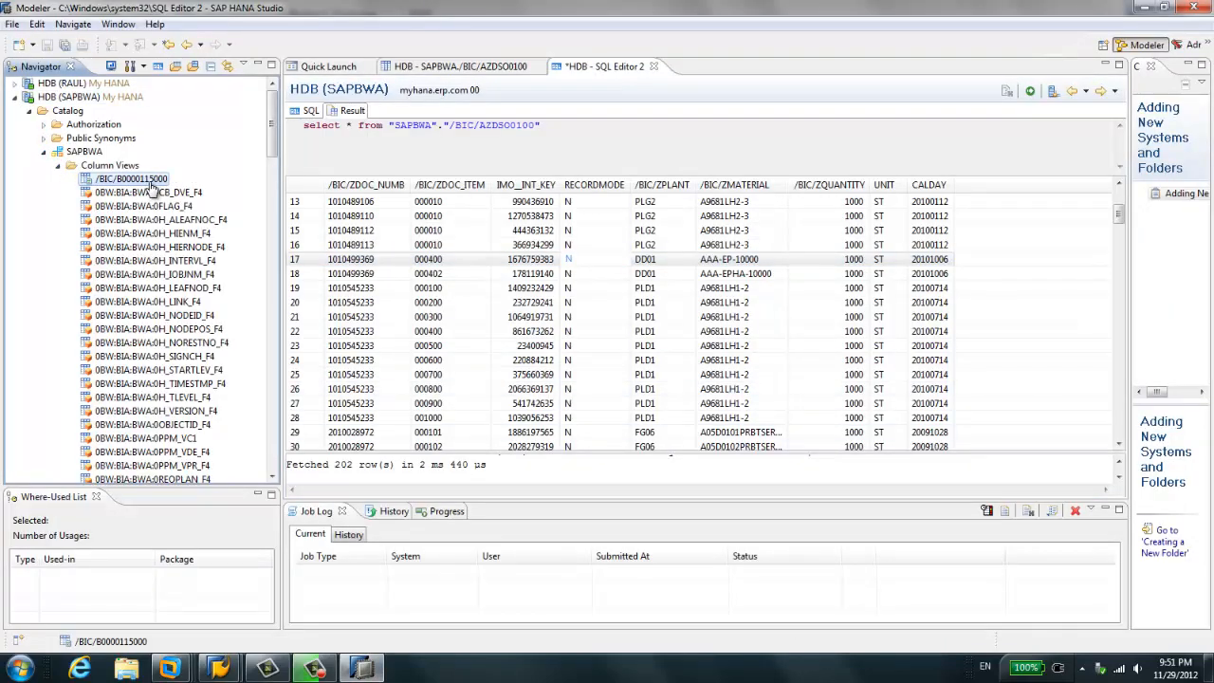
{"action": "right_click", "coordinate": [149, 185]}
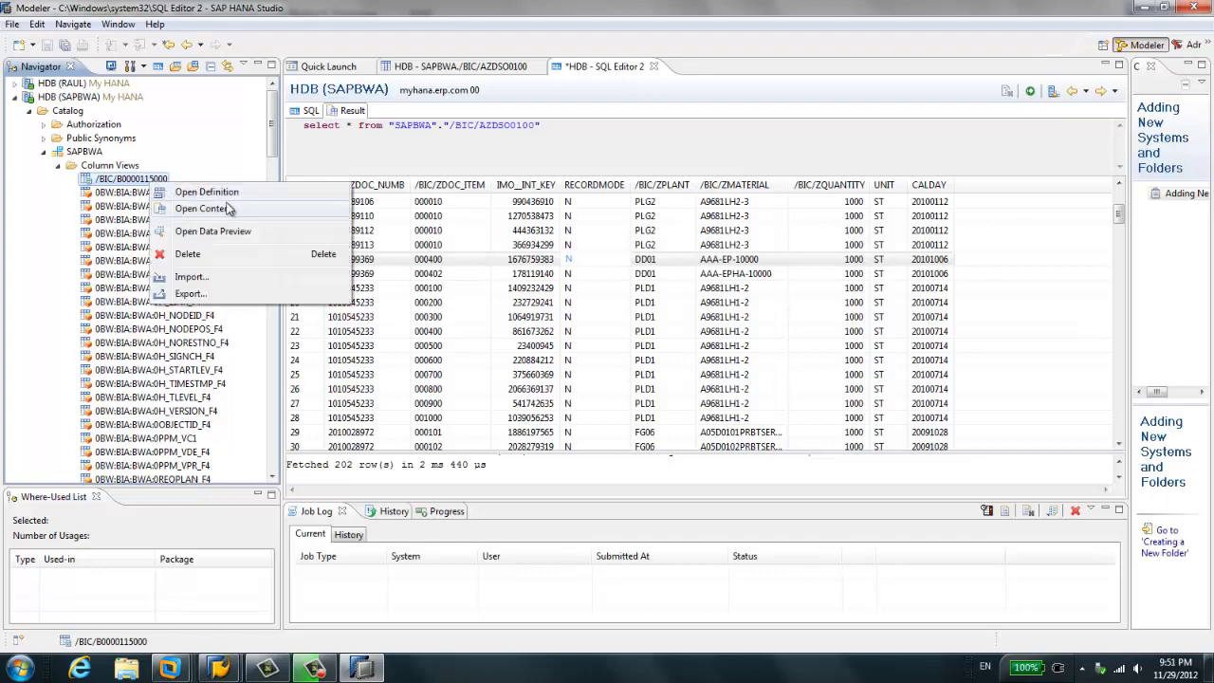
{"action": "left_click", "coordinate": [240, 237]}
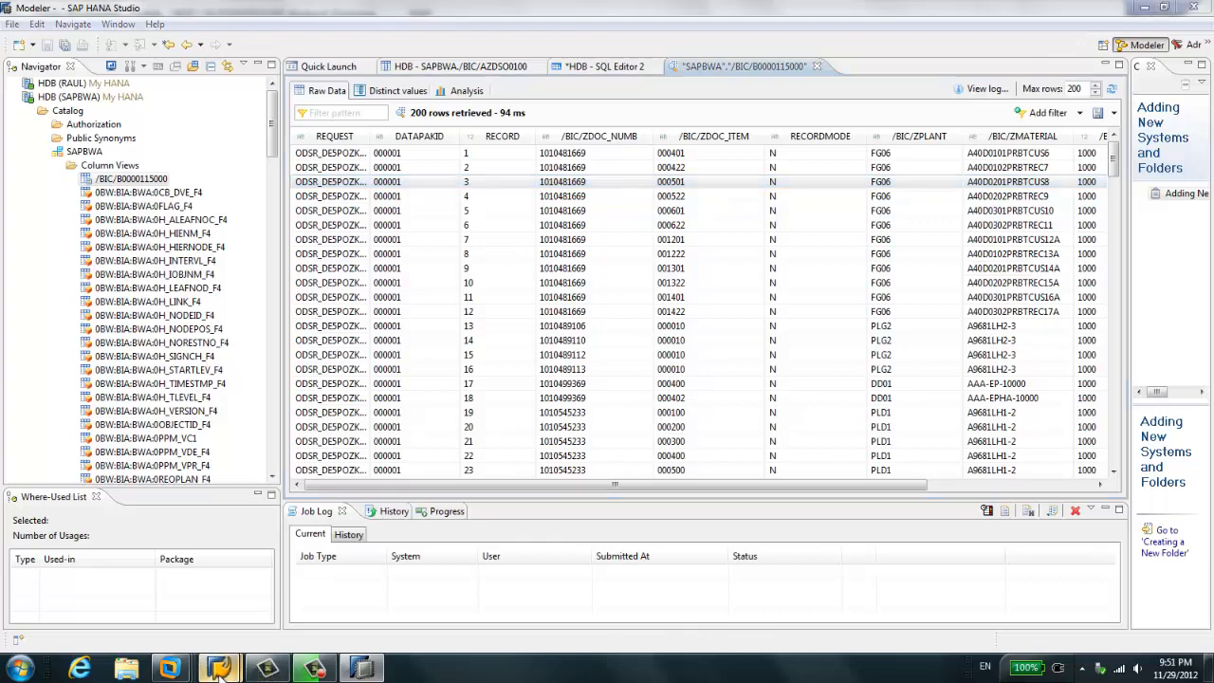
- Return to Manage InfoProvider in SAP BW and open the change log selection screen for ZDSO01, accepting the information message
{"action": "mouse_move", "coordinate": [266, 672]}
{"action": "left_click", "coordinate": [313, 591]}
{"action": "key", "text": "F3"}
{"action": "key", "text": "F3"}
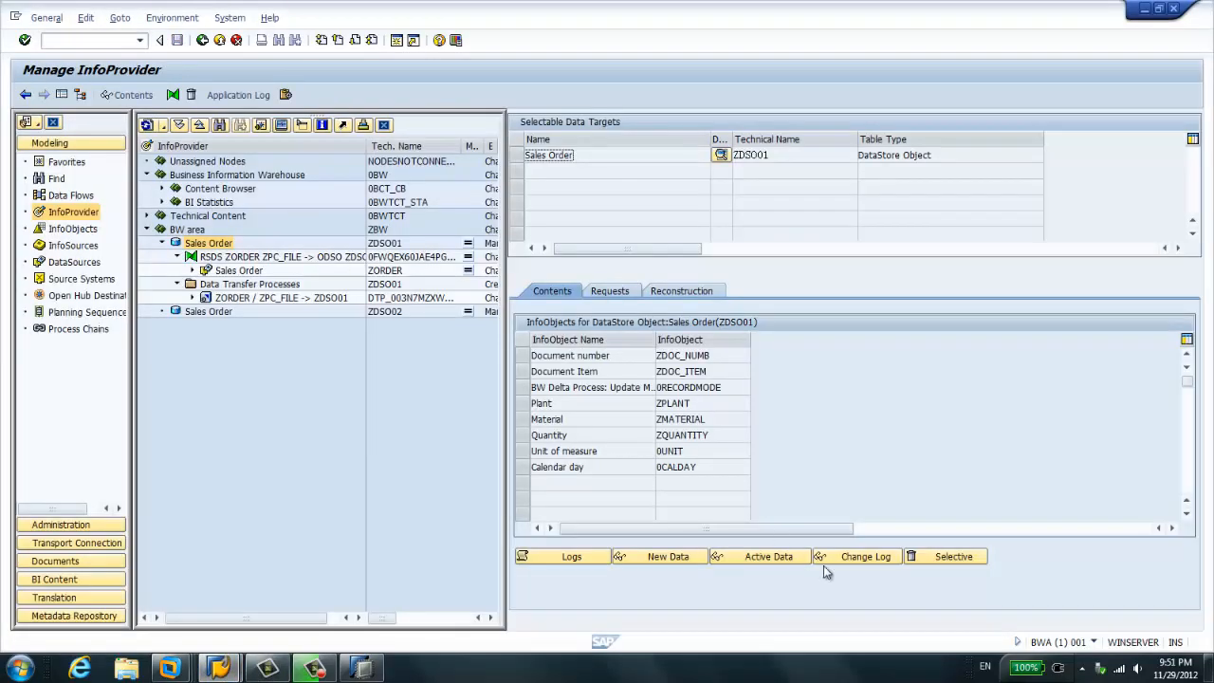
{"action": "left_click", "coordinate": [854, 560]}
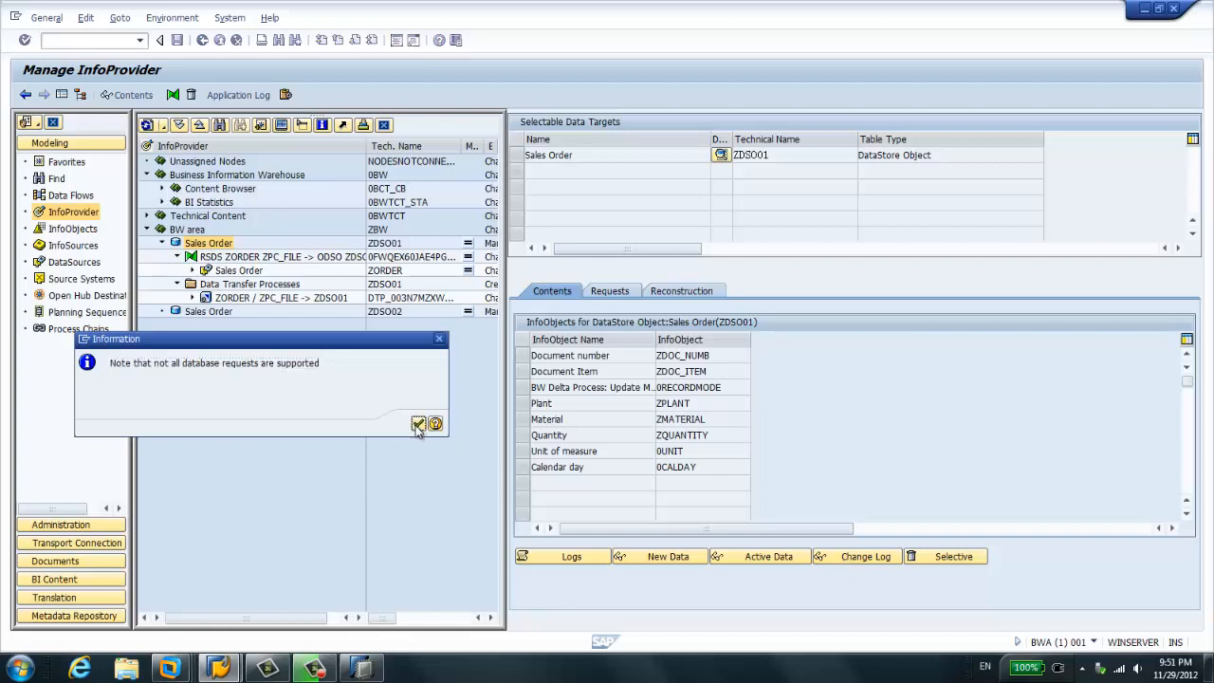
{"action": "left_click", "coordinate": [419, 424]}
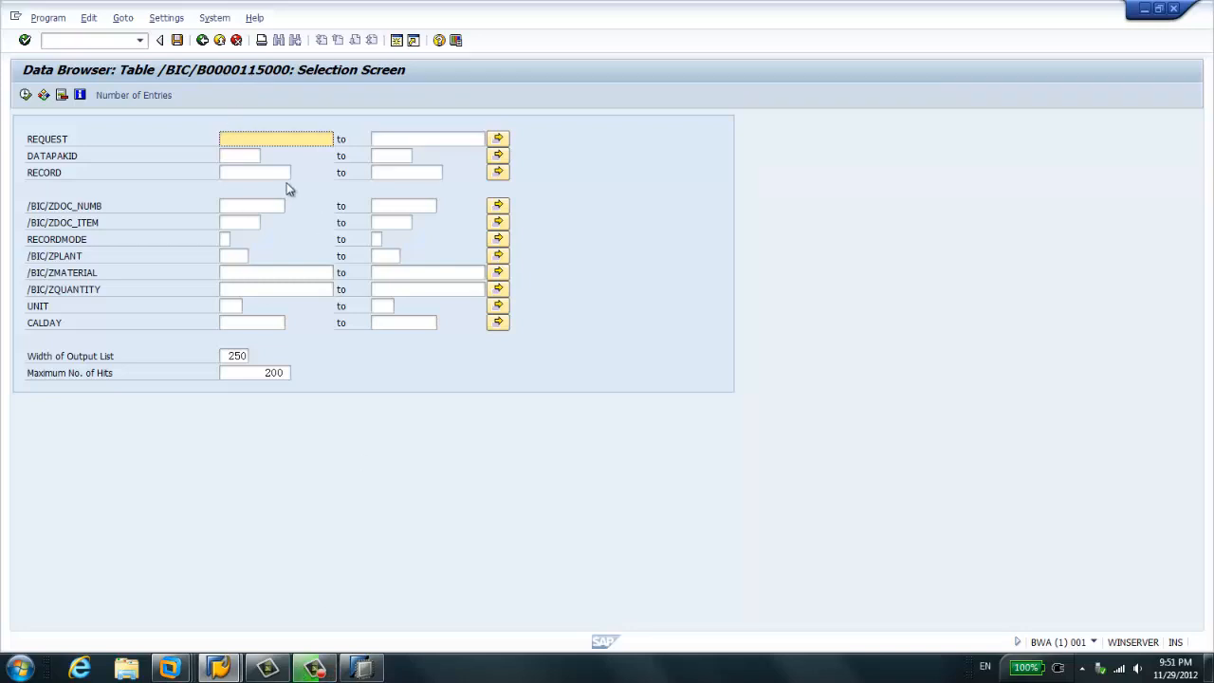
{"action": "left_click", "coordinate": [364, 666]}
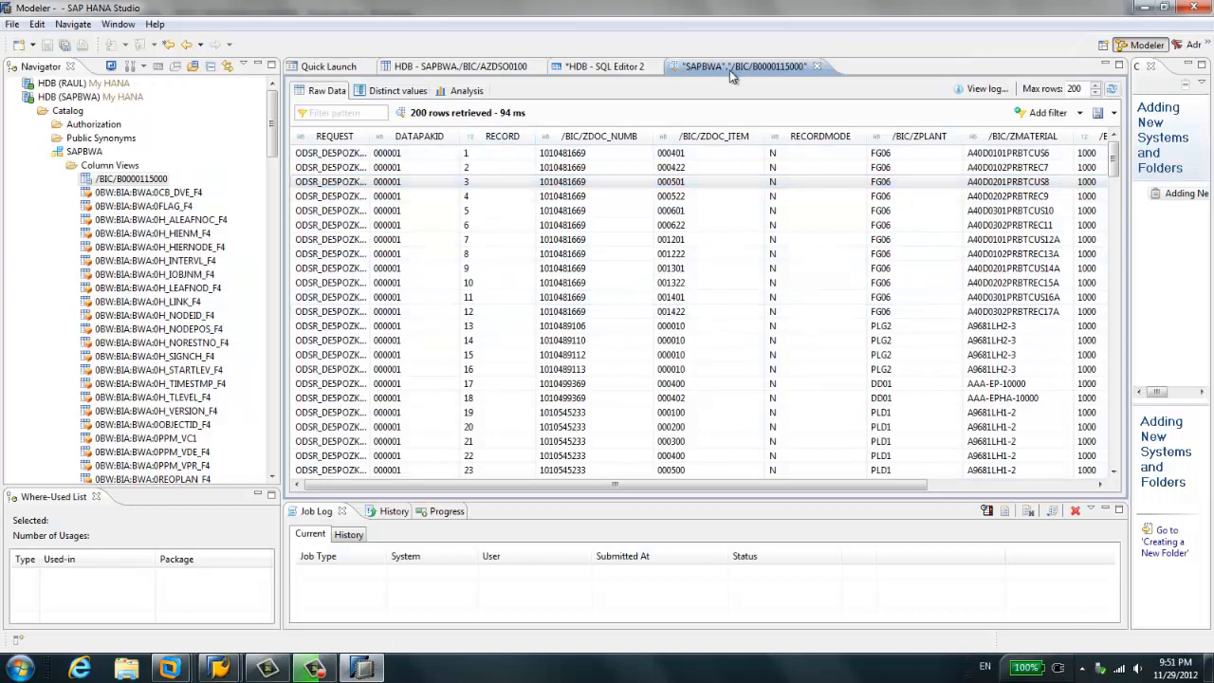
{"action": "mouse_move", "coordinate": [228, 669]}
{"action": "left_click", "coordinate": [337, 622]}
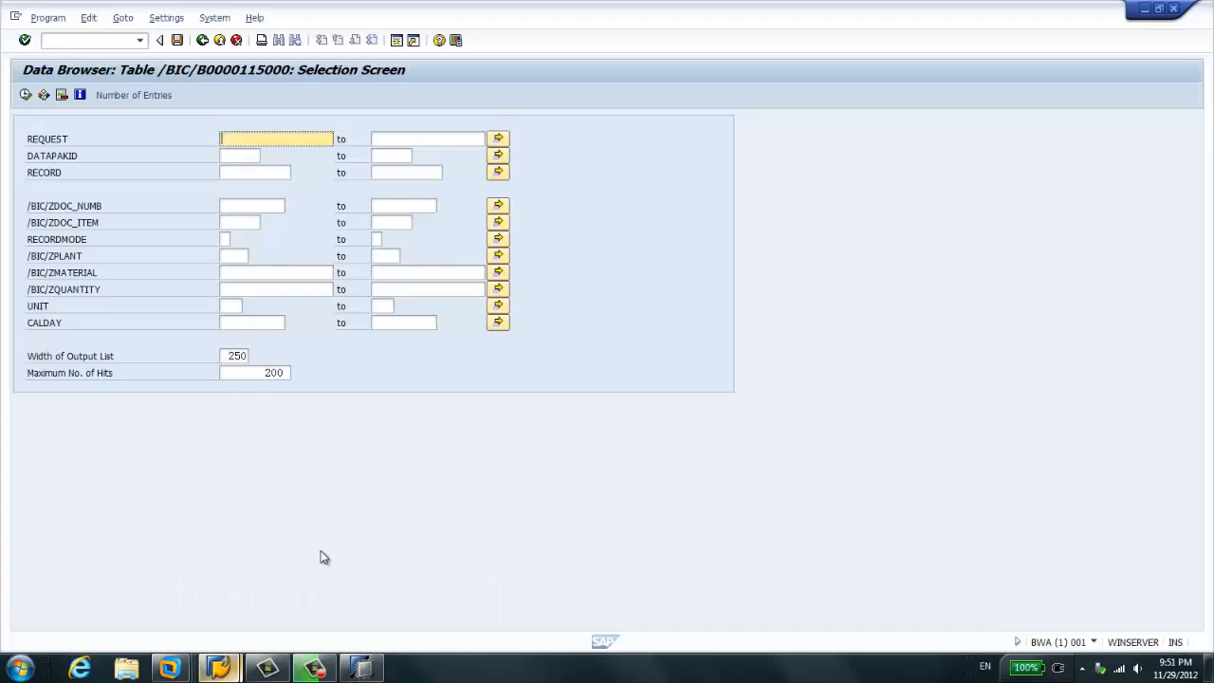
{"action": "key", "text": "F8"}
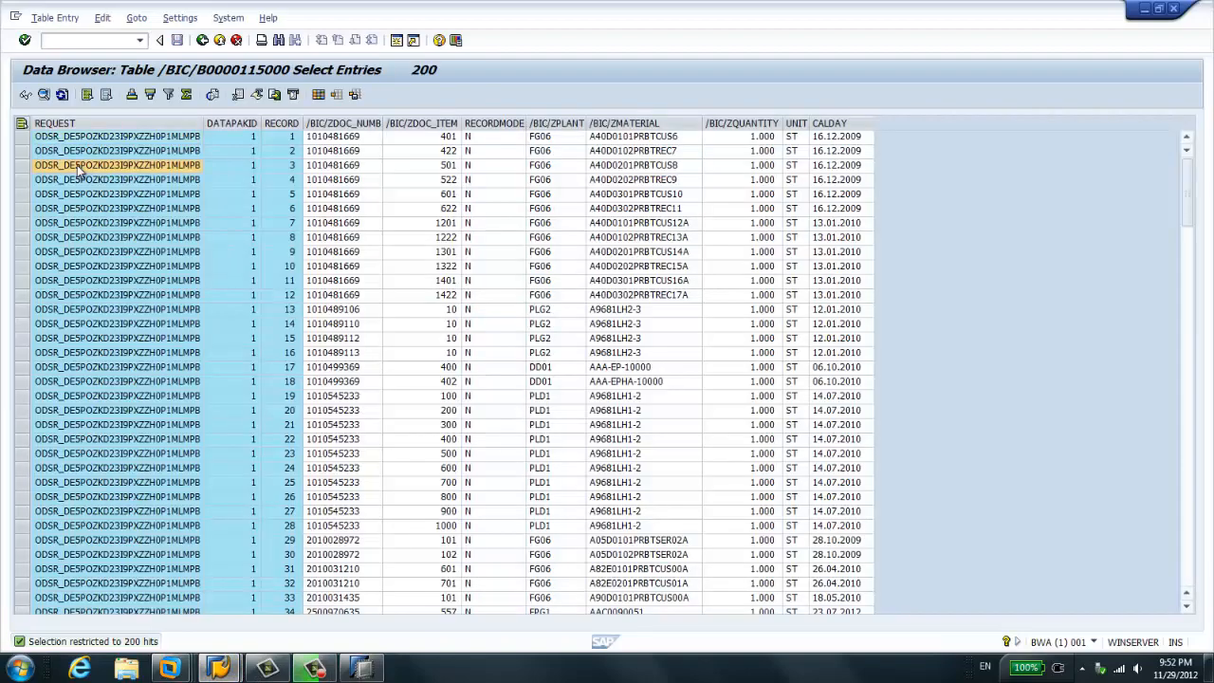
{"action": "left_click_drag", "start_coordinate": [205, 123], "coordinate": [267, 124]}
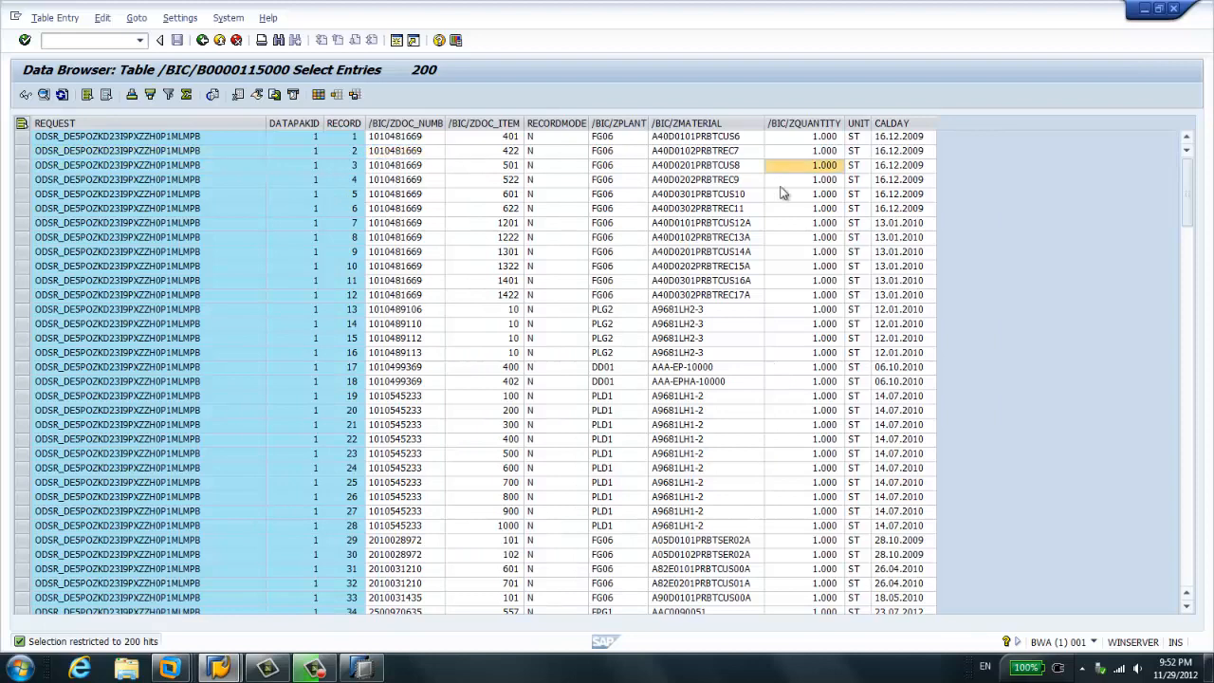
{"action": "left_click", "coordinate": [220, 670]}
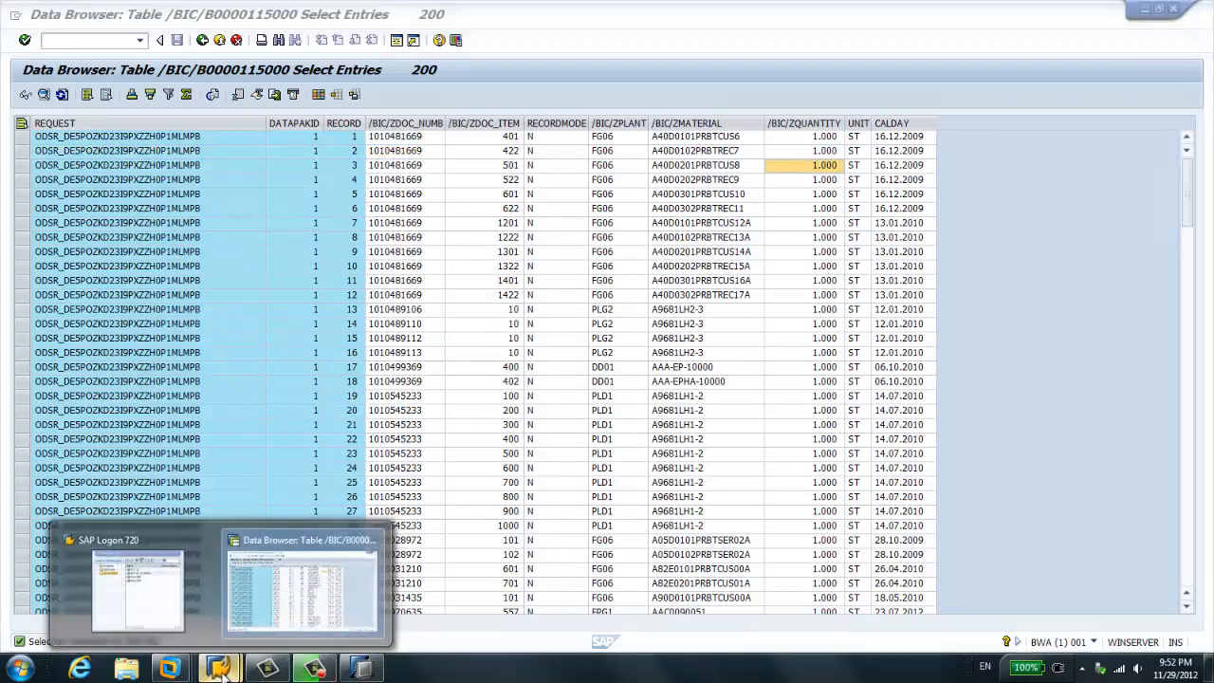
{"action": "left_click", "coordinate": [361, 670]}
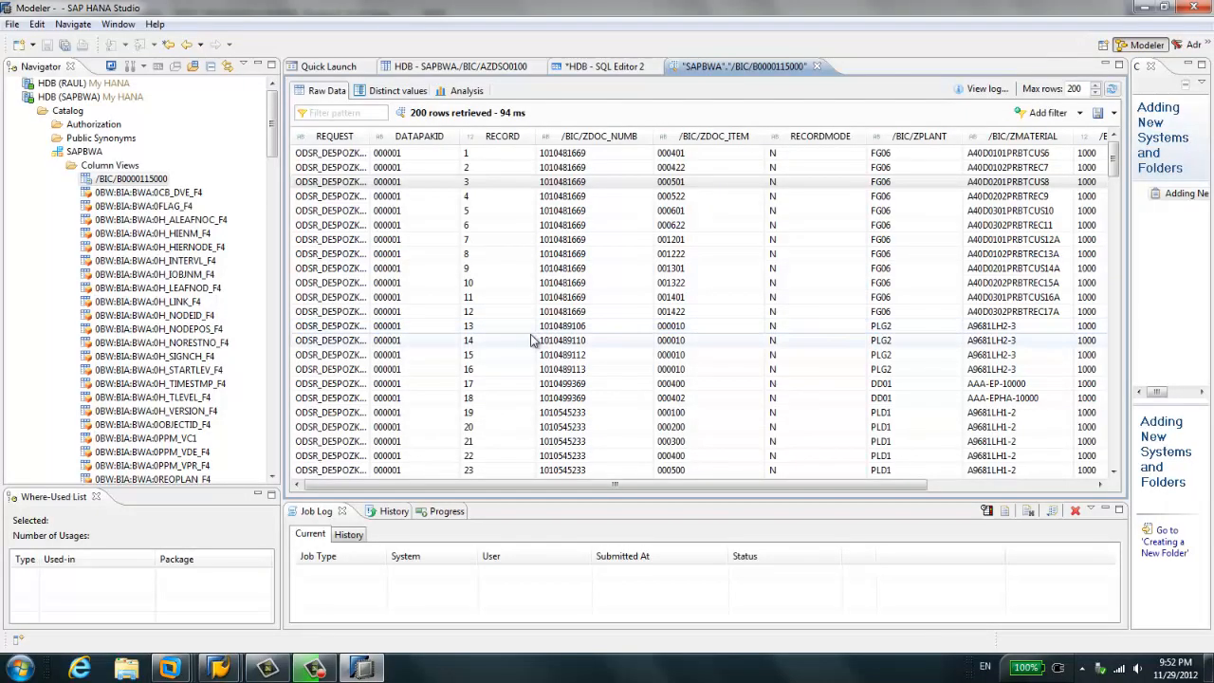